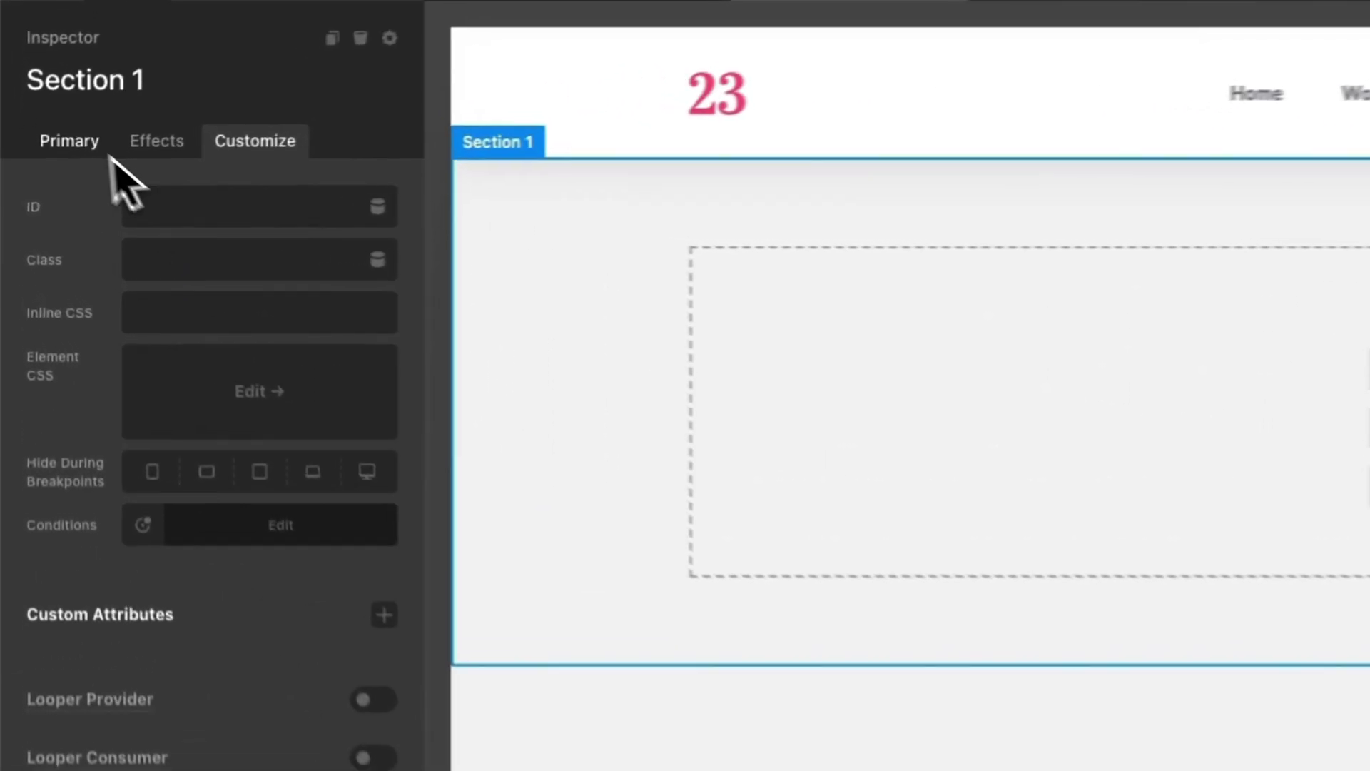
# - Give Section 1 a pale lavender background colour
pyautogui.click(43, 170)
pyautogui.click(202, 660)
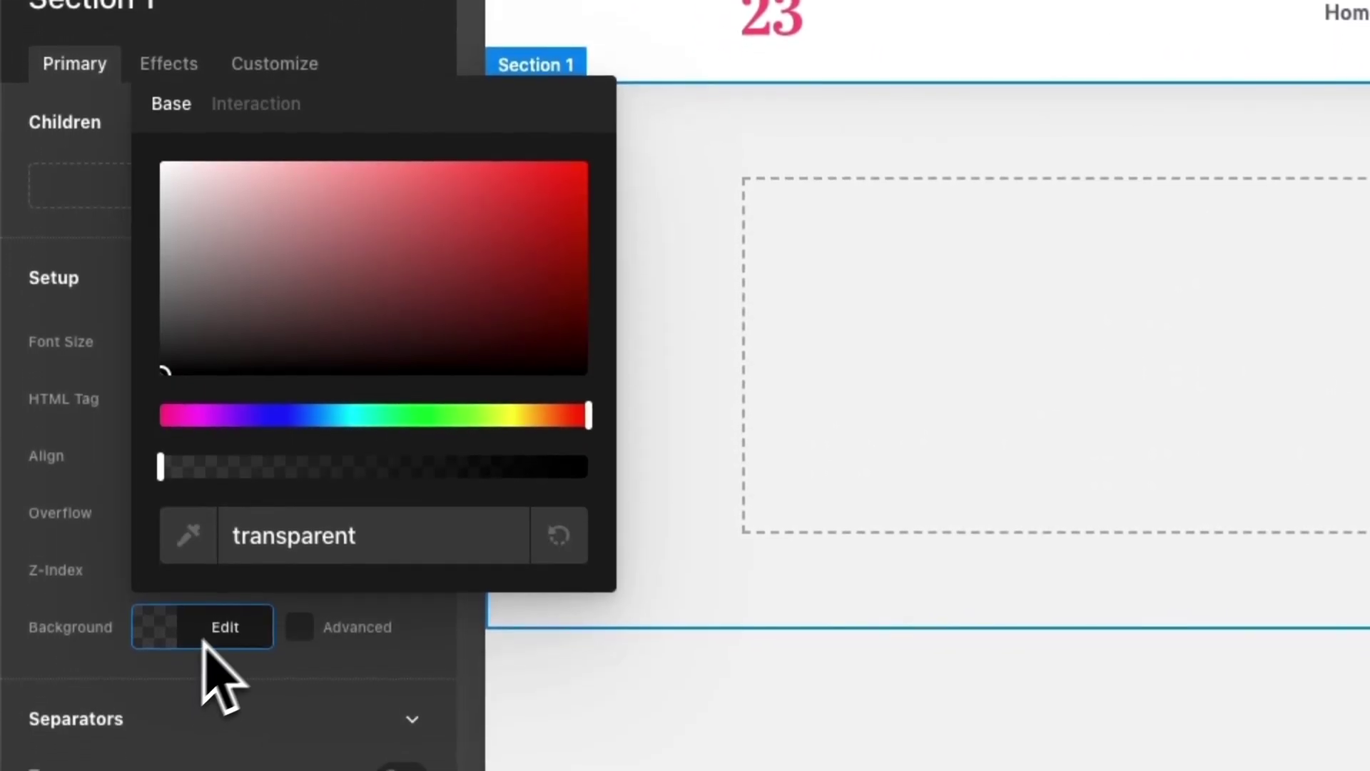
pyautogui.click(308, 413)
pyautogui.click(285, 162)
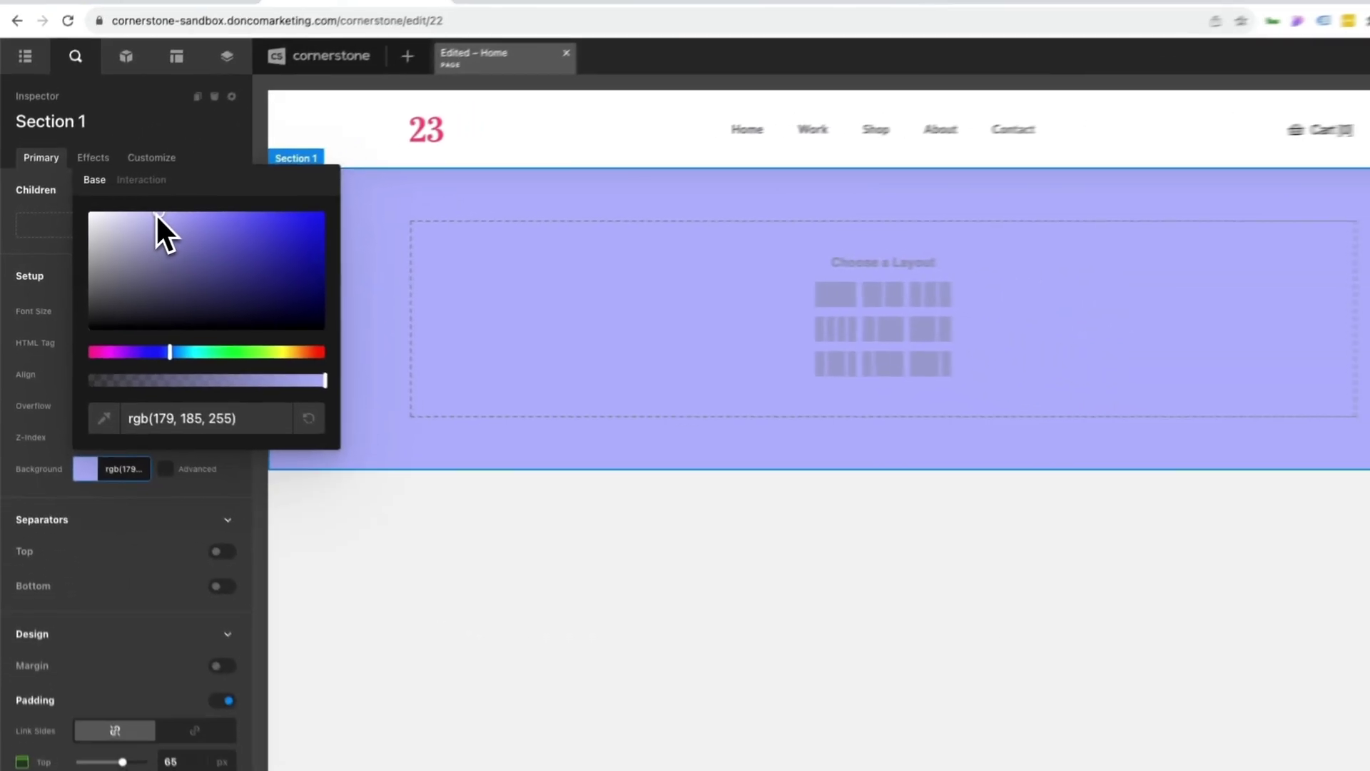
# - Add a Headline element to the column reading 'Thursday's Meal Specials'
pyautogui.click(742, 294)
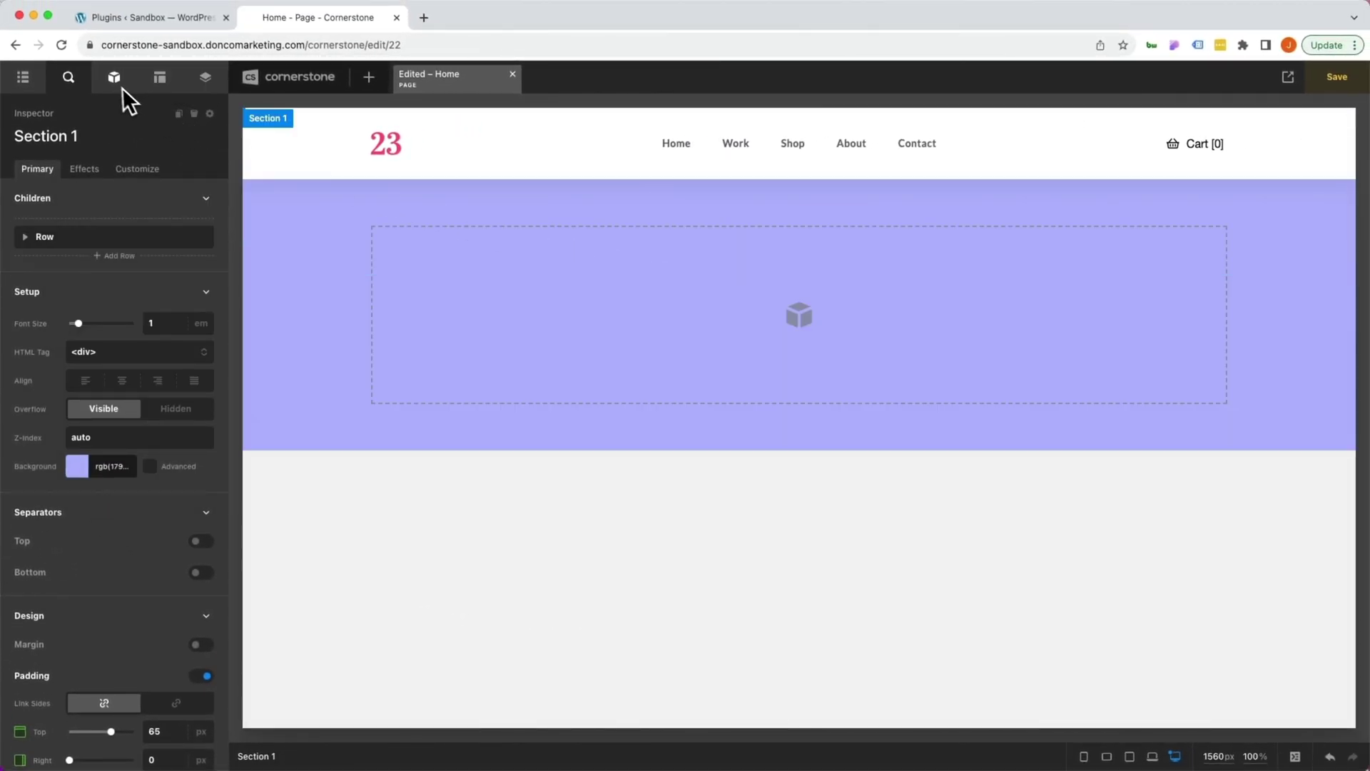
pyautogui.click(114, 78)
pyautogui.write('head')
pyautogui.moveTo(100, 207); pyautogui.dragTo(550, 294)
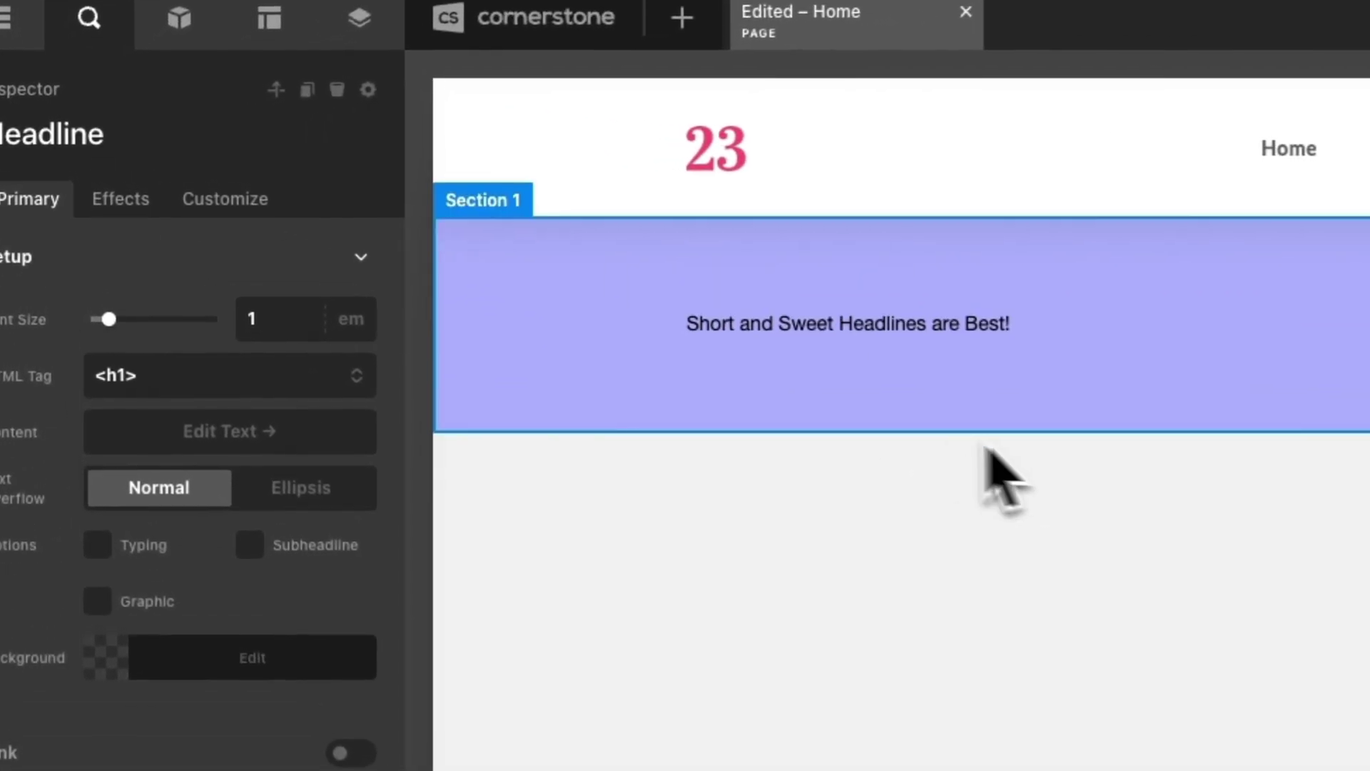
pyautogui.click(229, 431)
pyautogui.write("Thursday's Meal Specia")
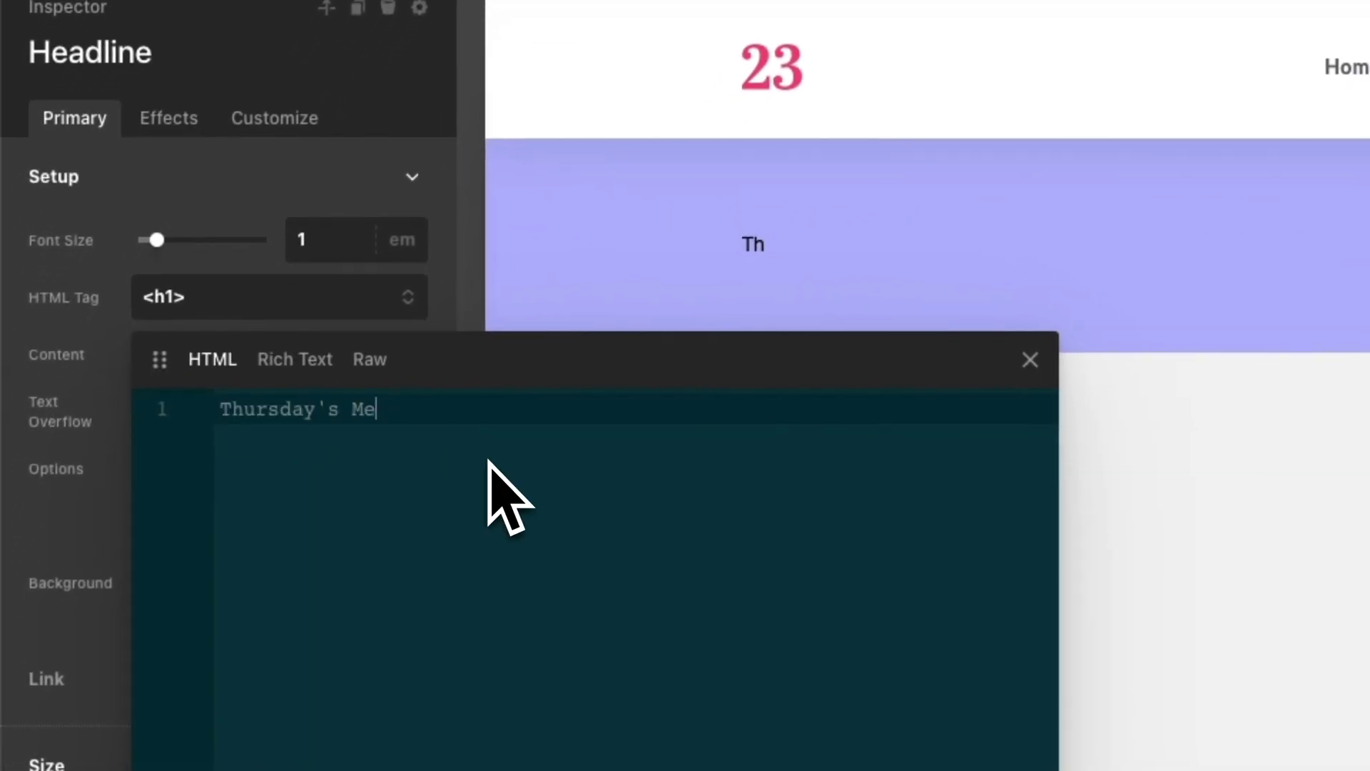
pyautogui.write('ls')
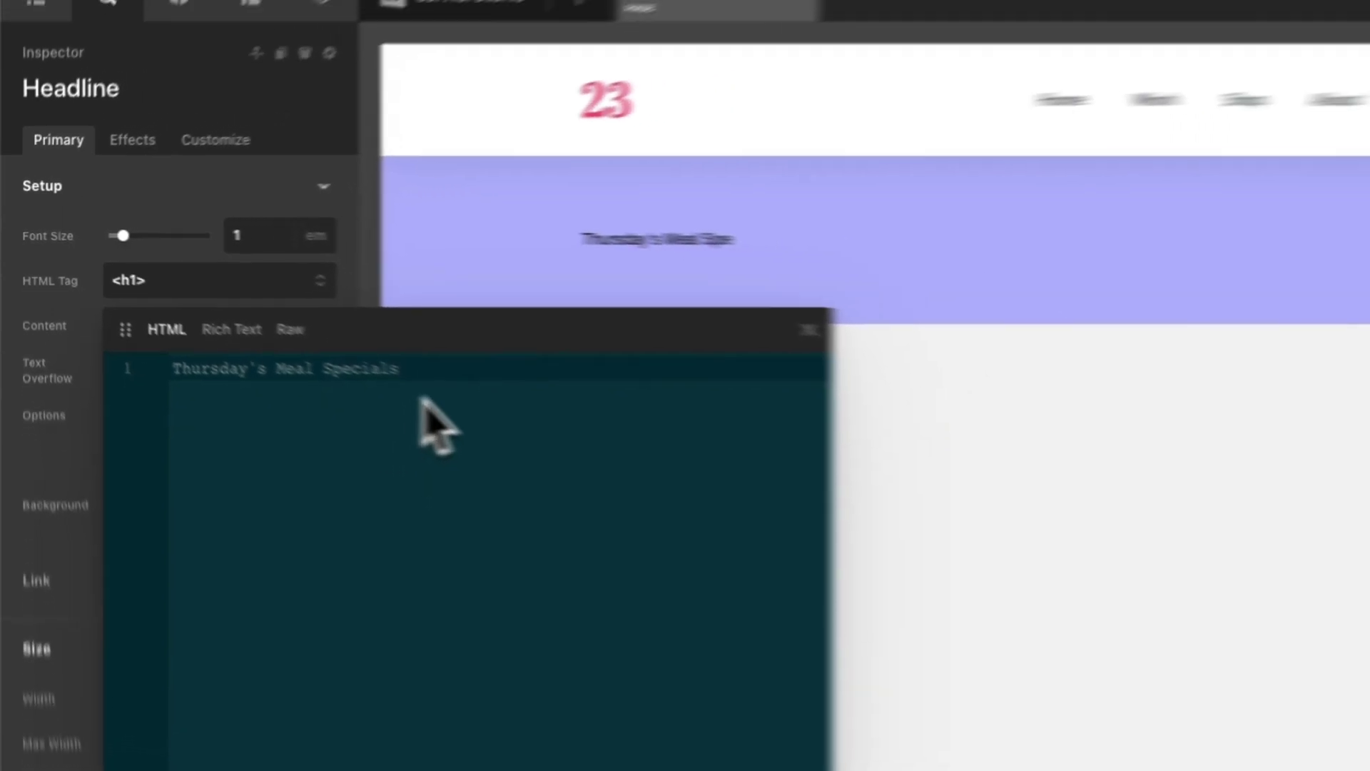
pyautogui.press('Escape')
# - Set the headline's Format Size to 4em, then reselect Section 1
pyautogui.scroll(-10, 128, 392)
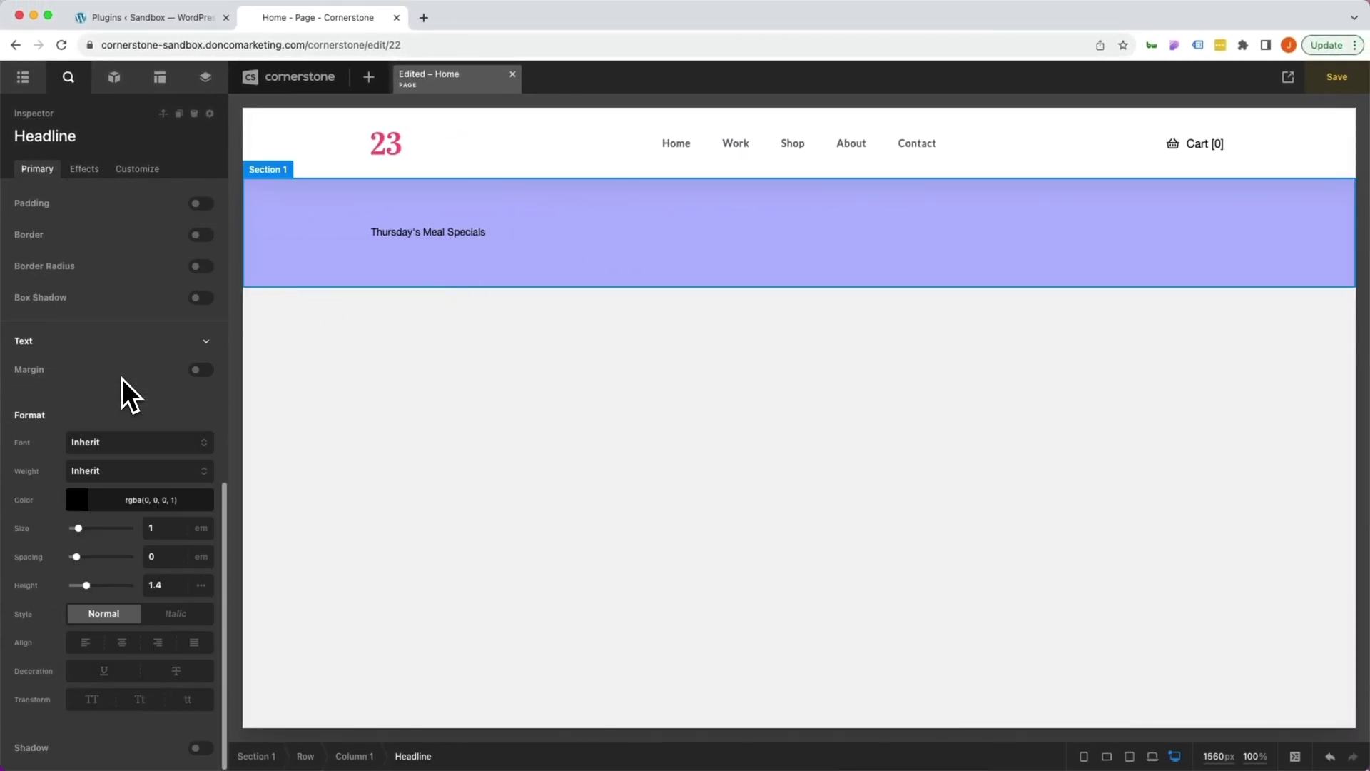
pyautogui.doubleClick(163, 528)
pyautogui.write('4')
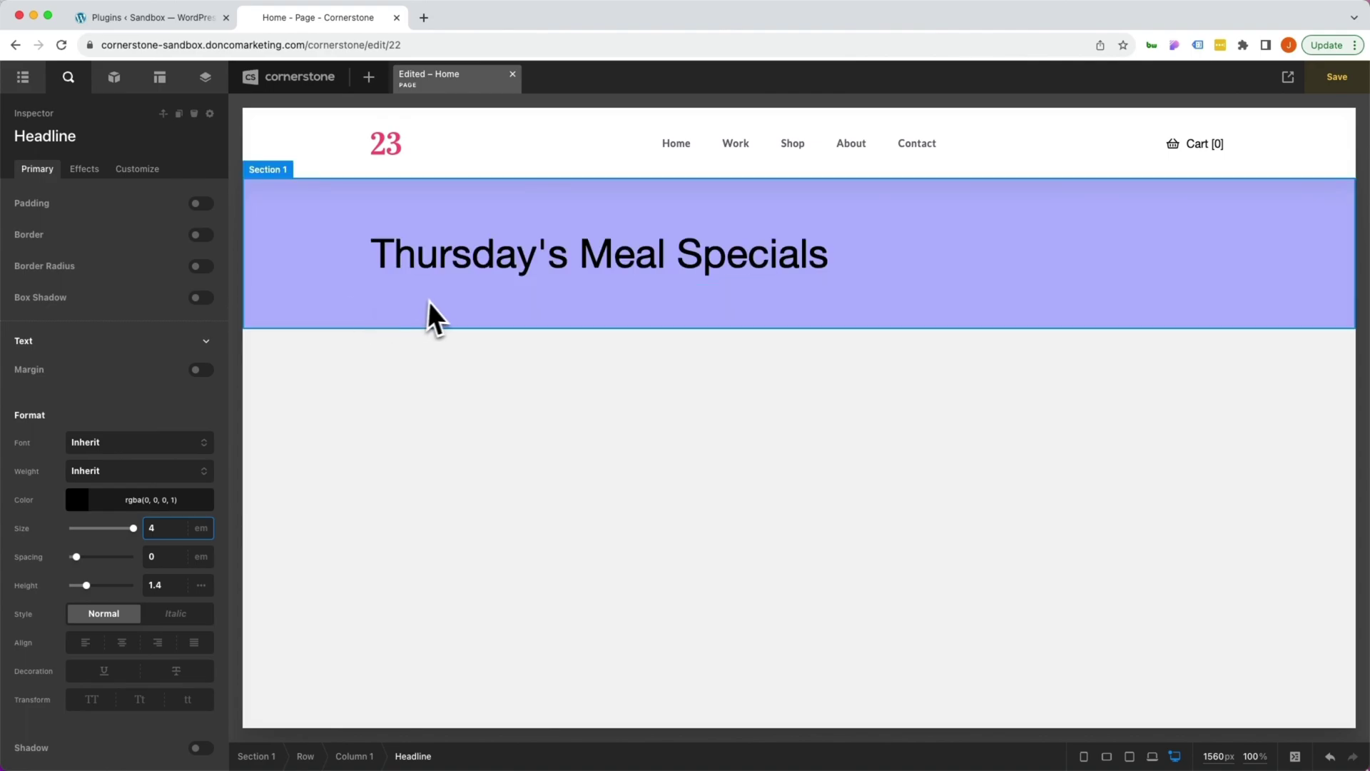
pyautogui.click(286, 315)
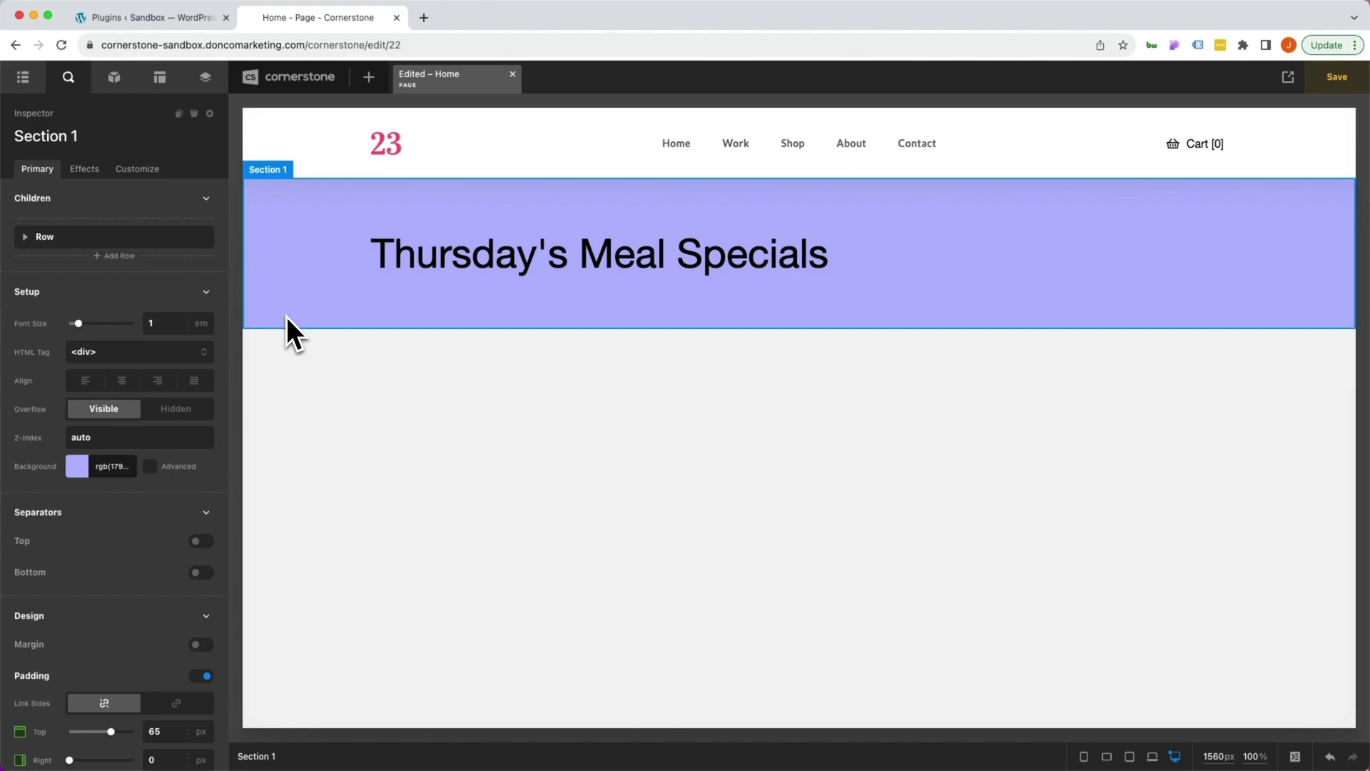
# - Open the Conditions editor from Section 1's Customize tab
pyautogui.click(426, 269)
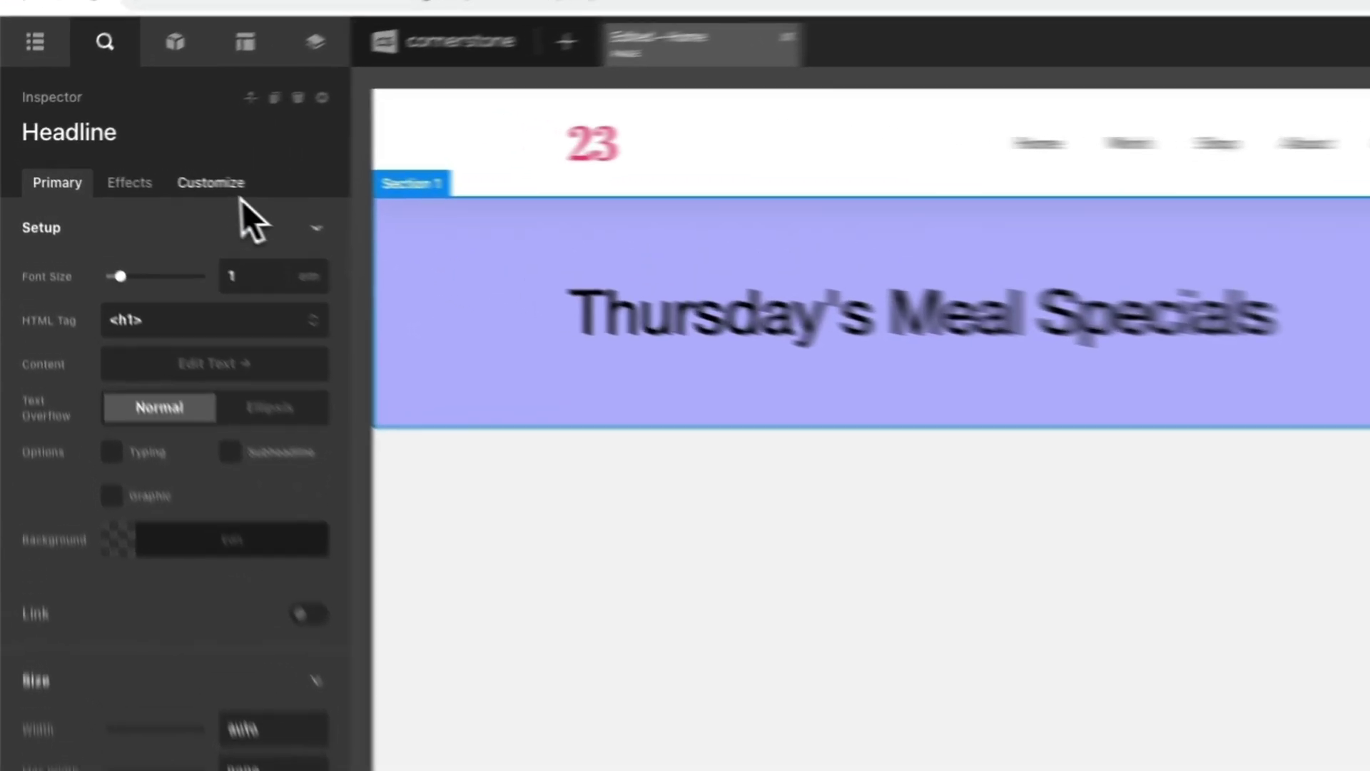
pyautogui.click(137, 168)
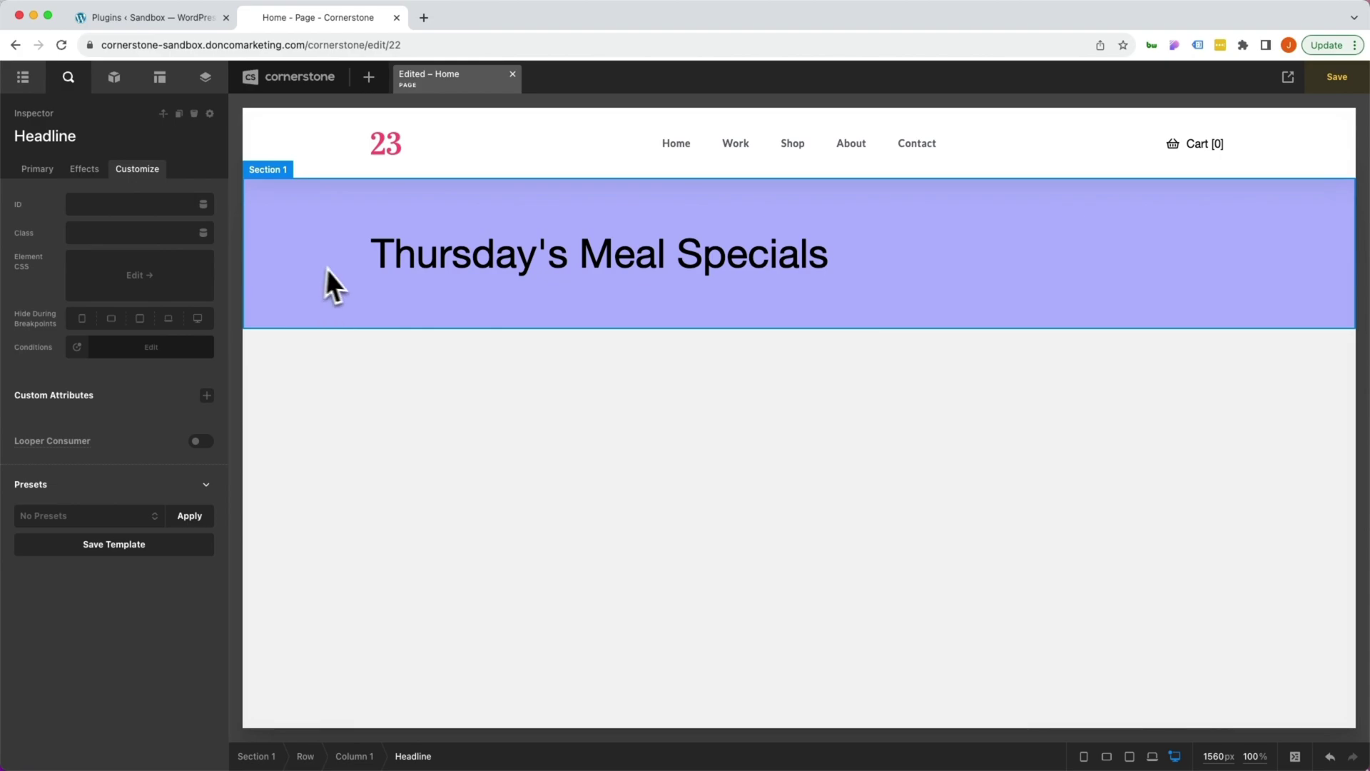
pyautogui.click(294, 270)
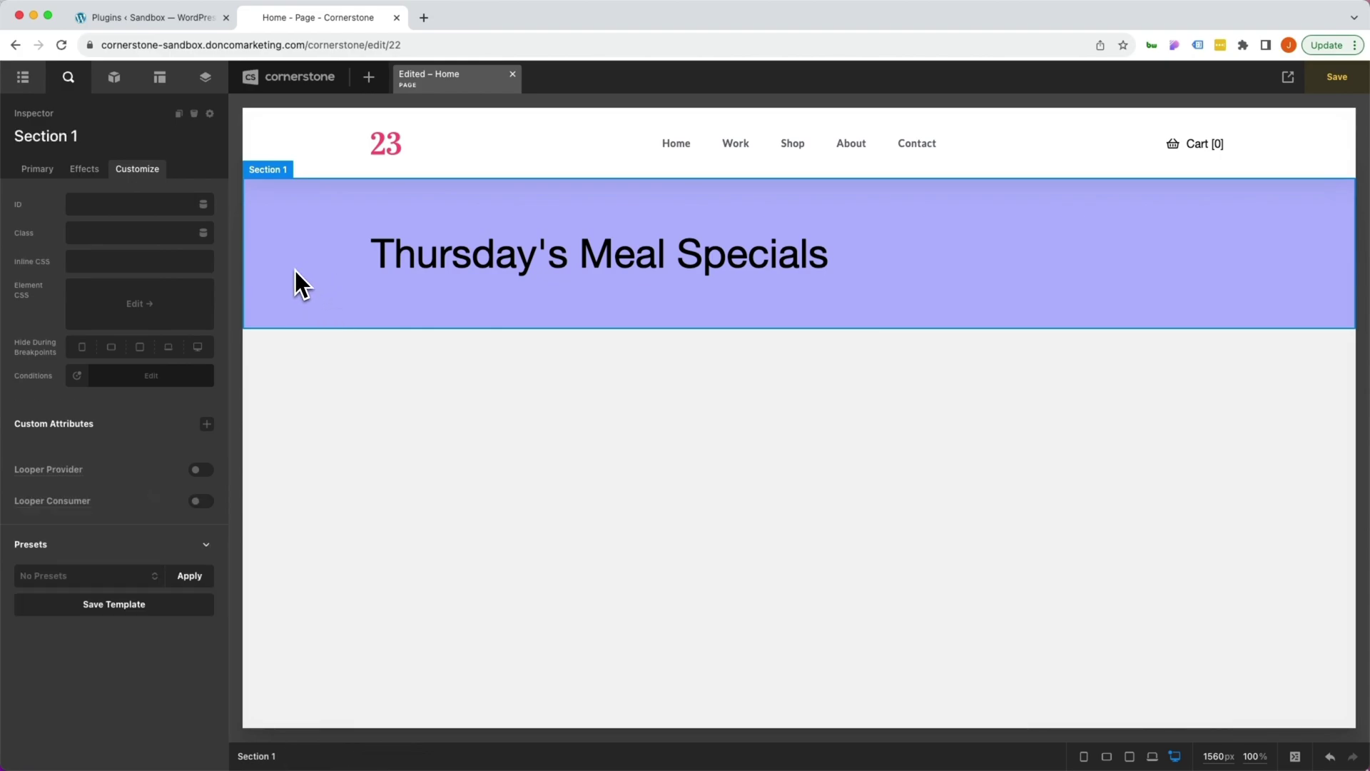
pyautogui.click(136, 169)
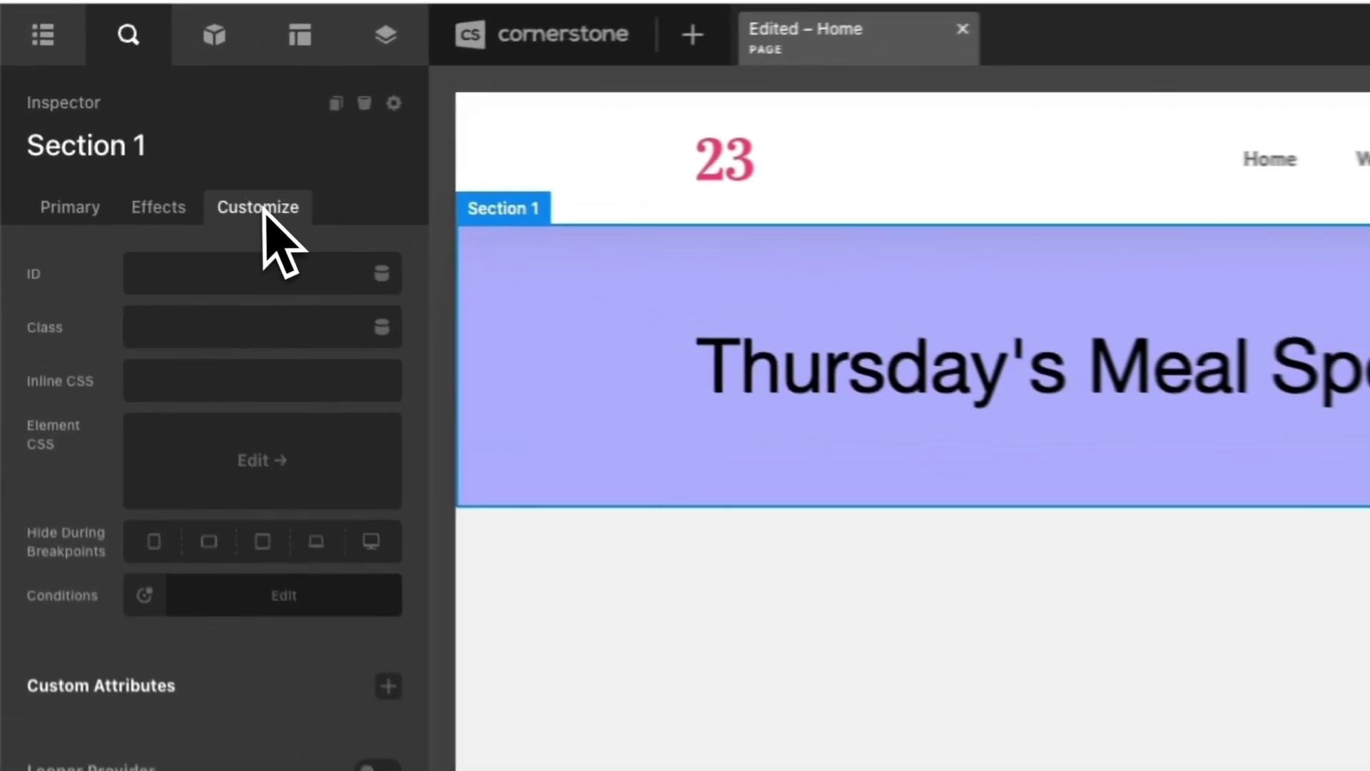
pyautogui.click(201, 614)
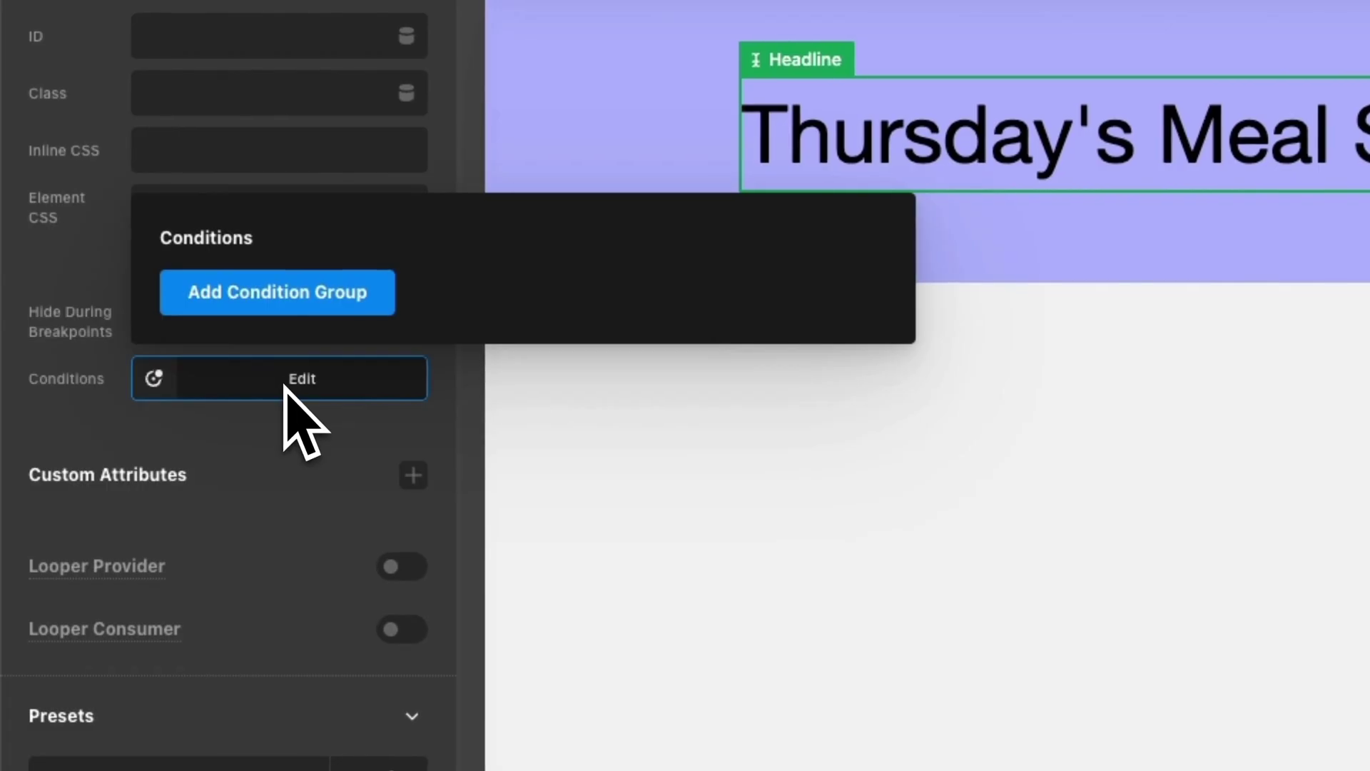
# - Add a condition group and change its type from Post Type to String
pyautogui.click(278, 546)
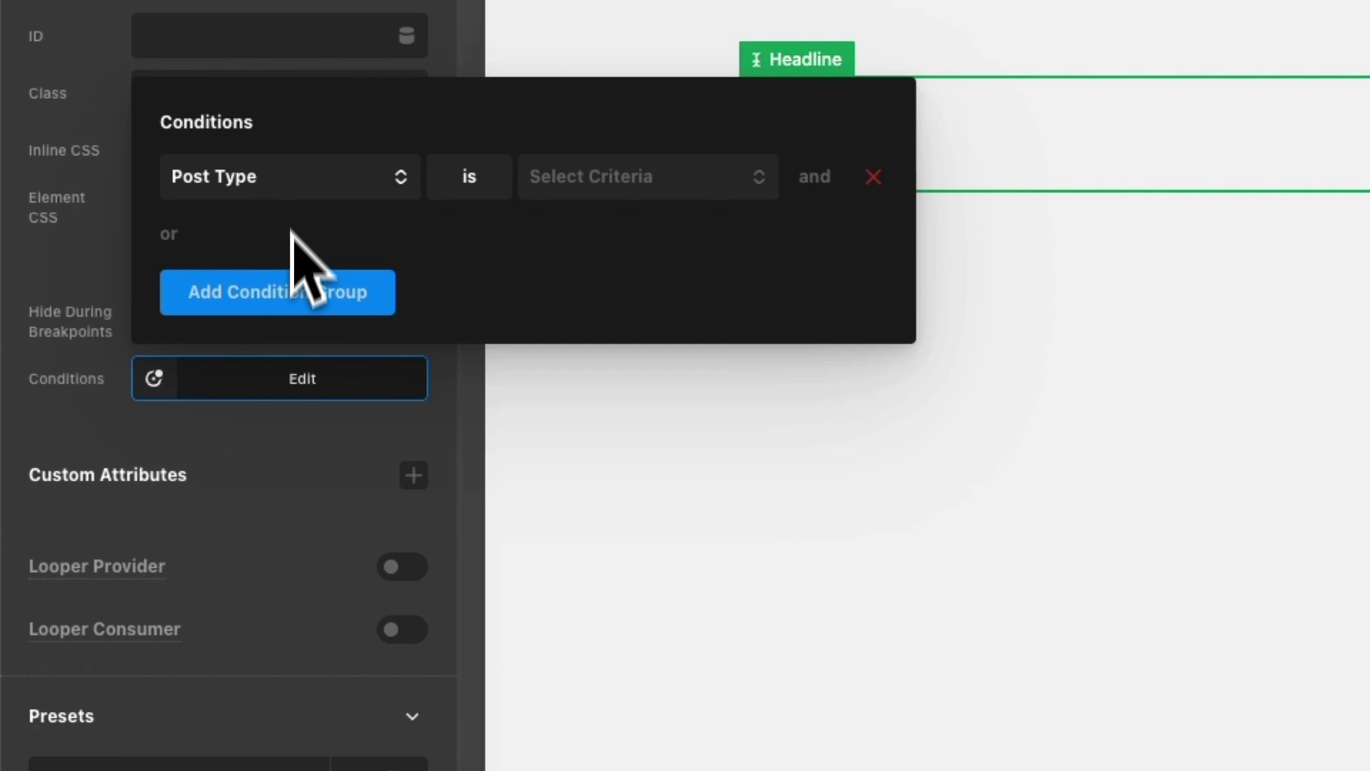
pyautogui.click(300, 182)
pyautogui.scroll(-10, 271, 314)
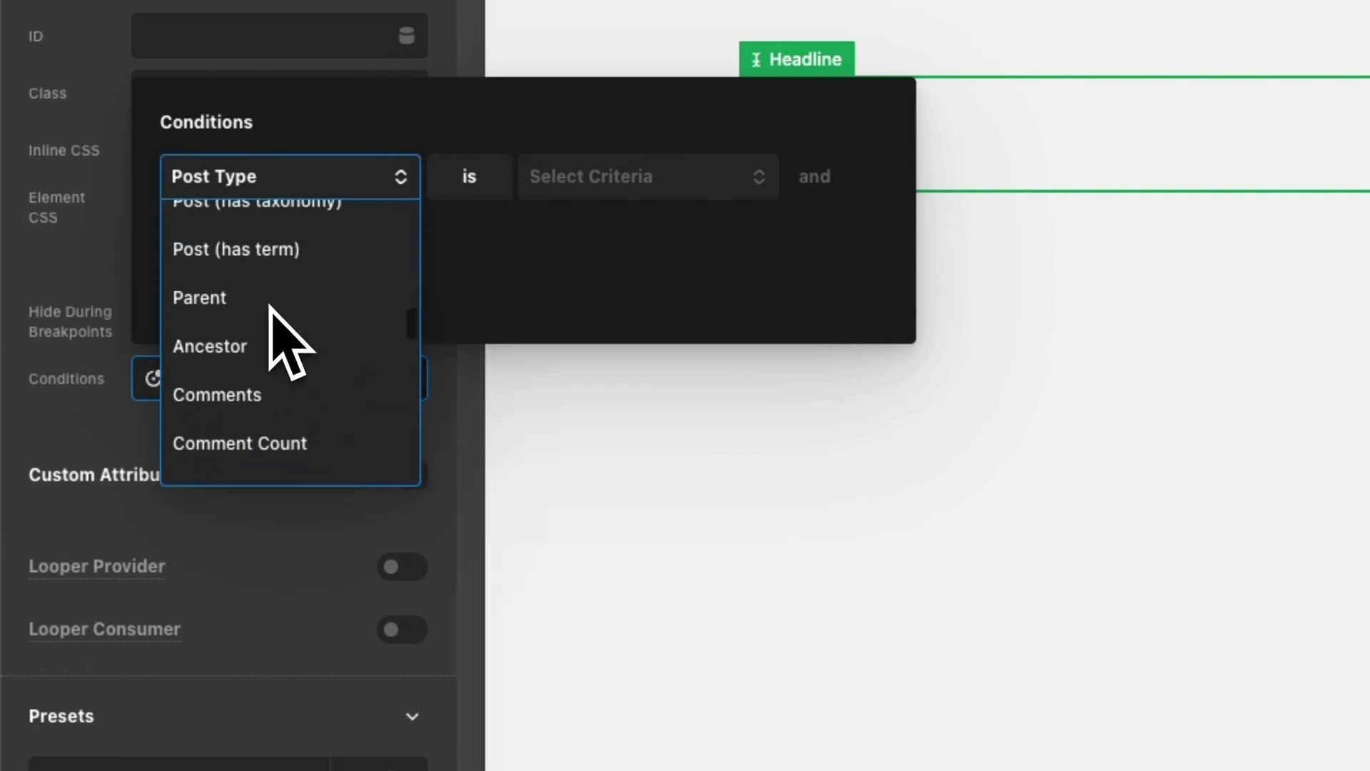
pyautogui.scroll(12, 271, 314)
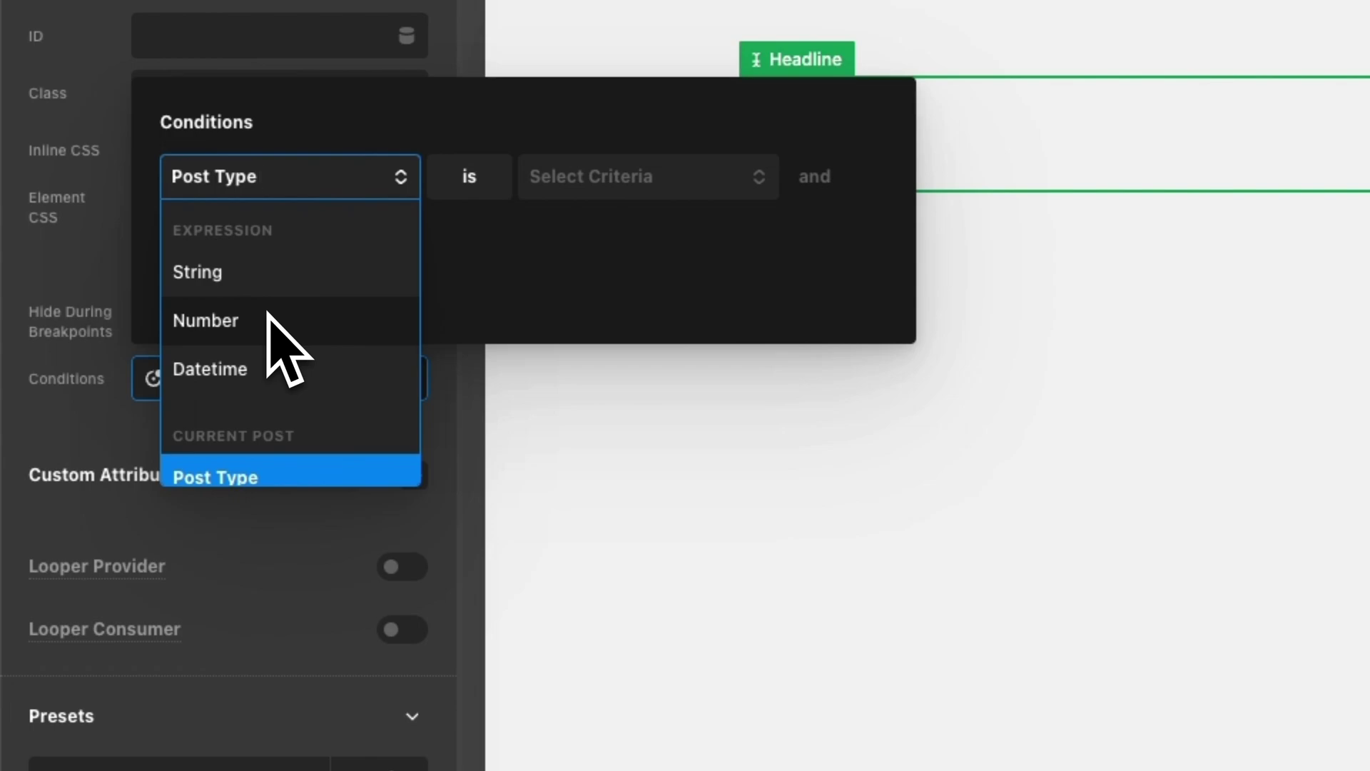
pyautogui.scroll(-1, 268, 313)
pyautogui.click(239, 268)
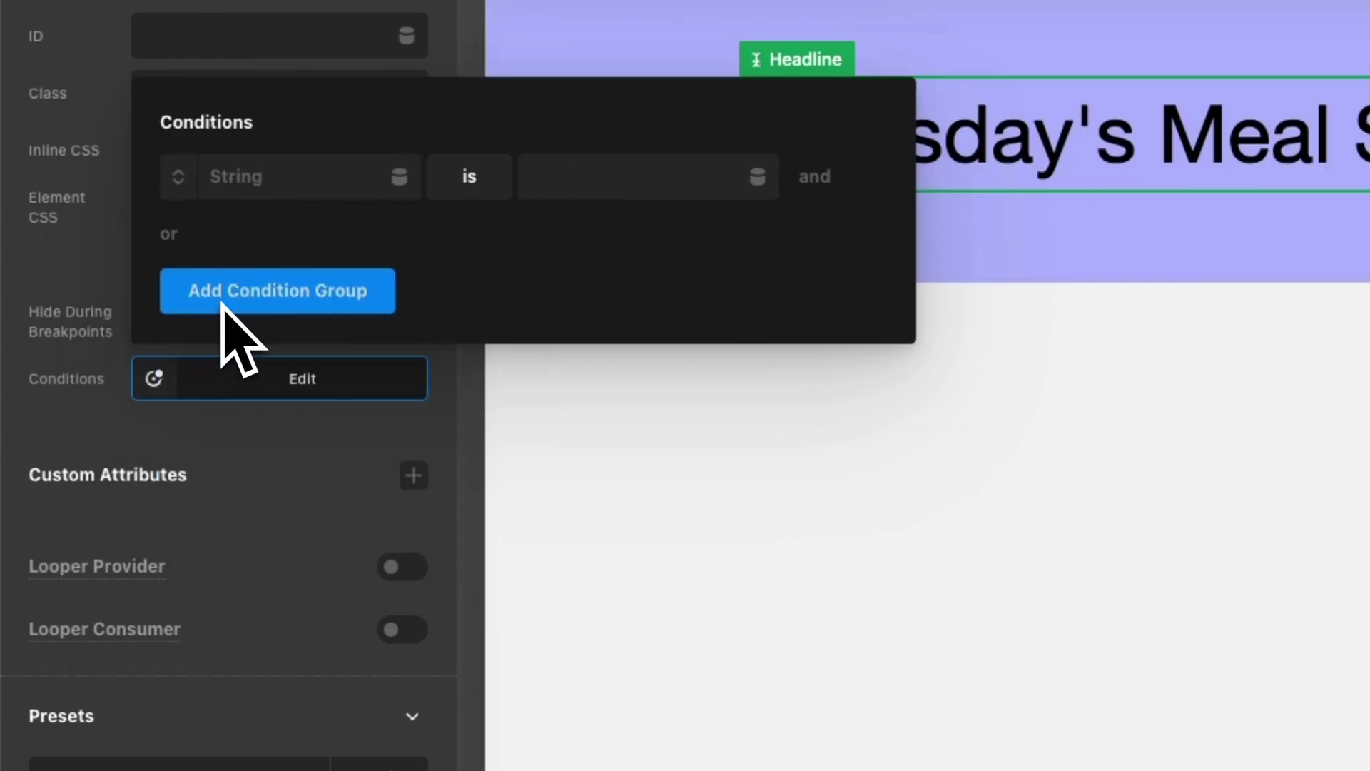
# - Use Global > Current Date as the string with Date Format set to Custom Format
pyautogui.click(400, 176)
pyautogui.write('date')
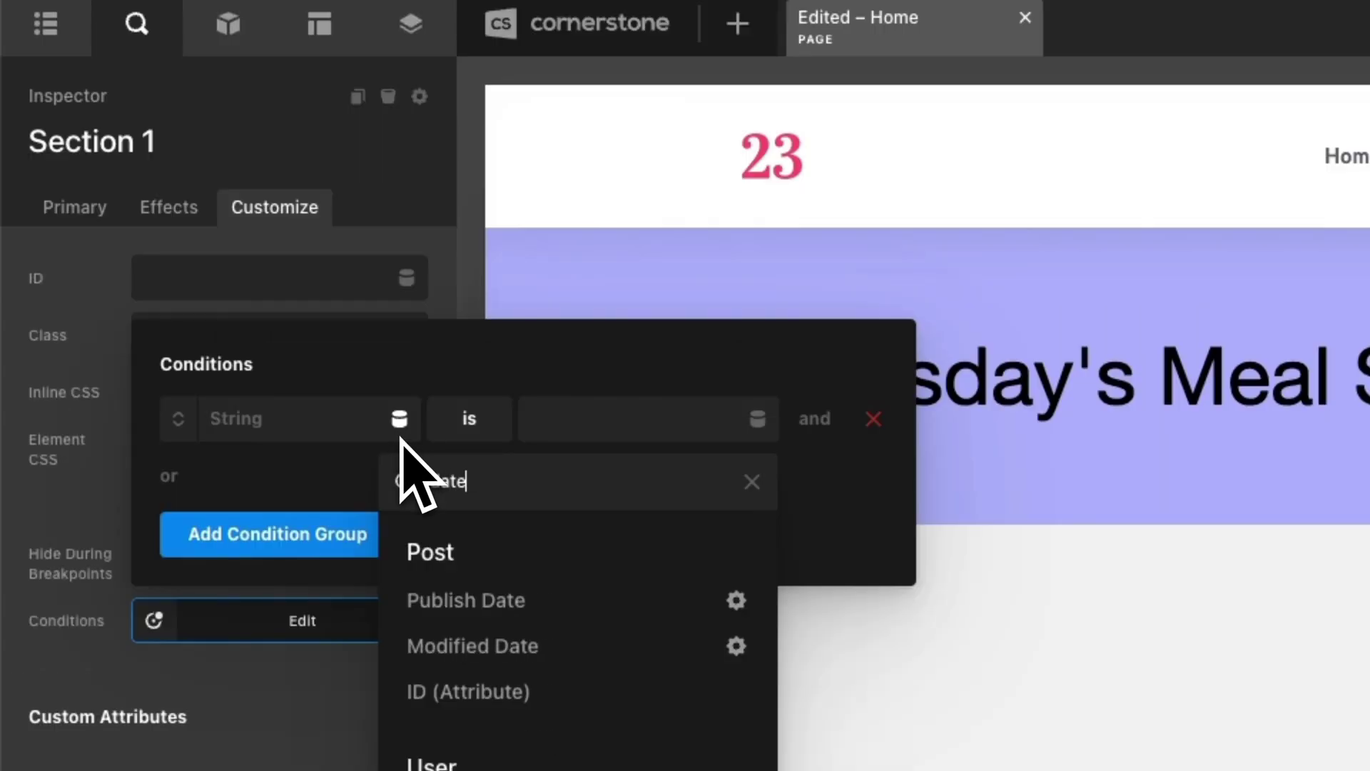
pyautogui.scroll(-10, 450, 614)
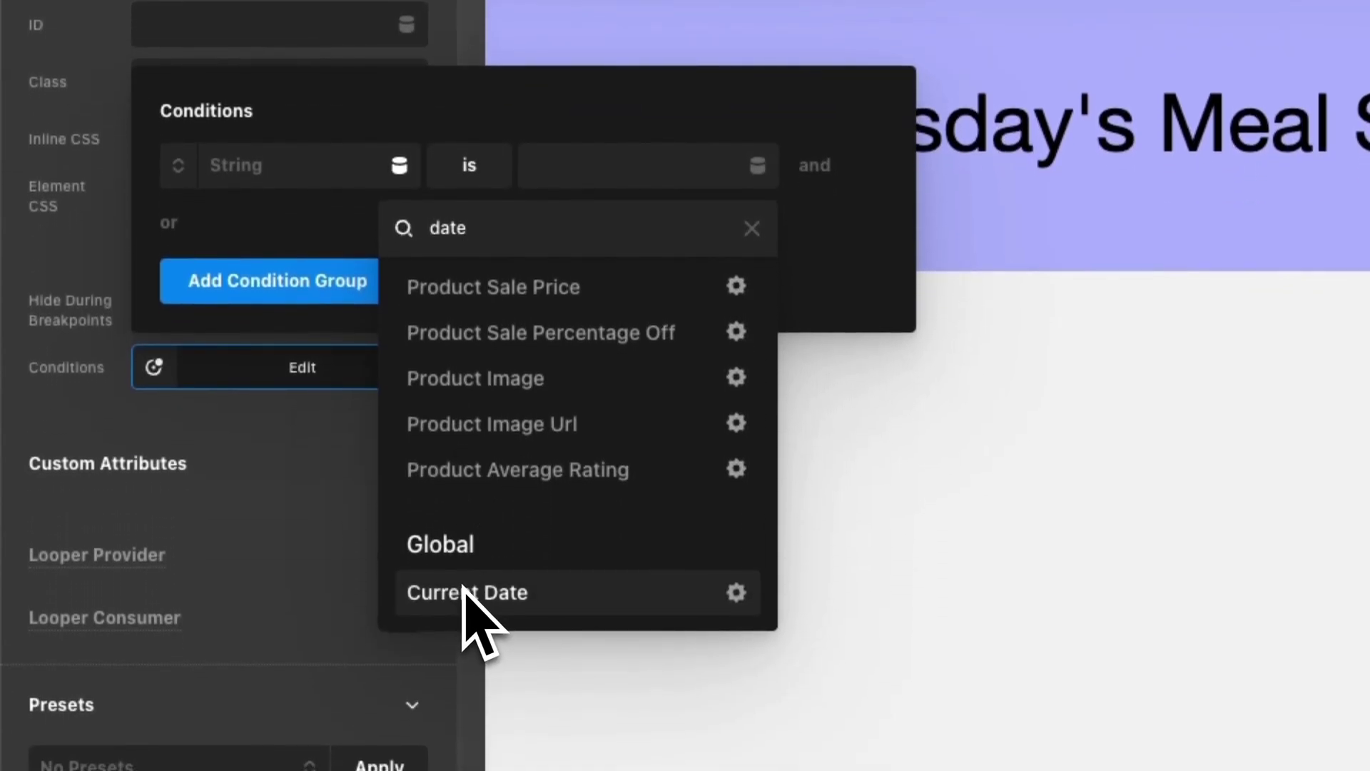
pyautogui.click(736, 594)
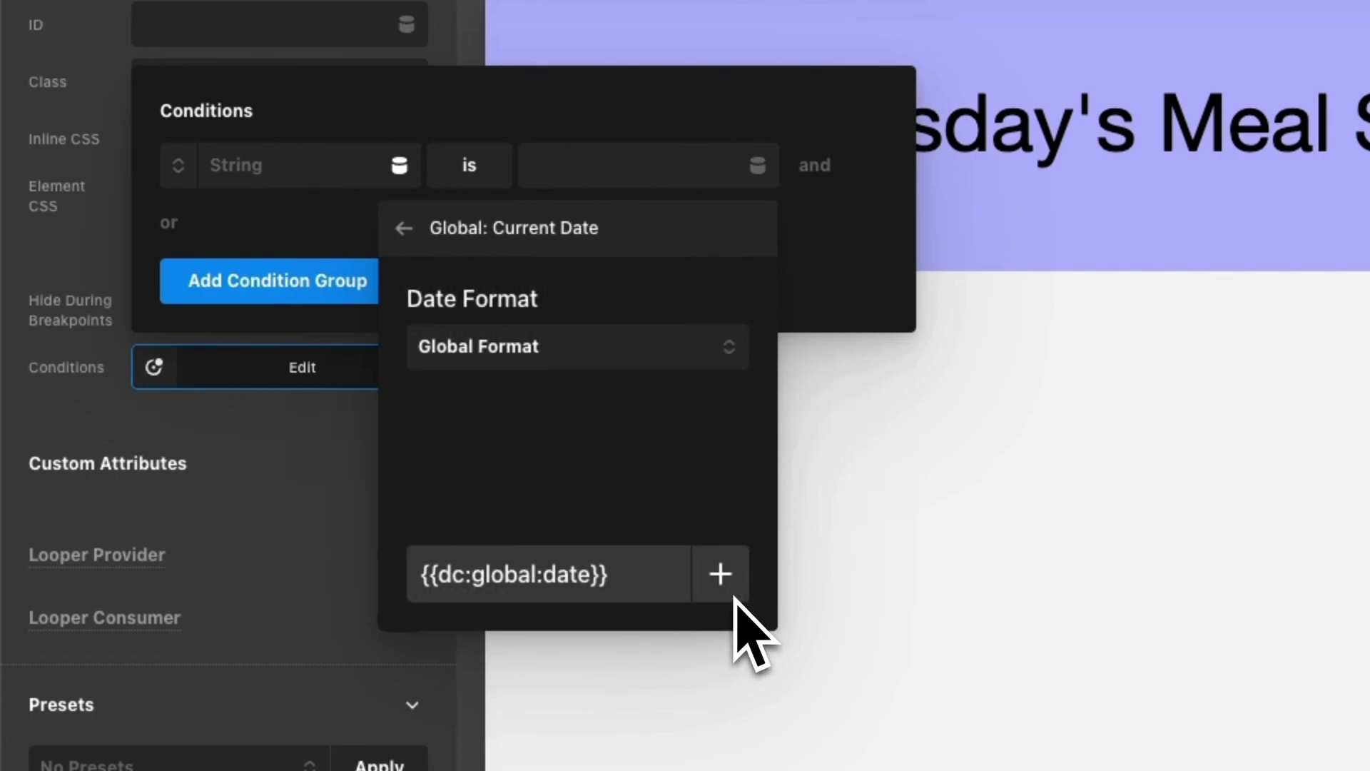
pyautogui.click(638, 355)
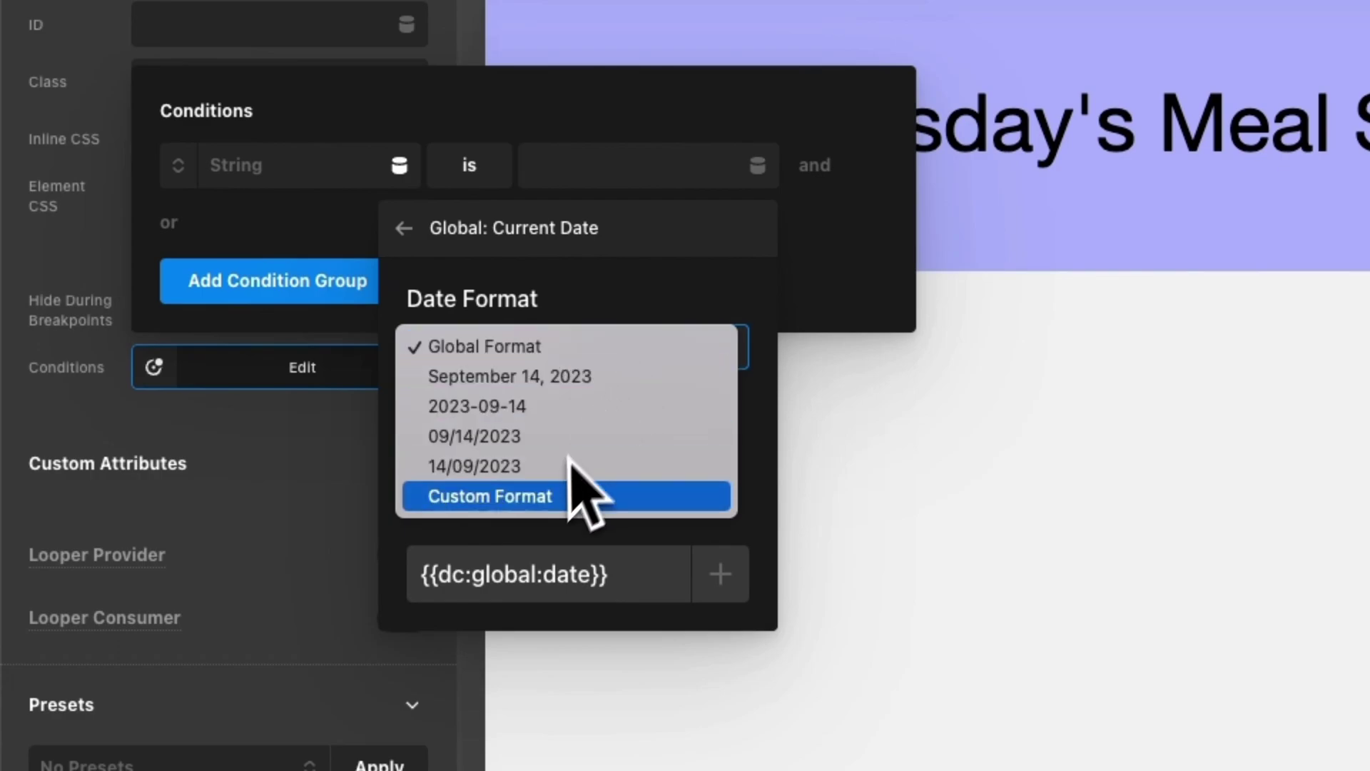
pyautogui.click(551, 500)
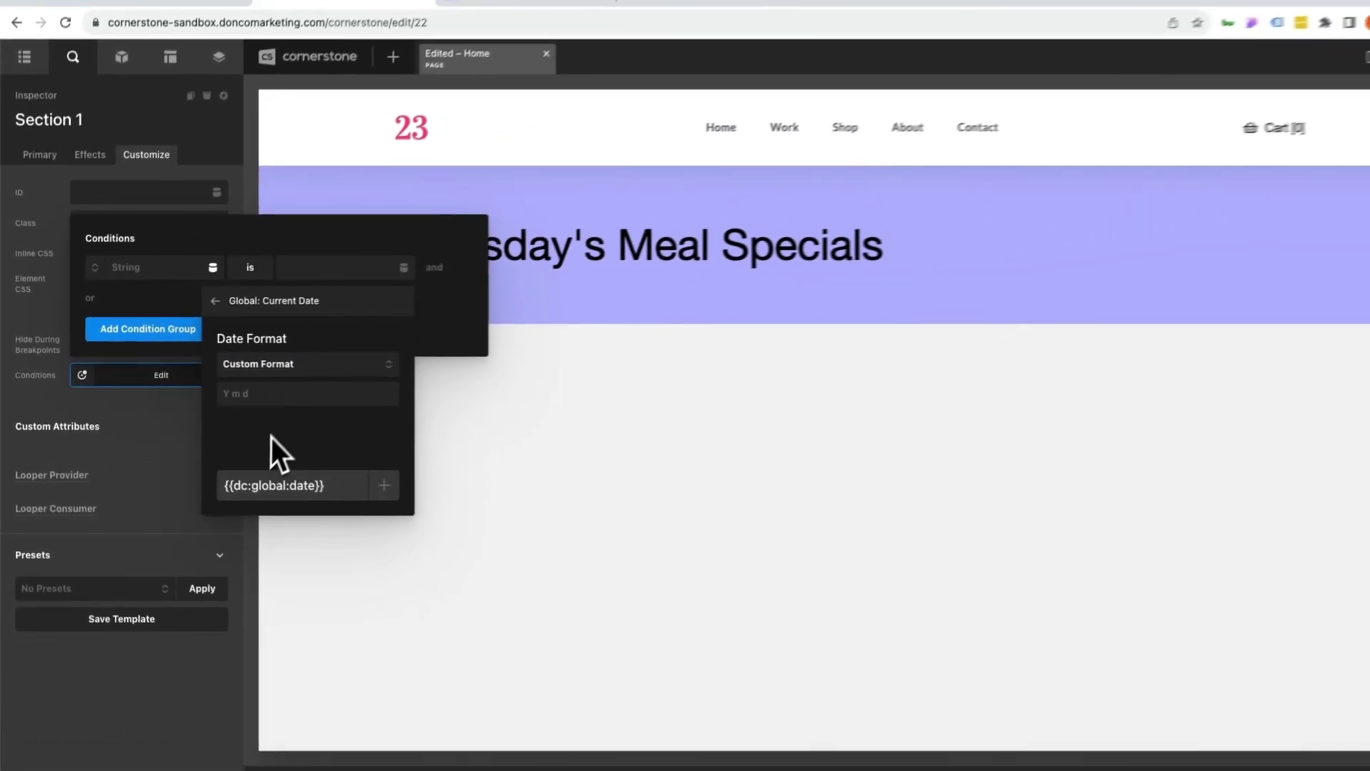
pyautogui.click(468, 21)
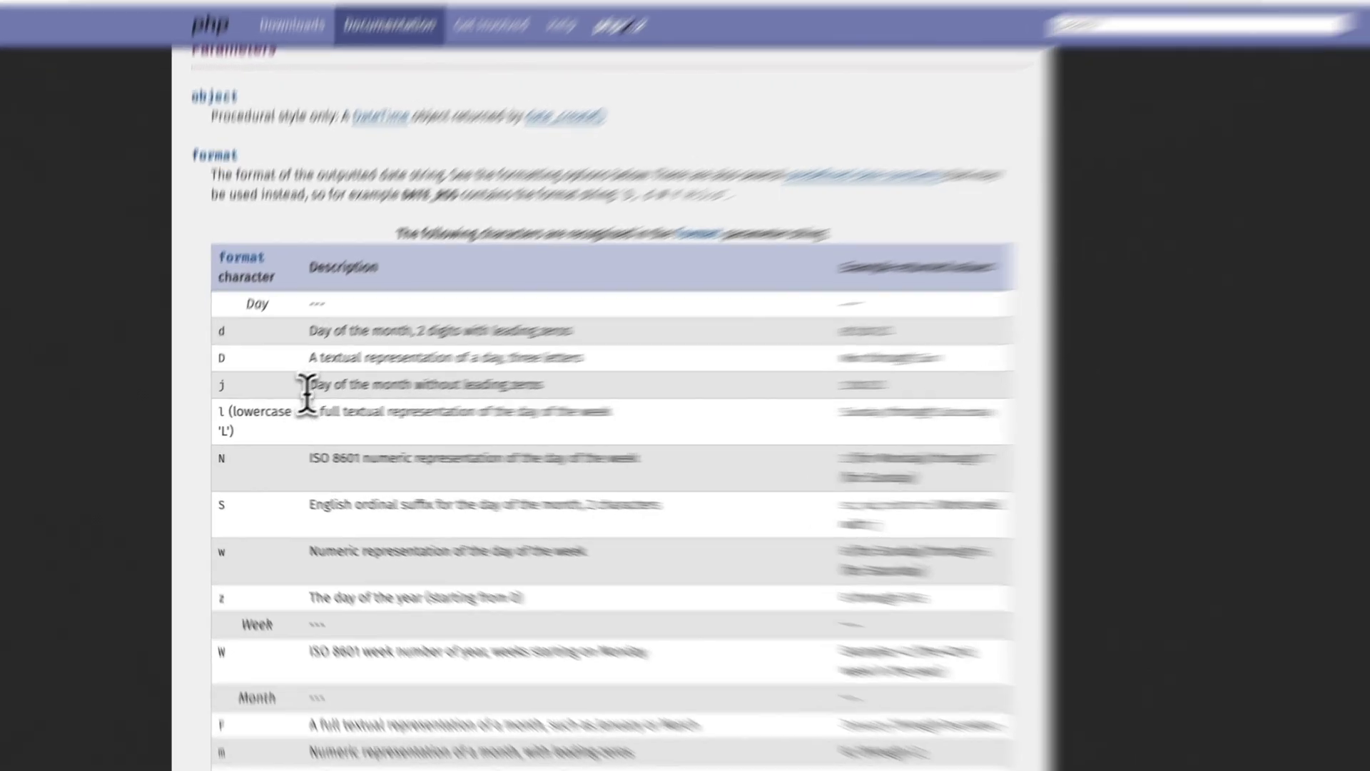
pyautogui.moveTo(292, 416); pyautogui.dragTo(402, 417)
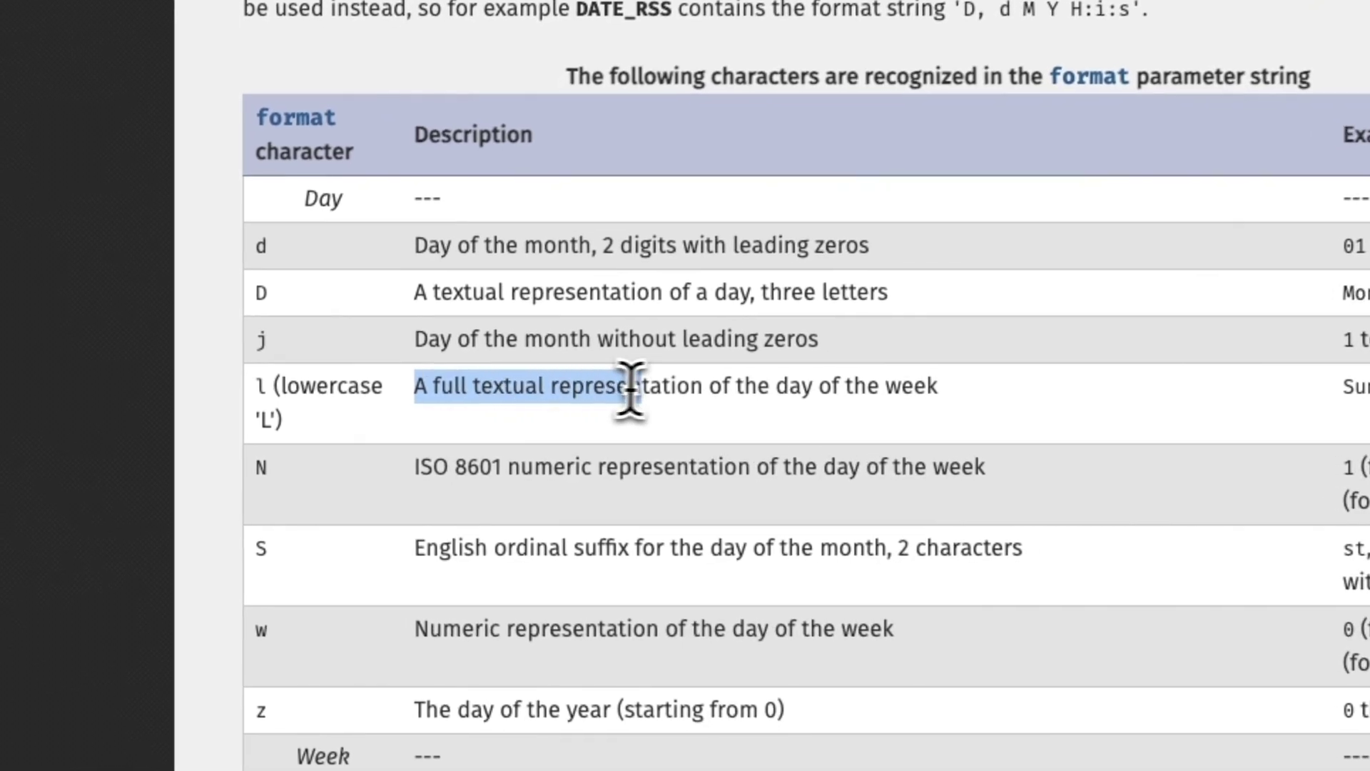
pyautogui.moveTo(631, 389); pyautogui.dragTo(956, 403)
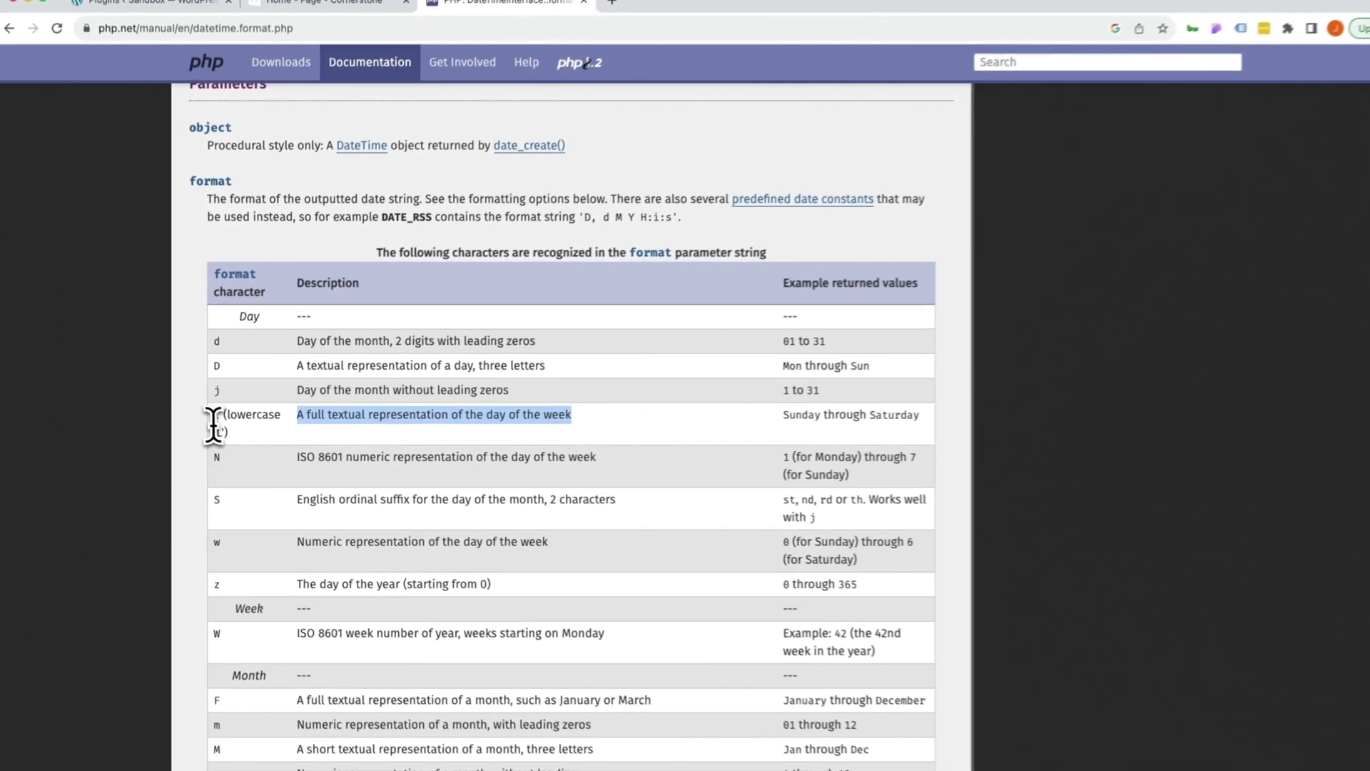
pyautogui.moveTo(262, 412); pyautogui.dragTo(255, 423)
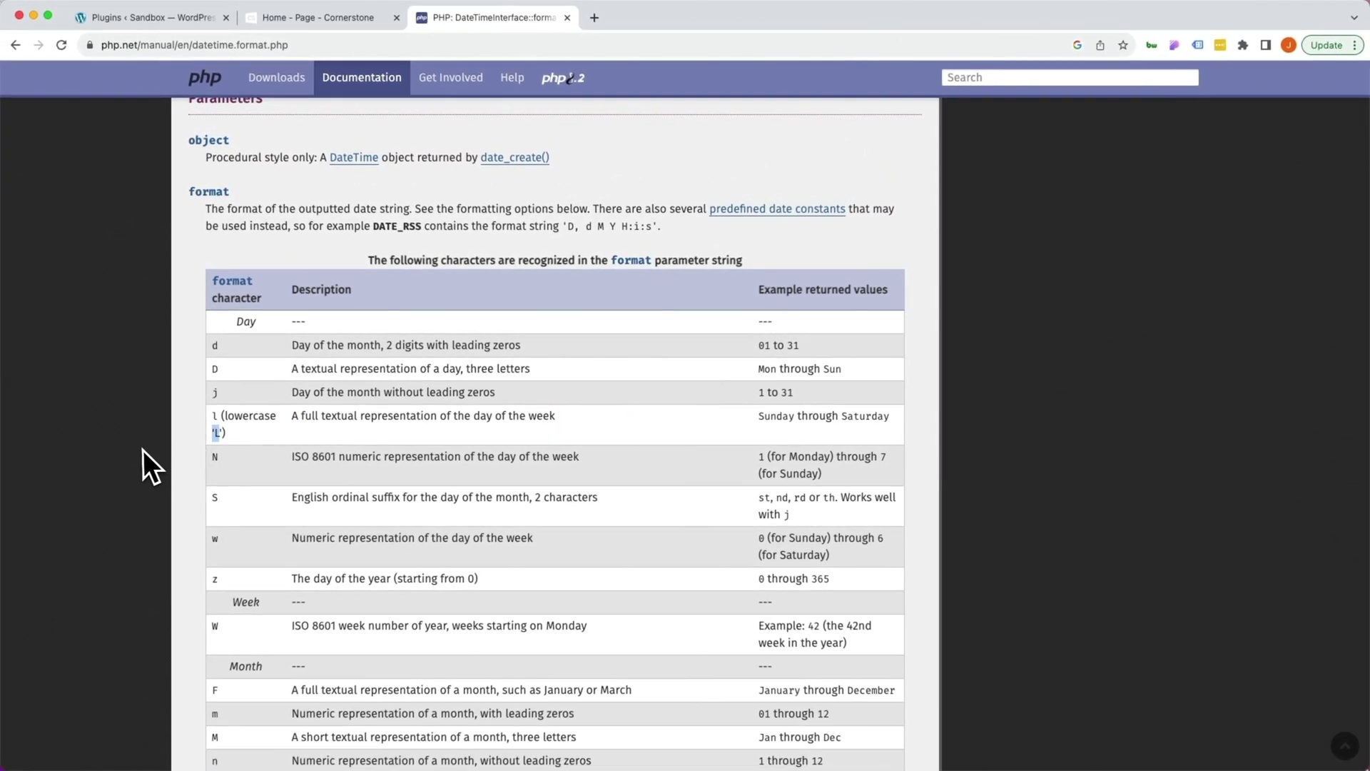
# - Enter custom date format 'l' and insert {{dc:global:date}} as the condition string
pyautogui.click(280, 20)
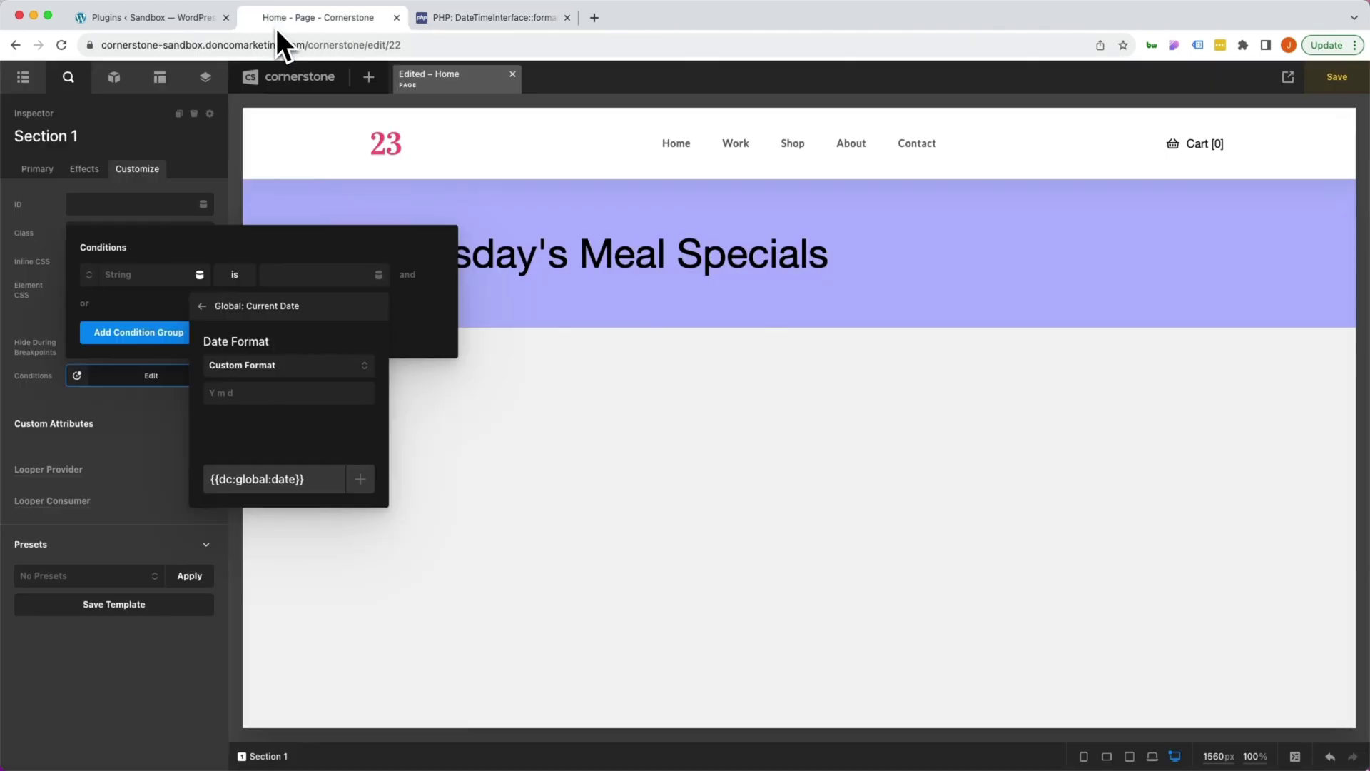
pyautogui.click(226, 393)
pyautogui.write('l')
pyautogui.click(354, 479)
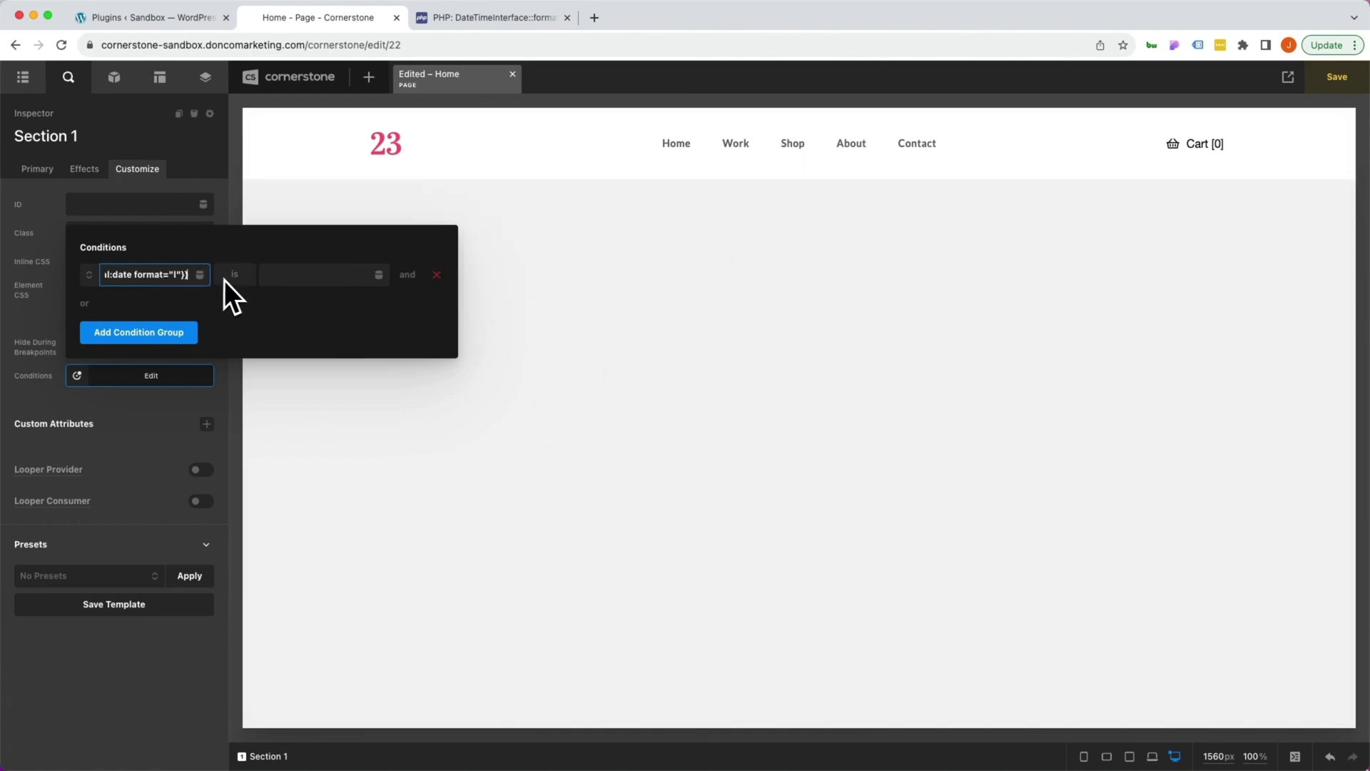
# - Set the condition's 'is' value to Friday and close the conditions editor
pyautogui.click(291, 279)
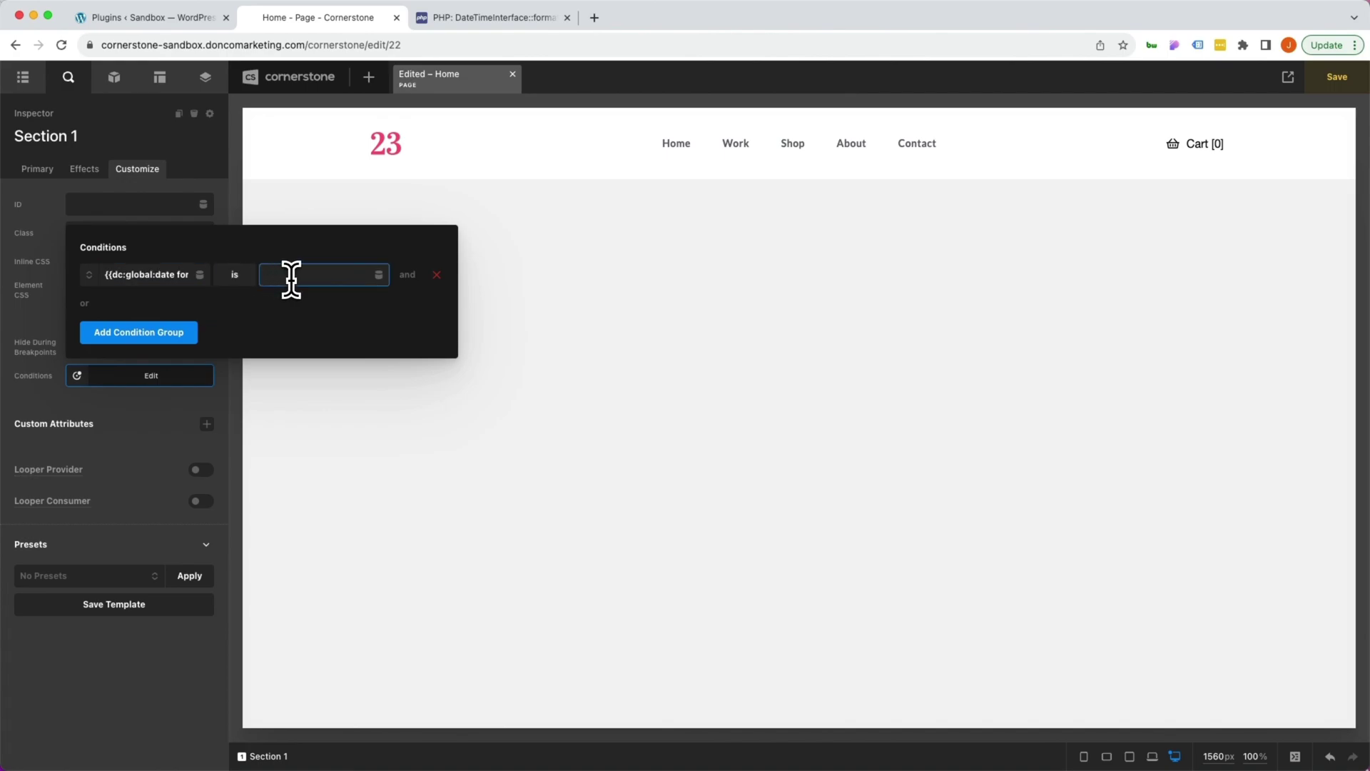
pyautogui.write('Thursday')
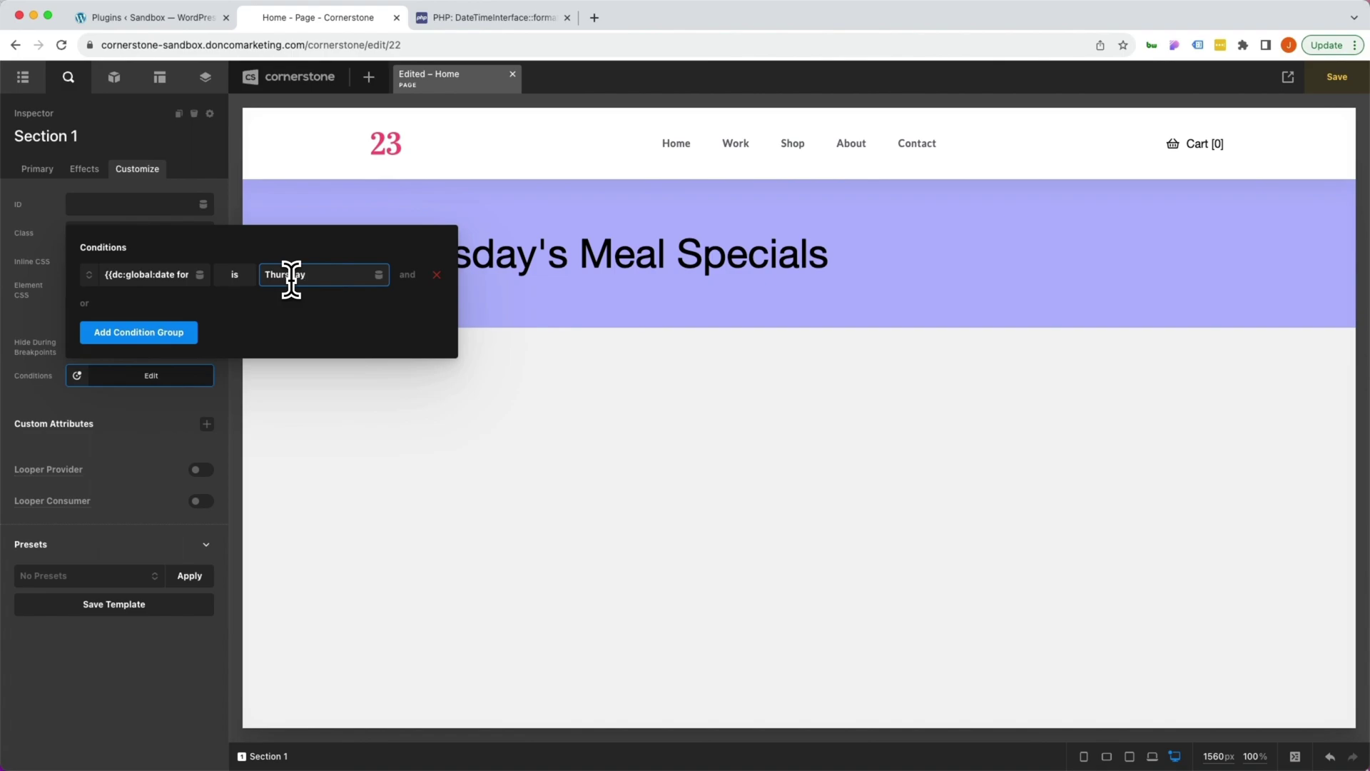
pyautogui.doubleClick(285, 274)
pyautogui.press('BackSpace')
pyautogui.write('Friday')
pyautogui.doubleClick(292, 279)
pyautogui.press('BackSpace')
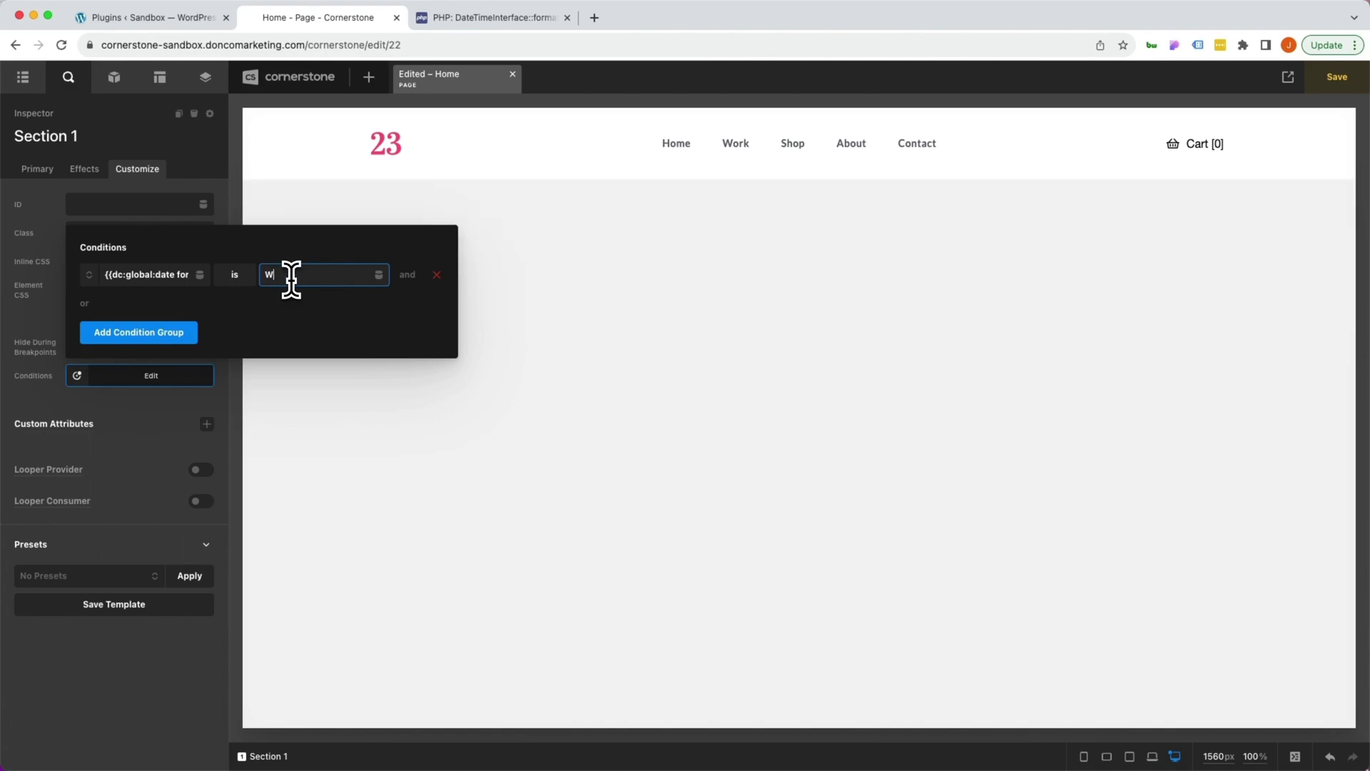
pyautogui.write('Wednesday')
pyautogui.doubleClick(291, 279)
pyautogui.press('BackSpace')
pyautogui.write('Thursday')
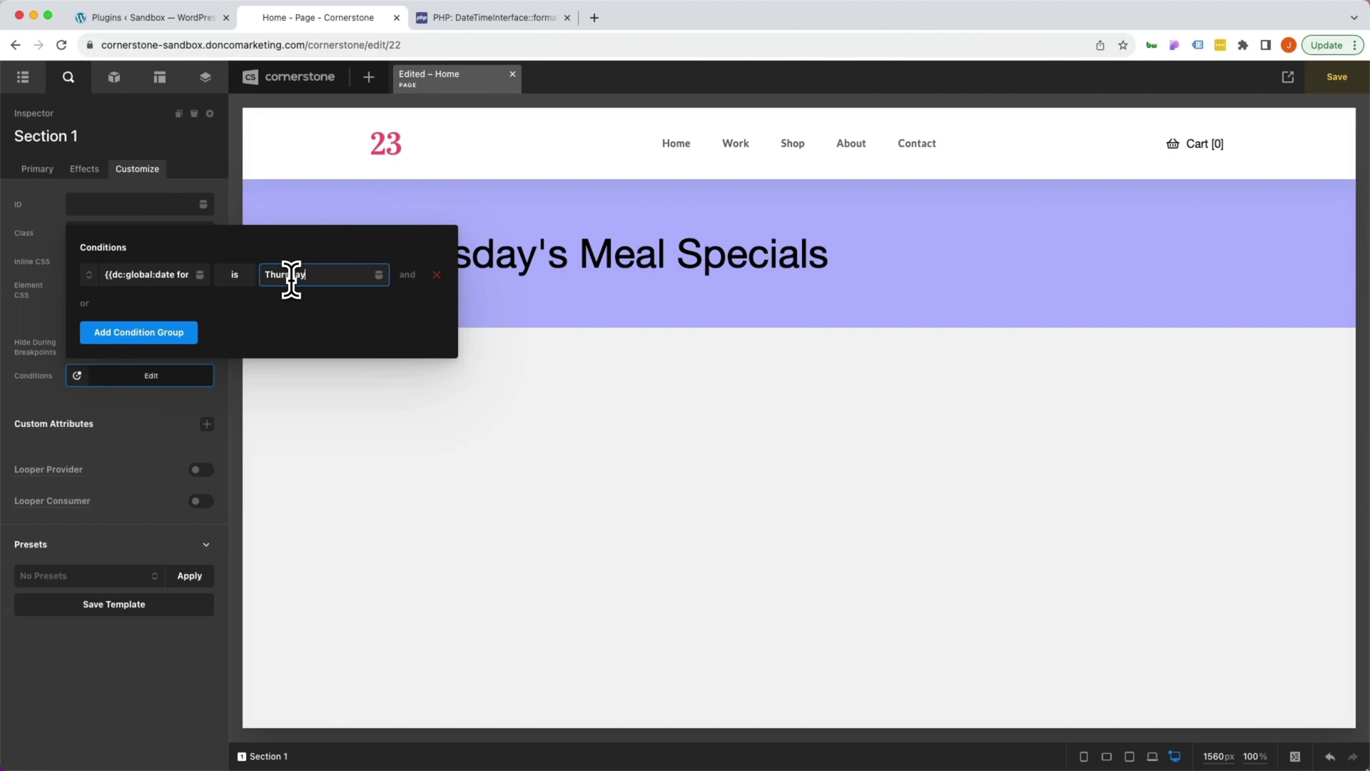
pyautogui.doubleClick(291, 278)
pyautogui.write('Friday')
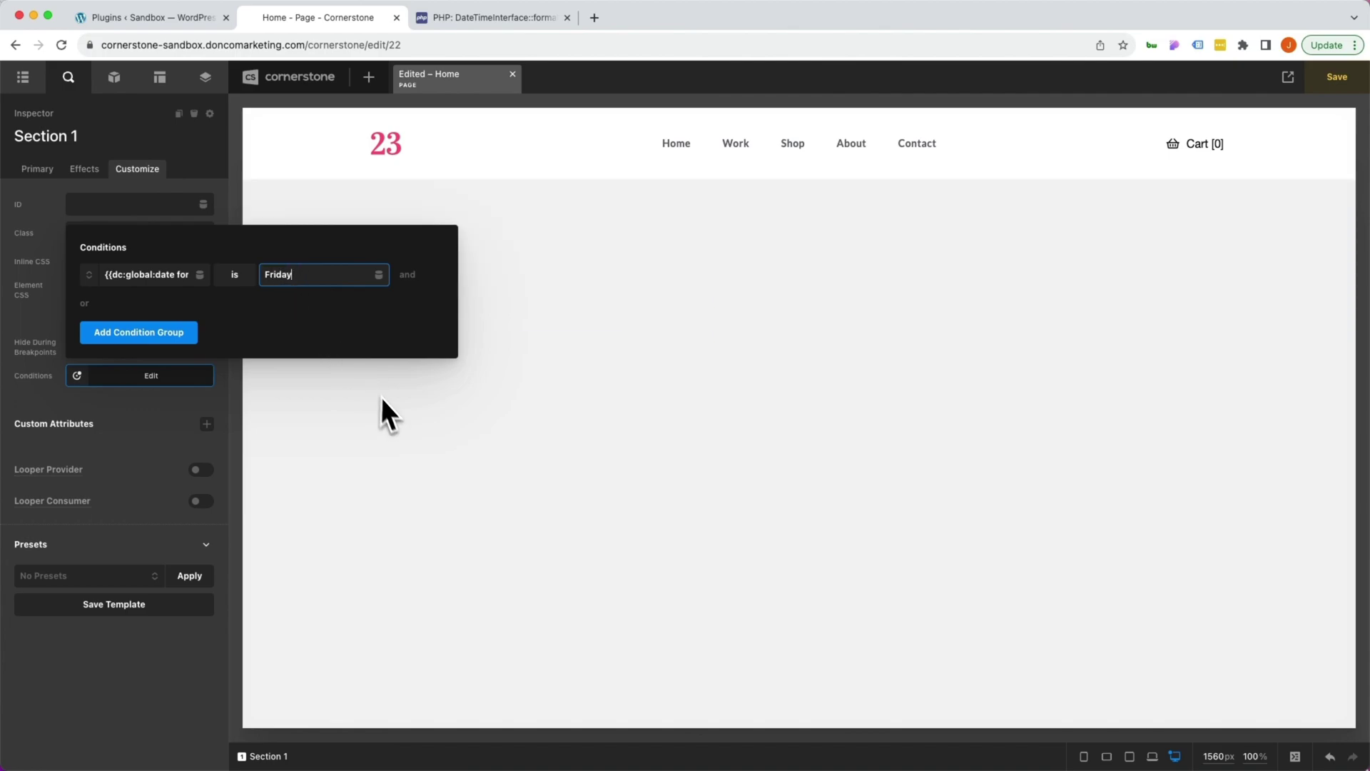
pyautogui.click(389, 409)
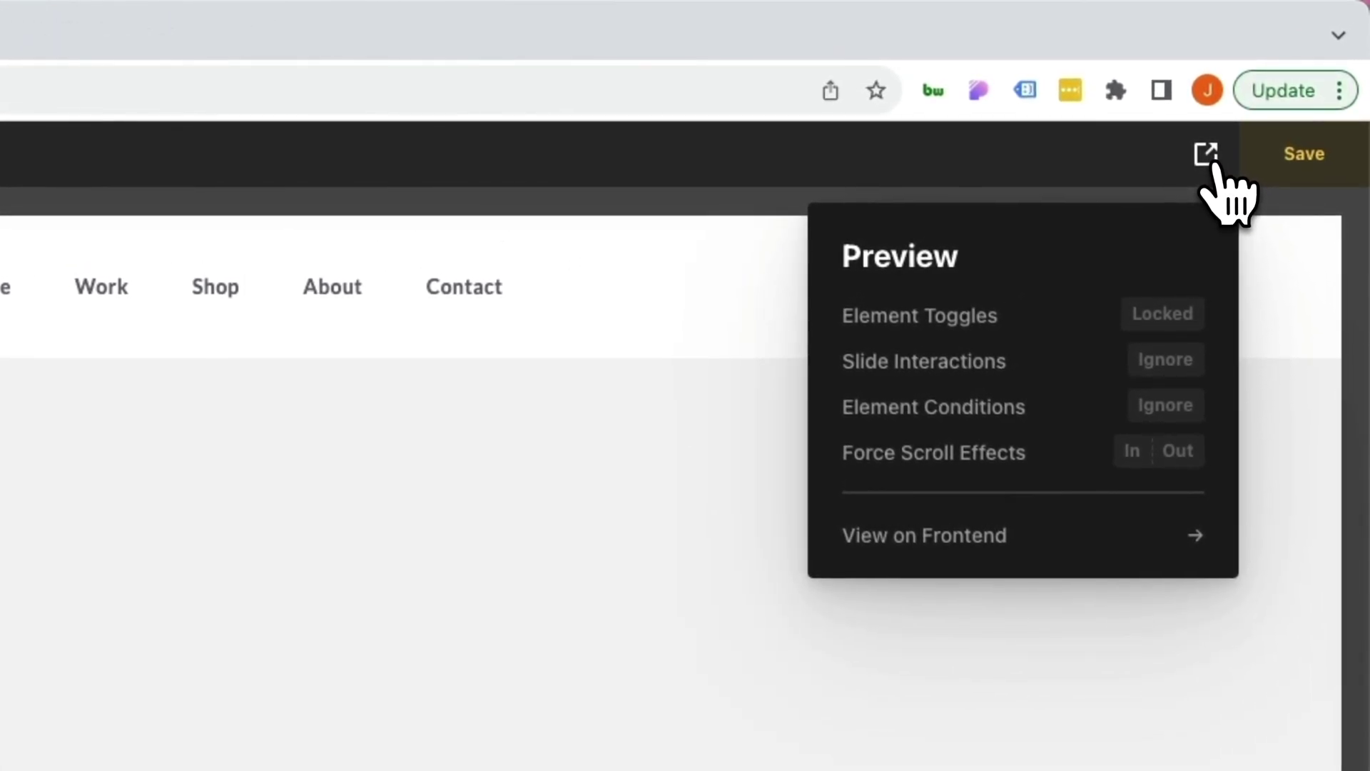
# - Set preview Element Conditions to Ignore, then select the headline and Section 1
pyautogui.click(1170, 409)
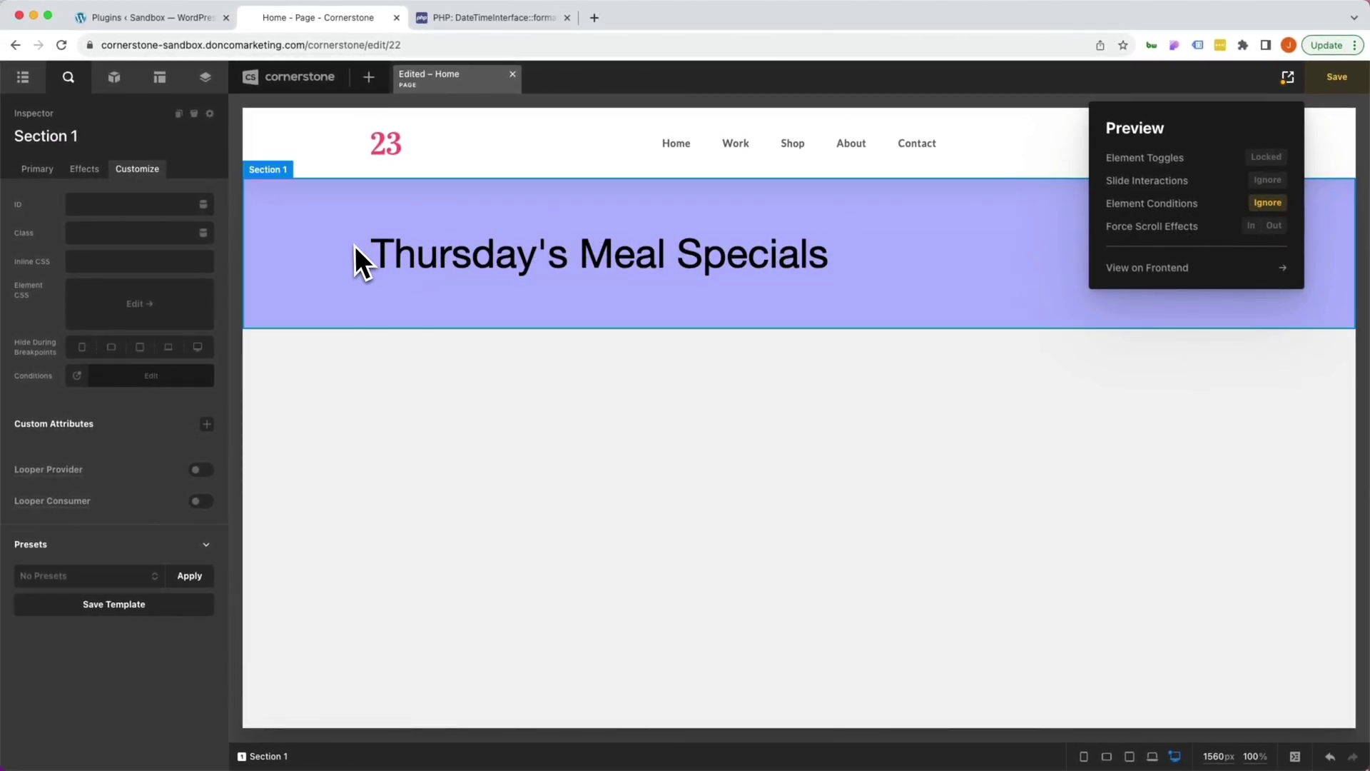
pyautogui.click(507, 258)
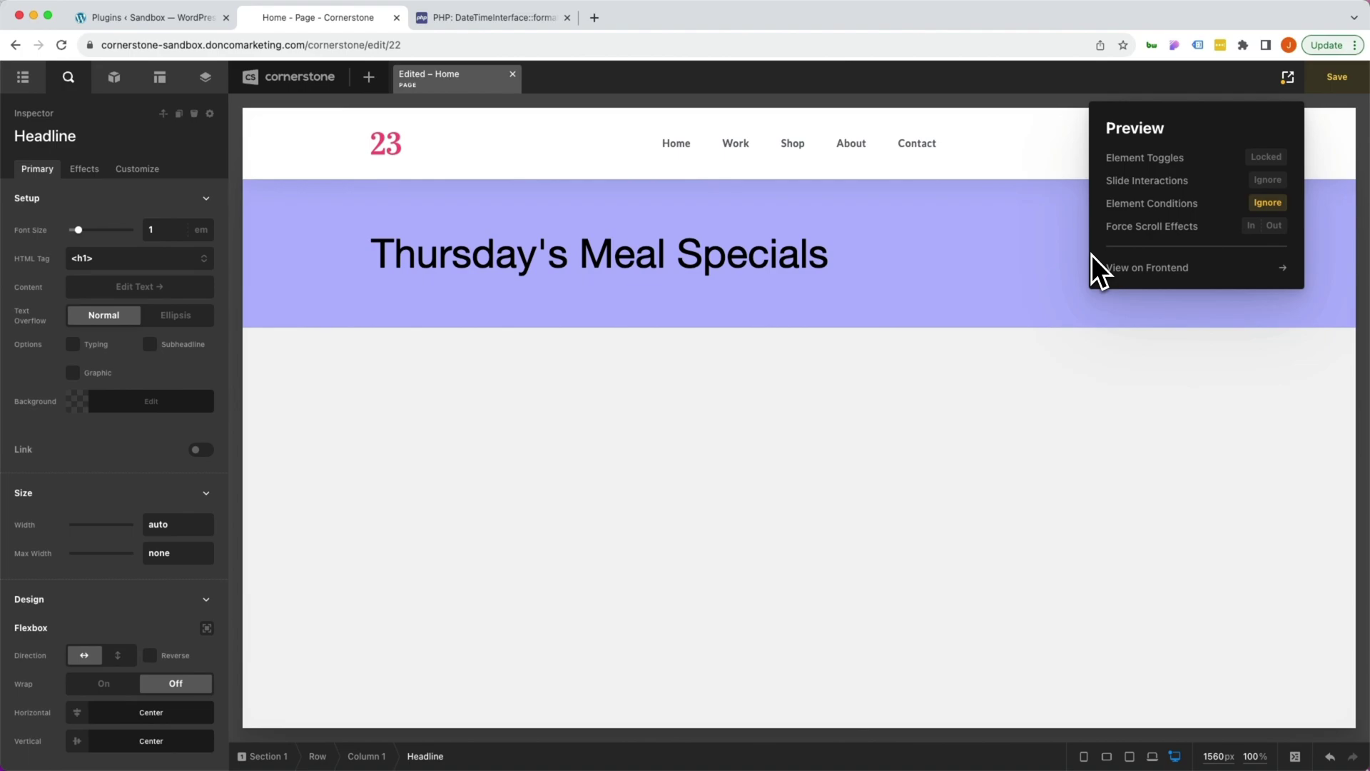
pyautogui.click(1090, 255)
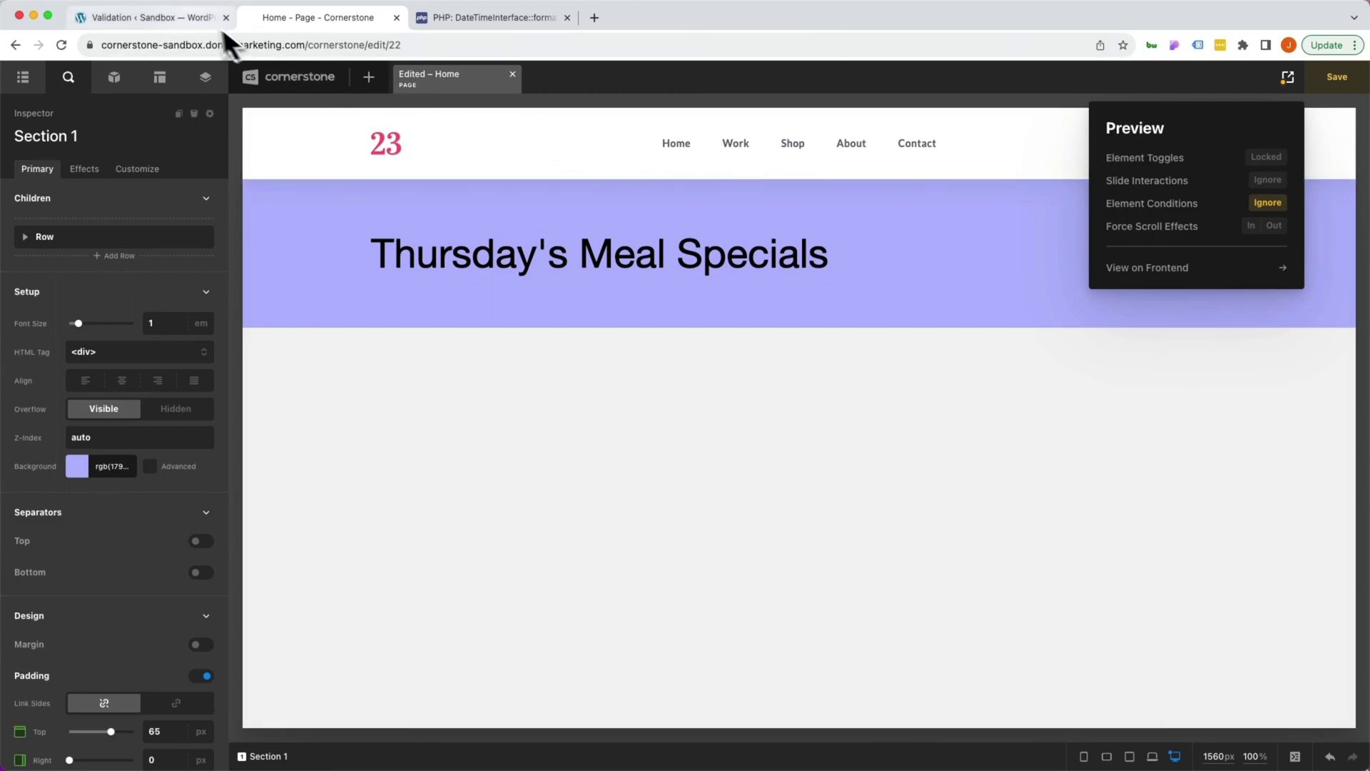
# - Install and activate ACF Pro from the Extensions list, then go to ACF Post Types
pyautogui.click(189, 20)
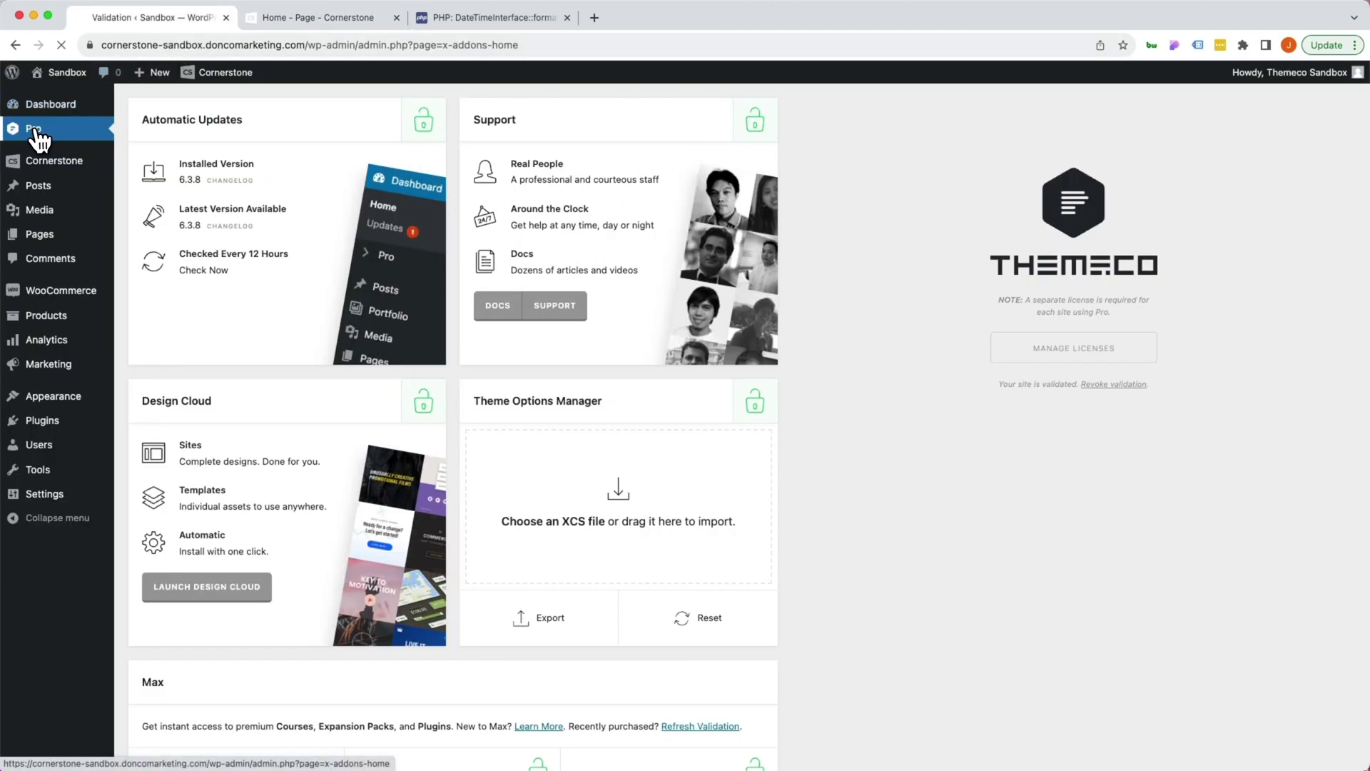
pyautogui.scroll(-1, 230, 178)
pyautogui.scroll(-15, 228, 165)
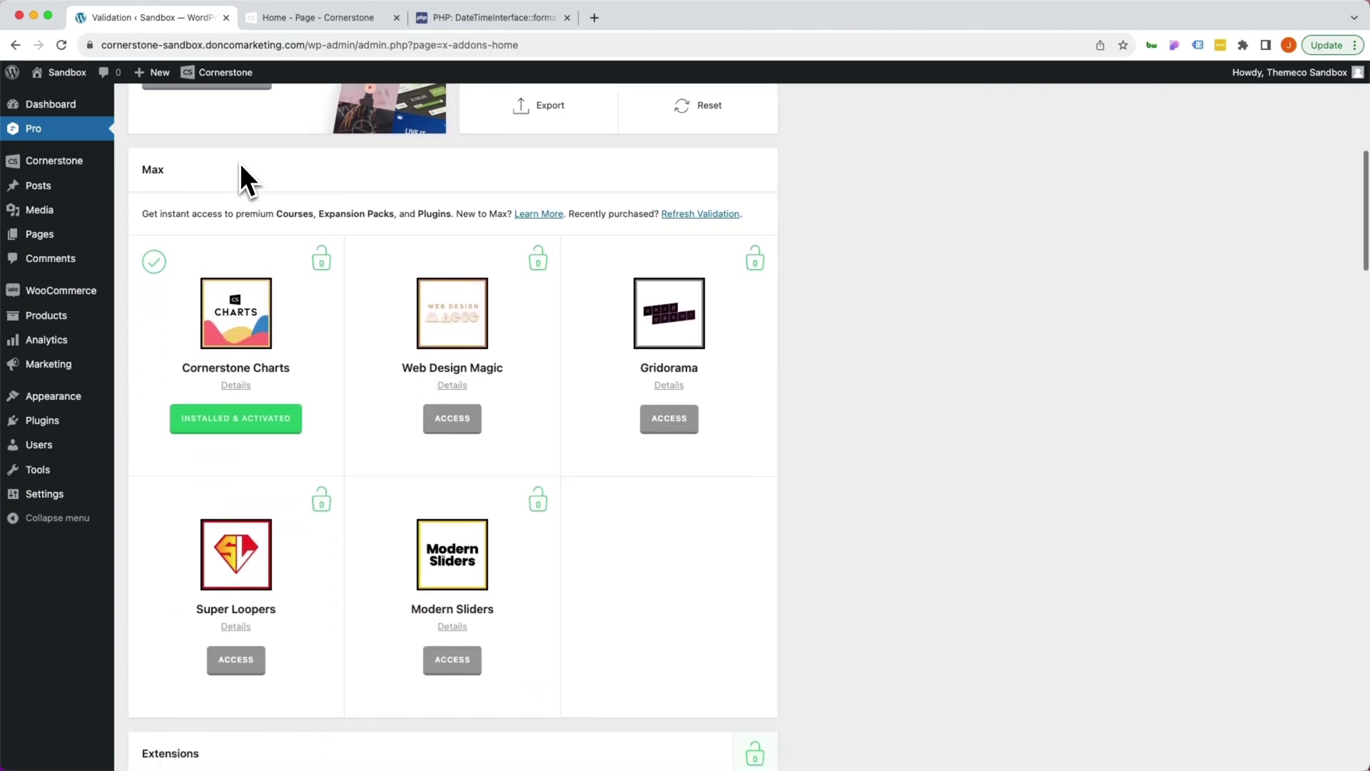
pyautogui.doubleClick(222, 170)
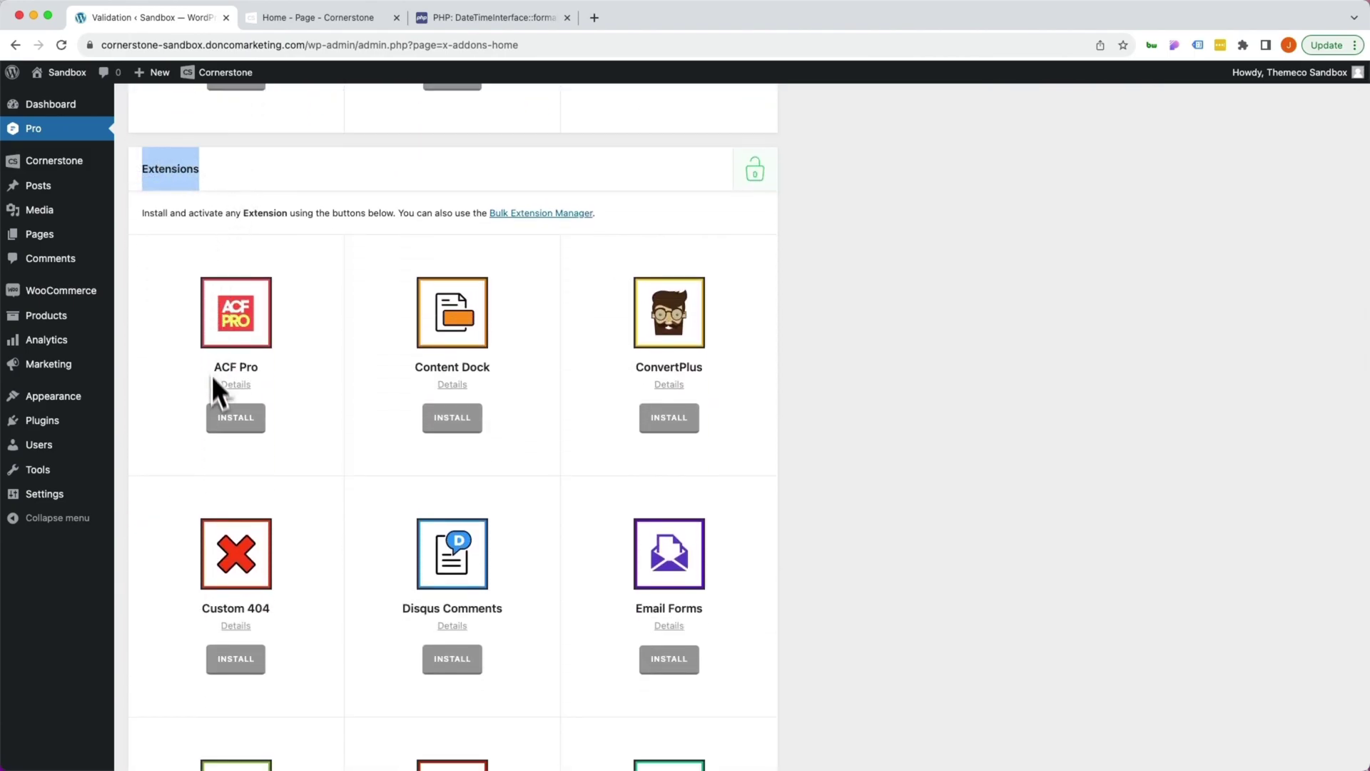
pyautogui.click(234, 421)
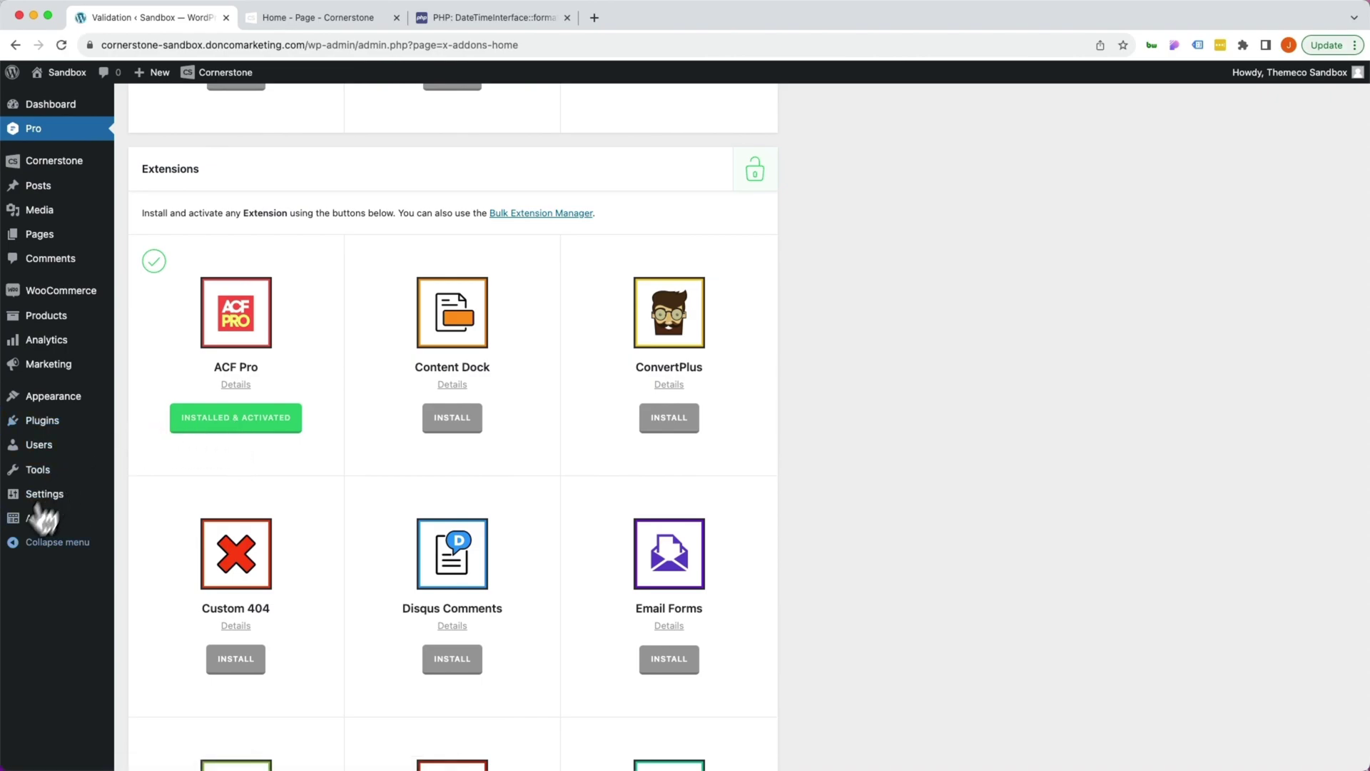
pyautogui.moveTo(31, 529)
pyautogui.click(152, 542)
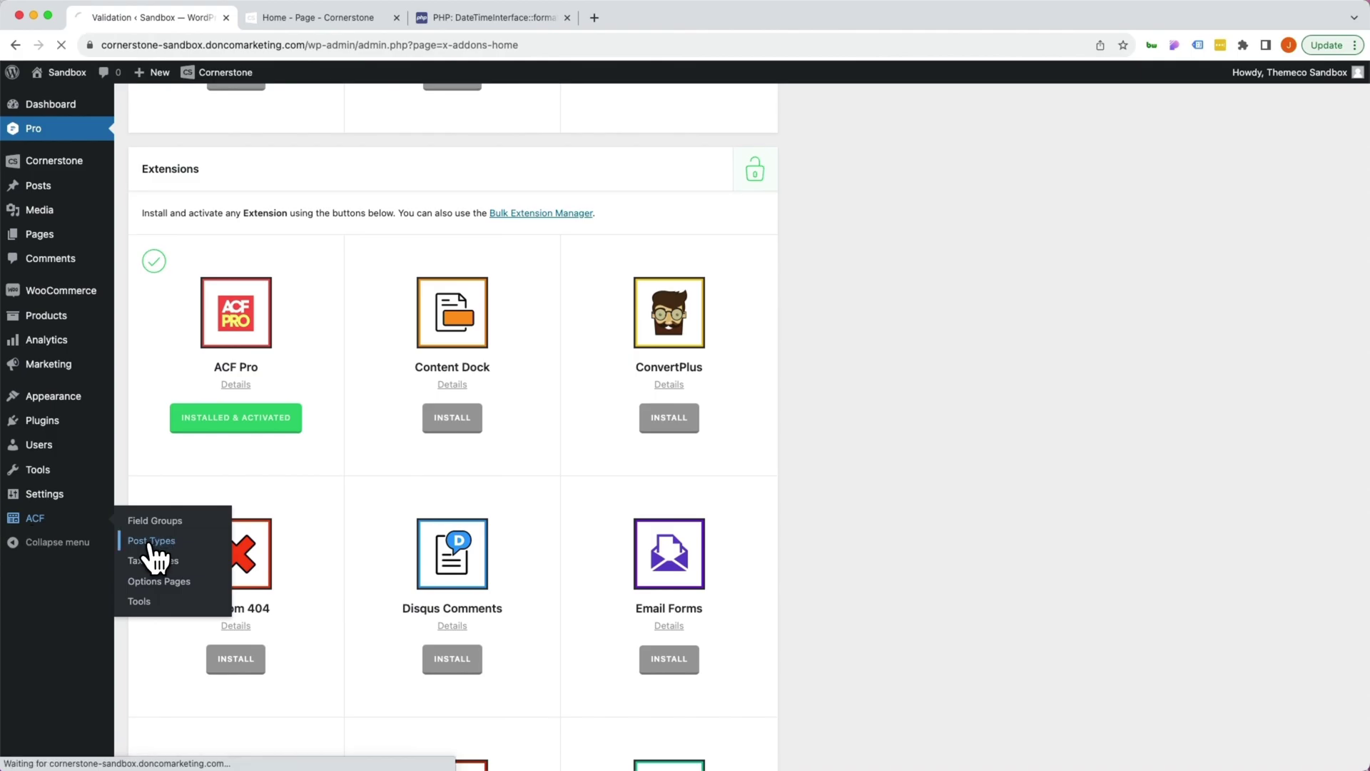
# - Save a new 'Locations' post type with key locations, then open Field Groups
pyautogui.click(260, 167)
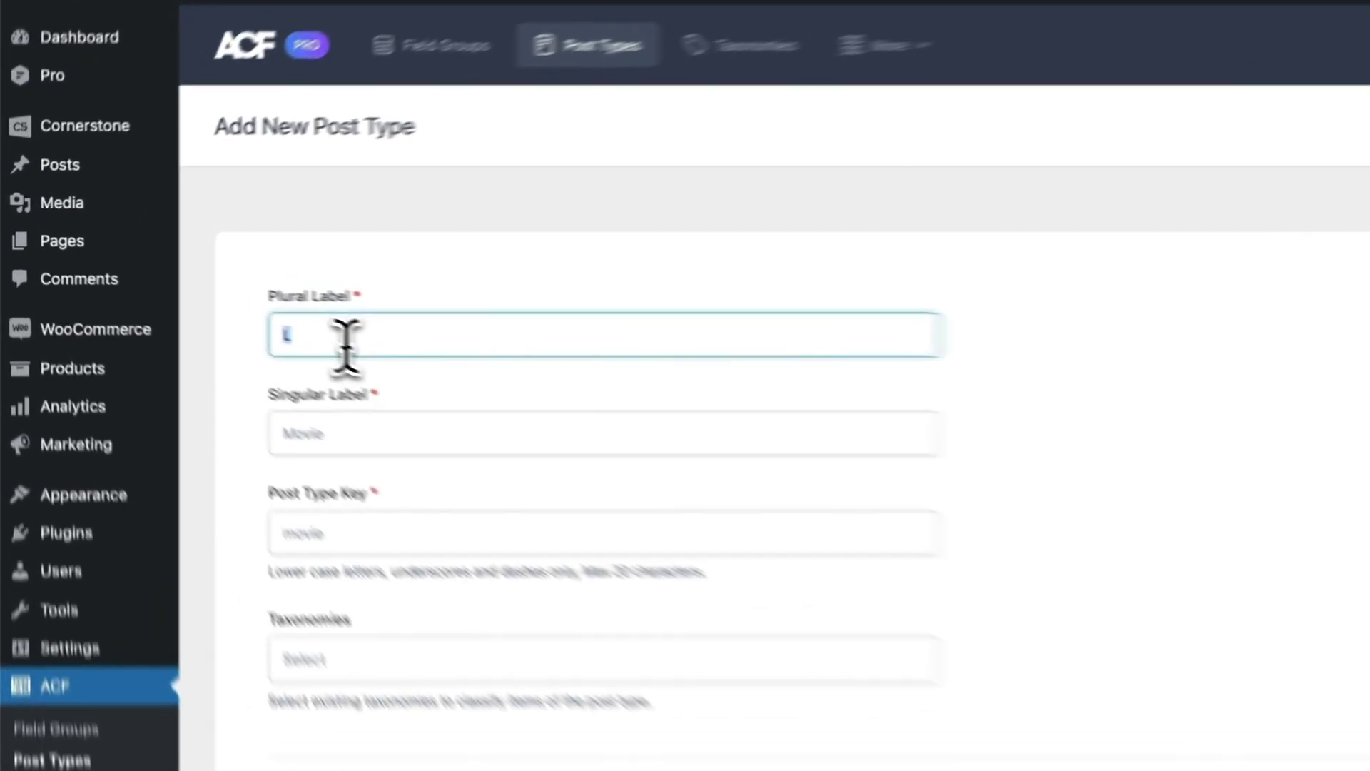
pyautogui.write('Locations')
pyautogui.press('Tab')
pyautogui.press('Tab')
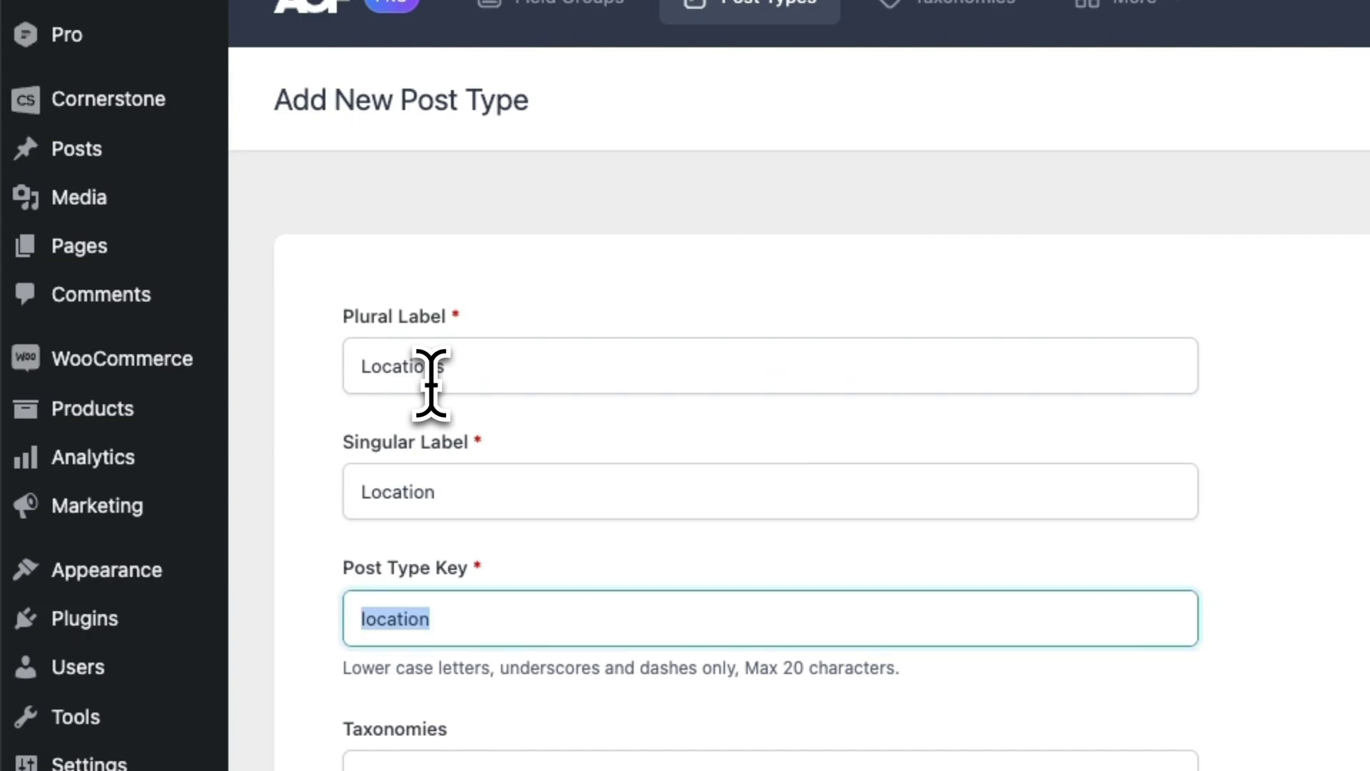
pyautogui.write('locations')
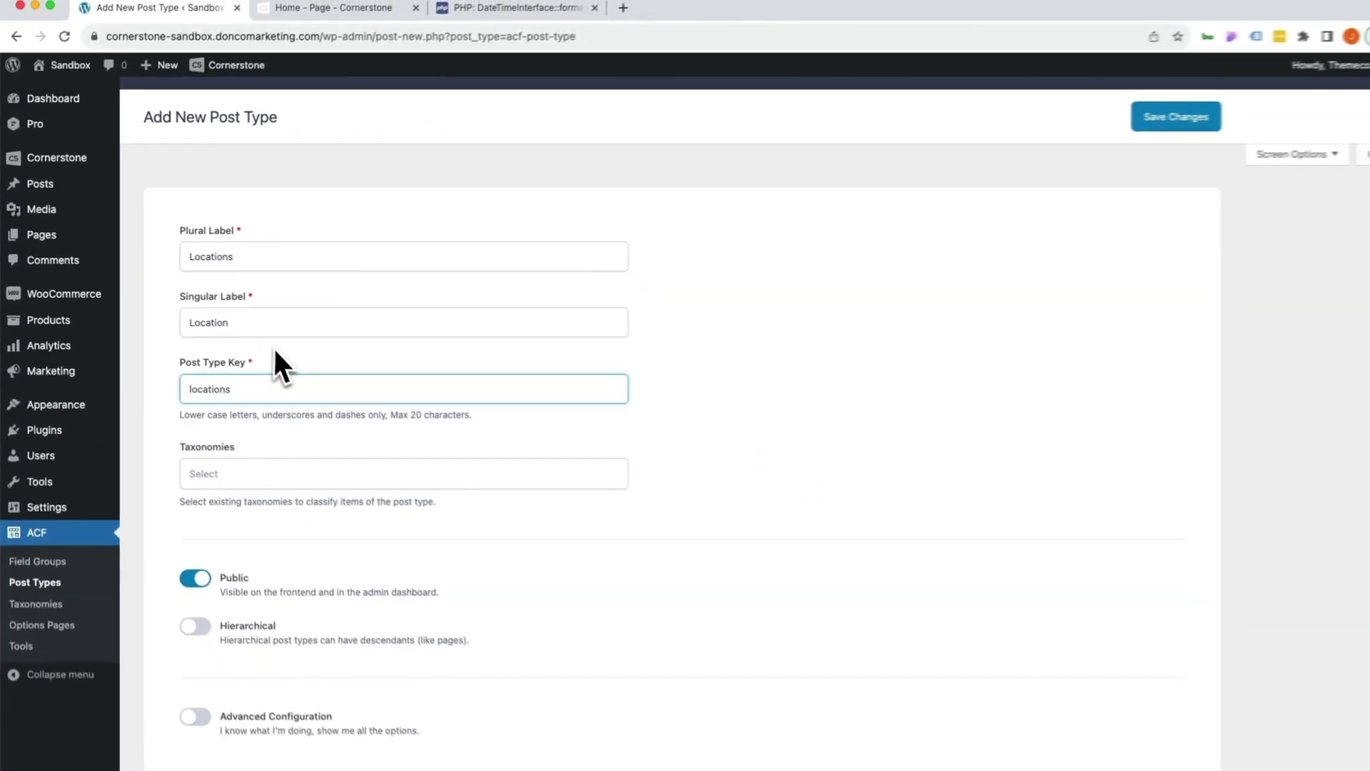
pyautogui.press('Return')
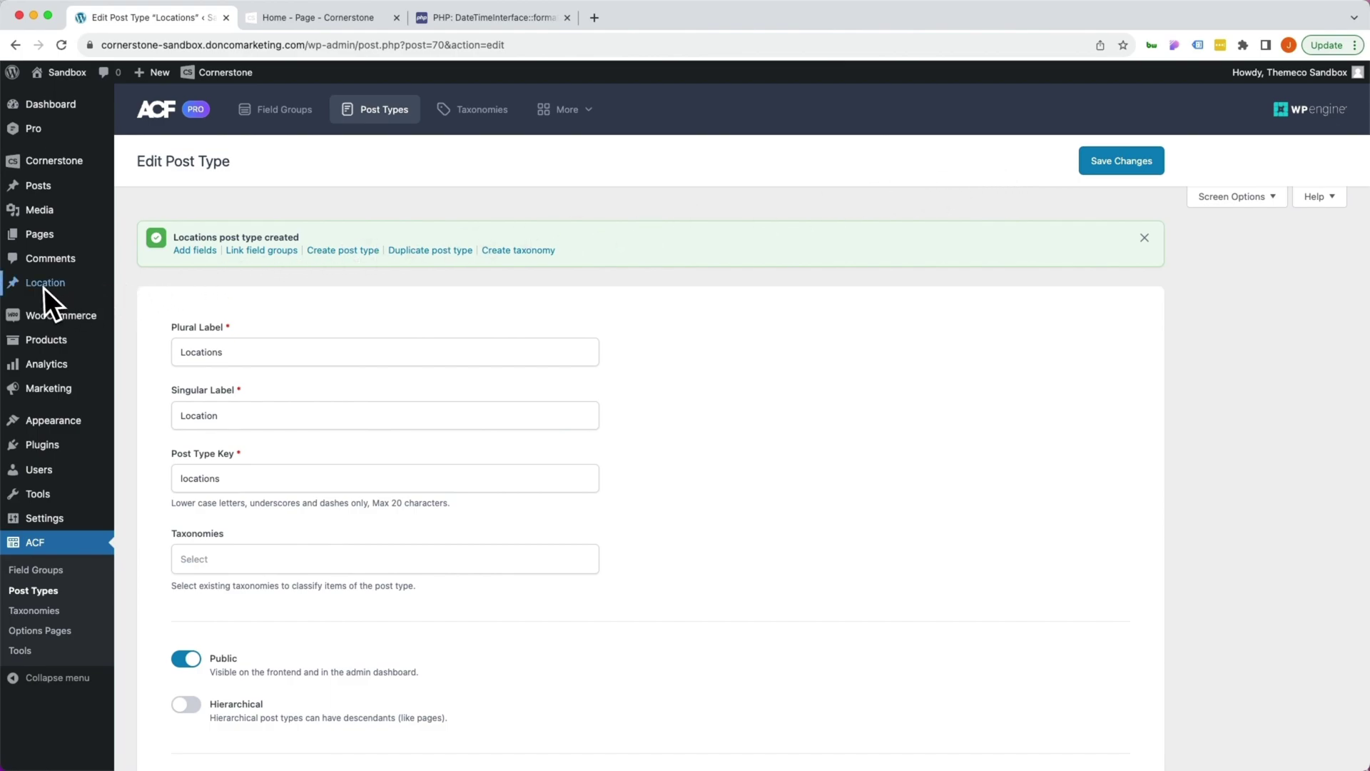
pyautogui.moveTo(37, 286)
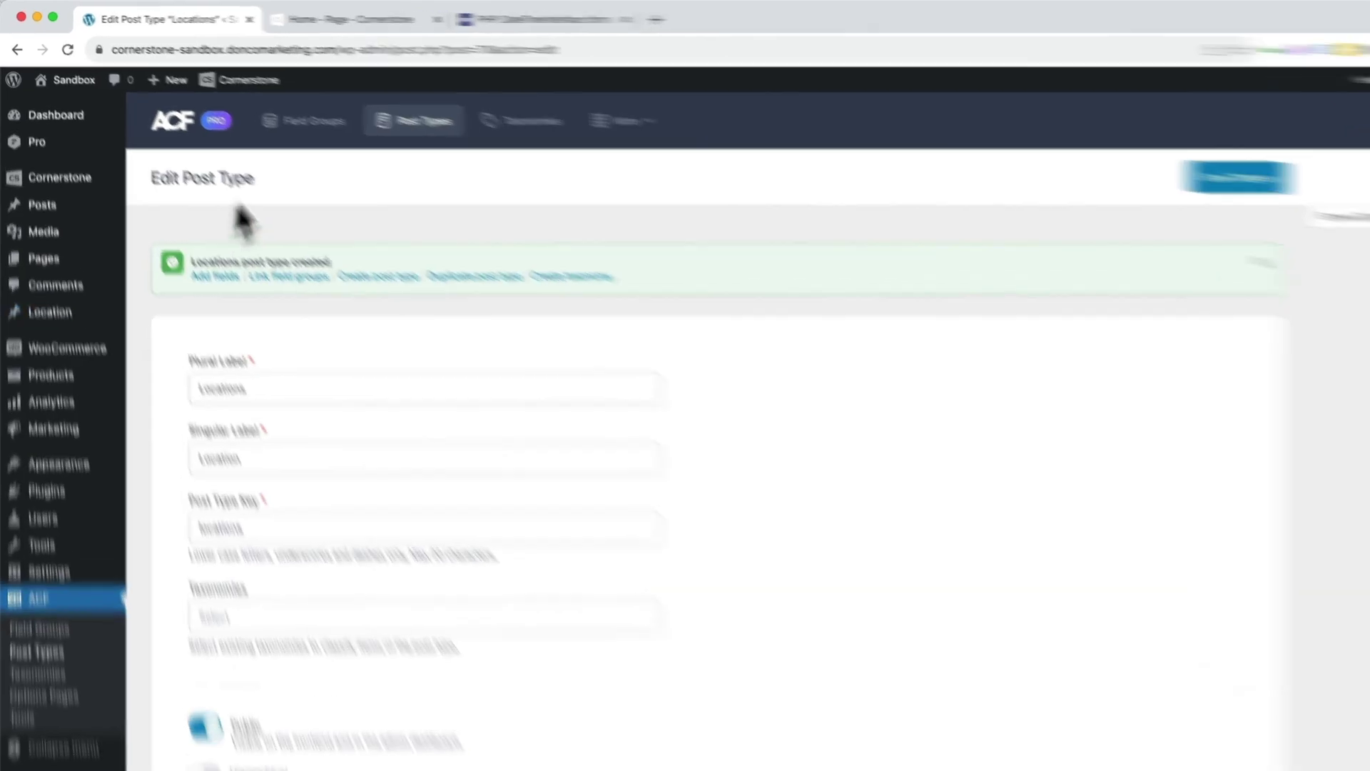
pyautogui.click(269, 117)
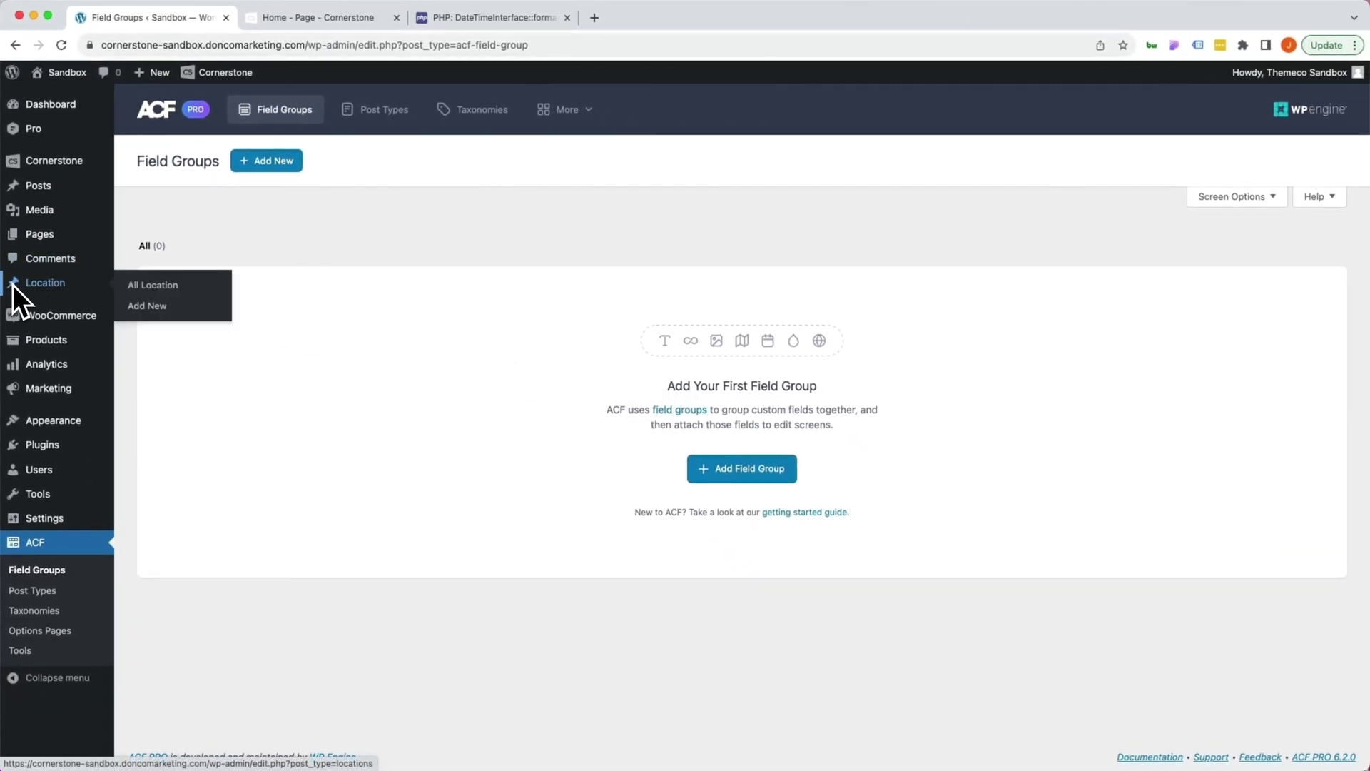
# - Start a field group with a True / False field labelled 'Show Contact Info'
pyautogui.click(735, 471)
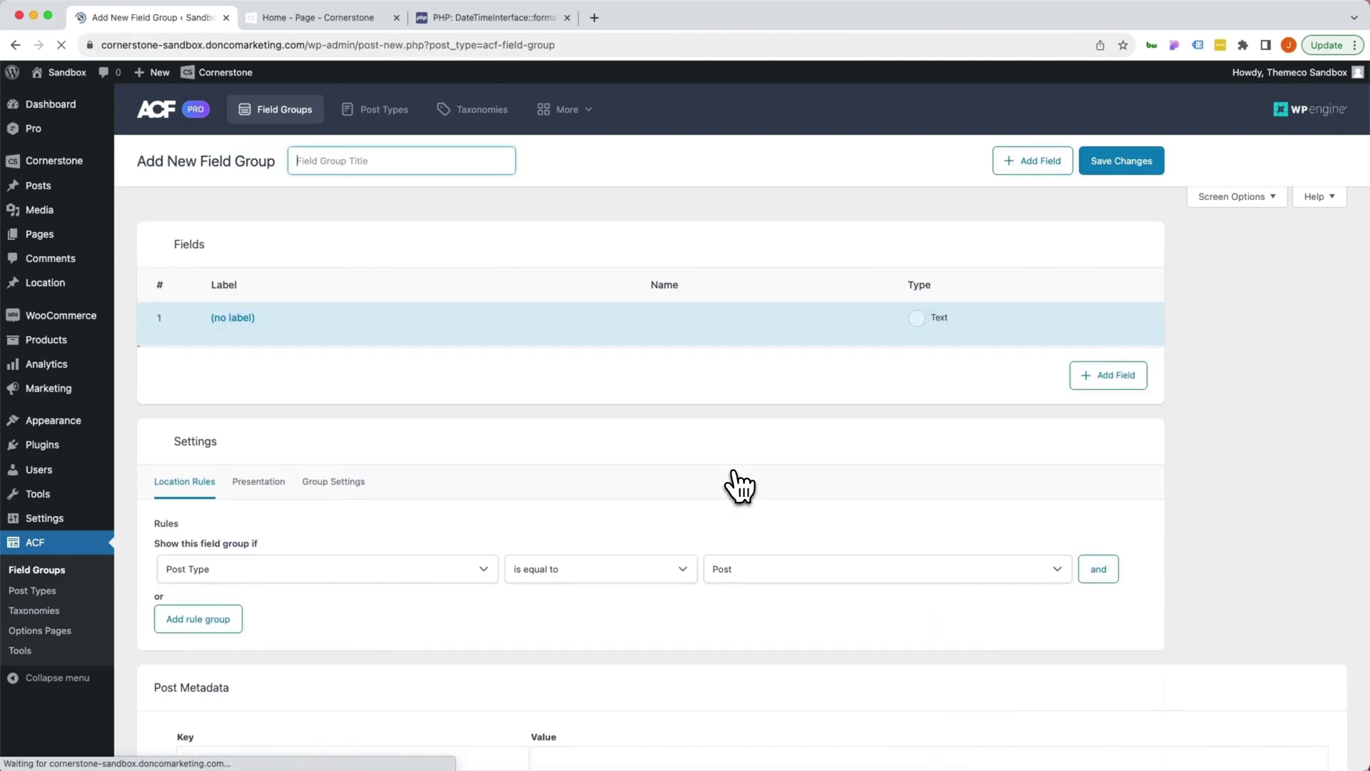
pyautogui.click(271, 437)
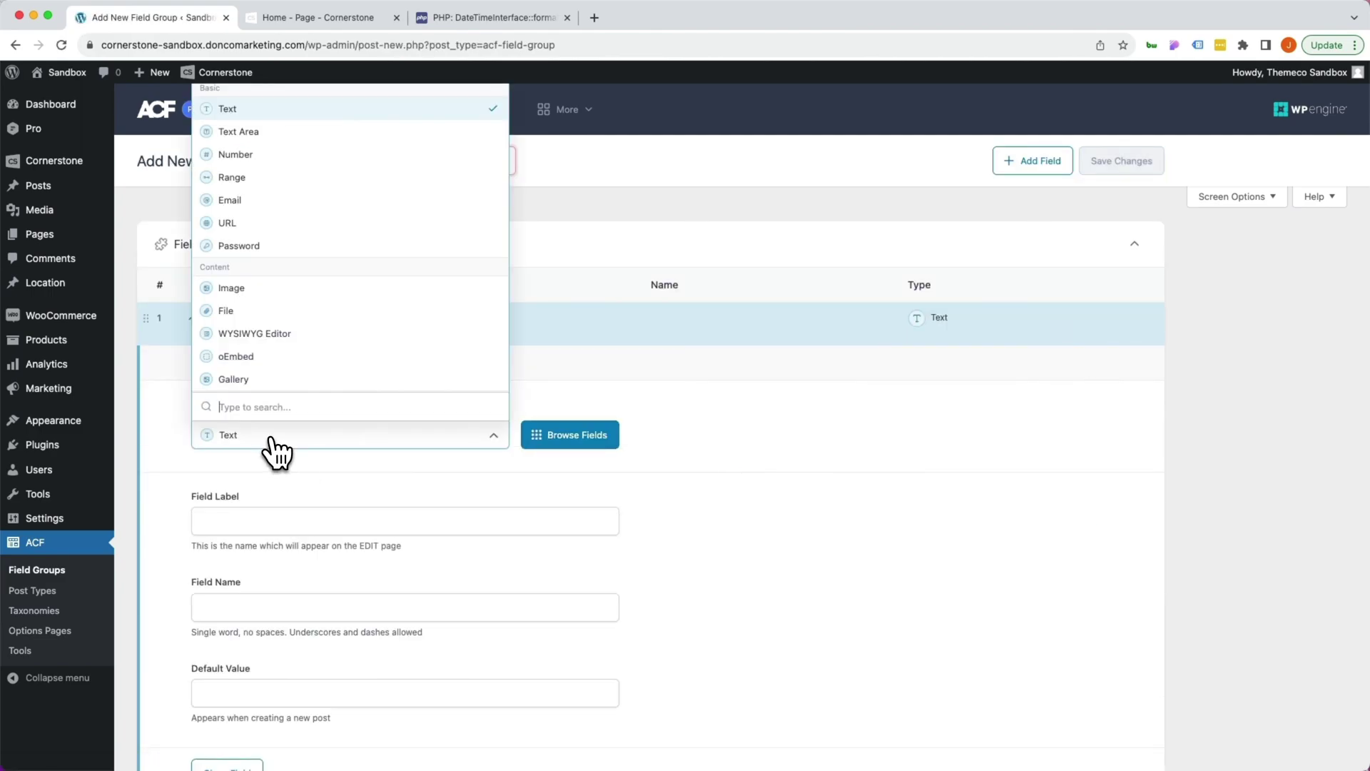
pyautogui.write('true')
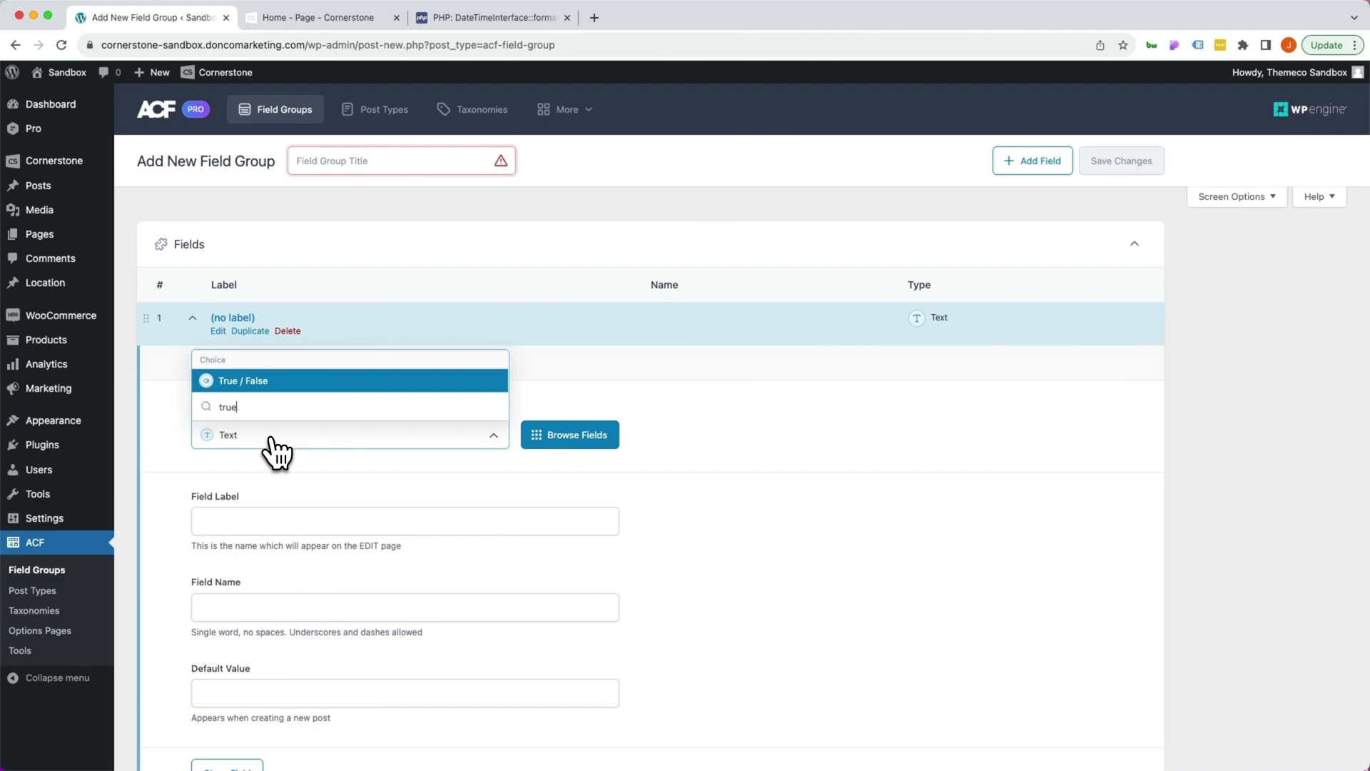
pyautogui.click(260, 382)
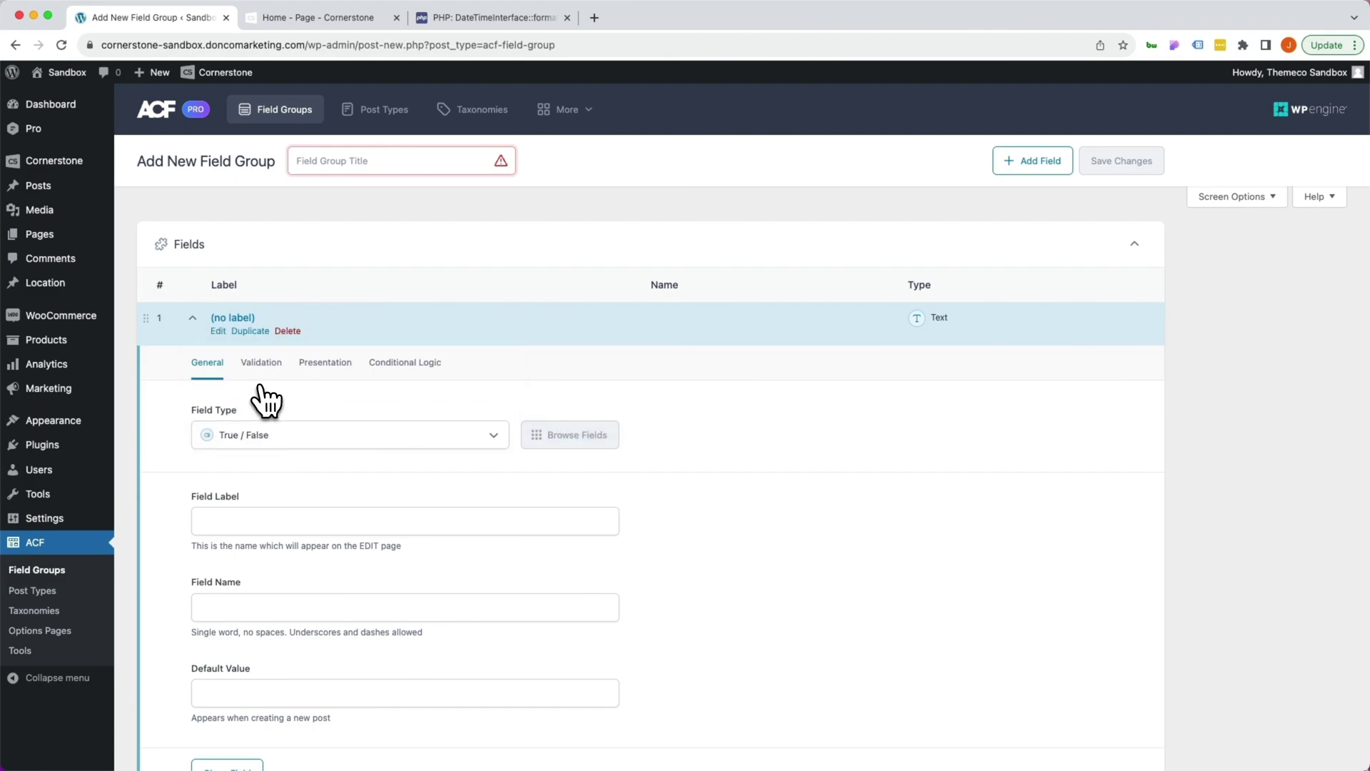
pyautogui.click(238, 523)
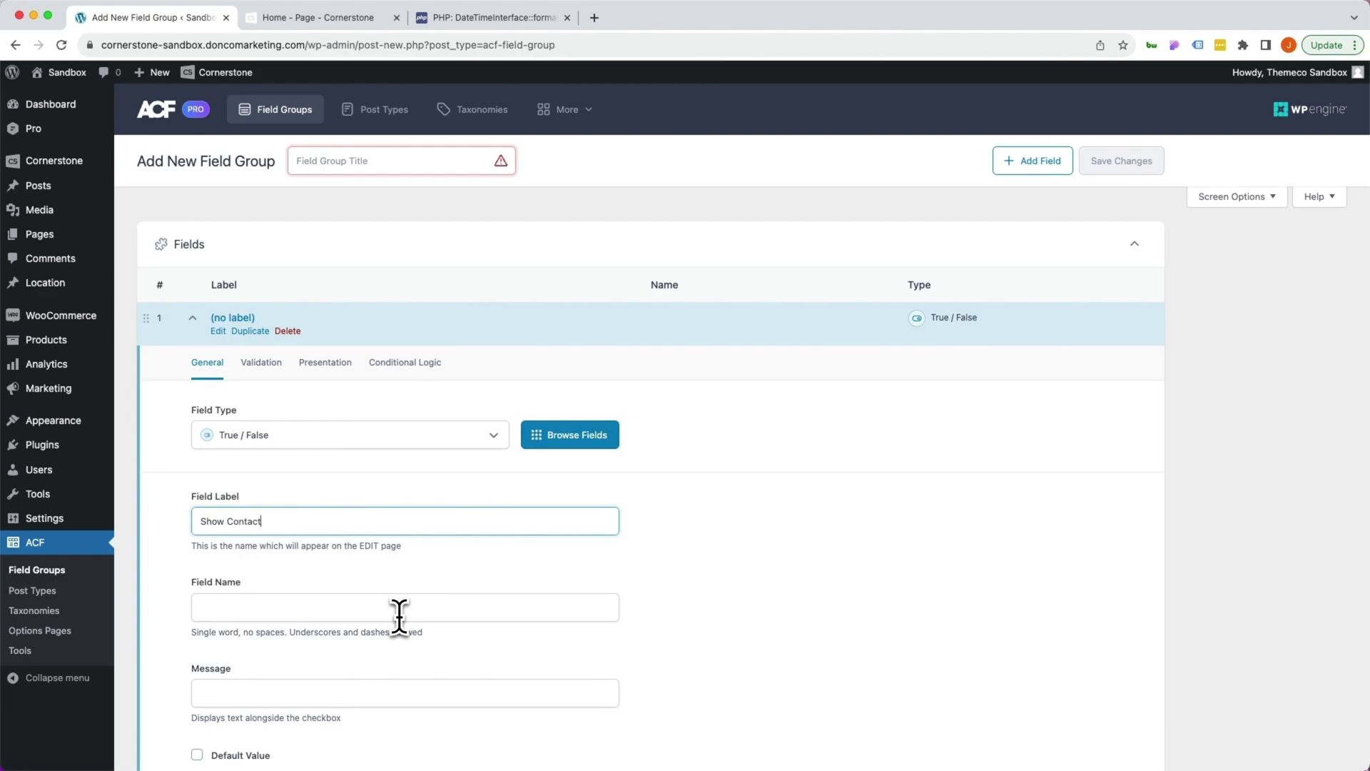
pyautogui.write('Show Contact Info')
pyautogui.press('Tab')
pyautogui.scroll(-1, 398, 628)
pyautogui.moveTo(296, 566); pyautogui.dragTo(184, 565)
pyautogui.scroll(-2, 199, 665)
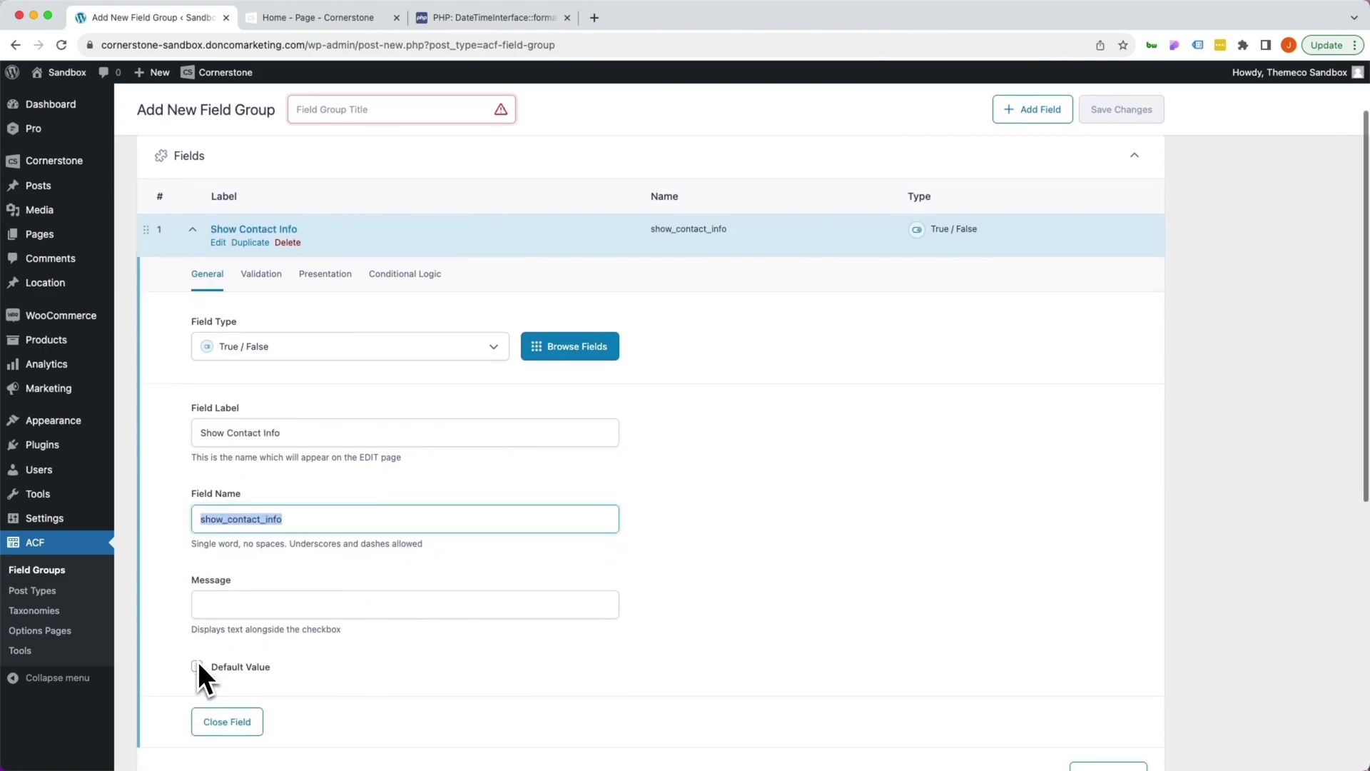
# - Enable Stylized UI for the field and set its On and Off labels
pyautogui.click(319, 271)
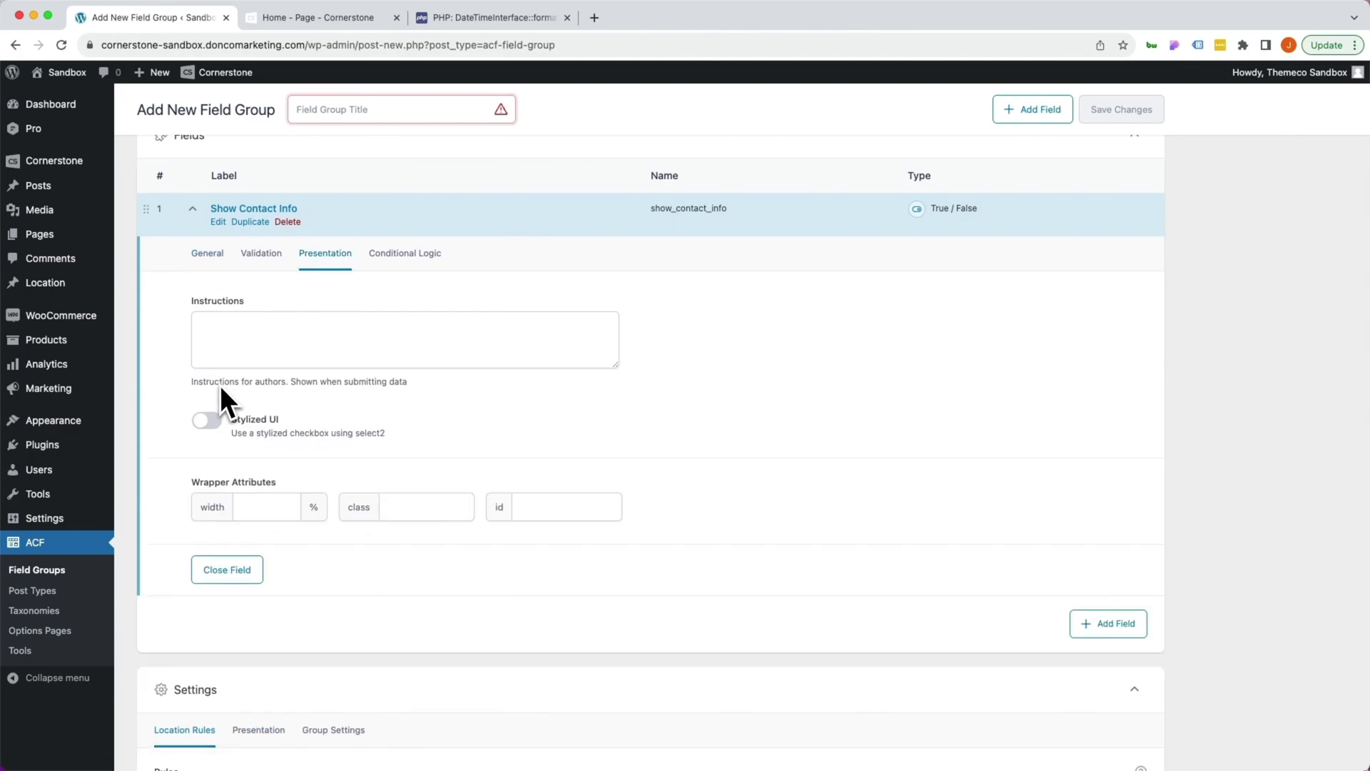
pyautogui.click(207, 421)
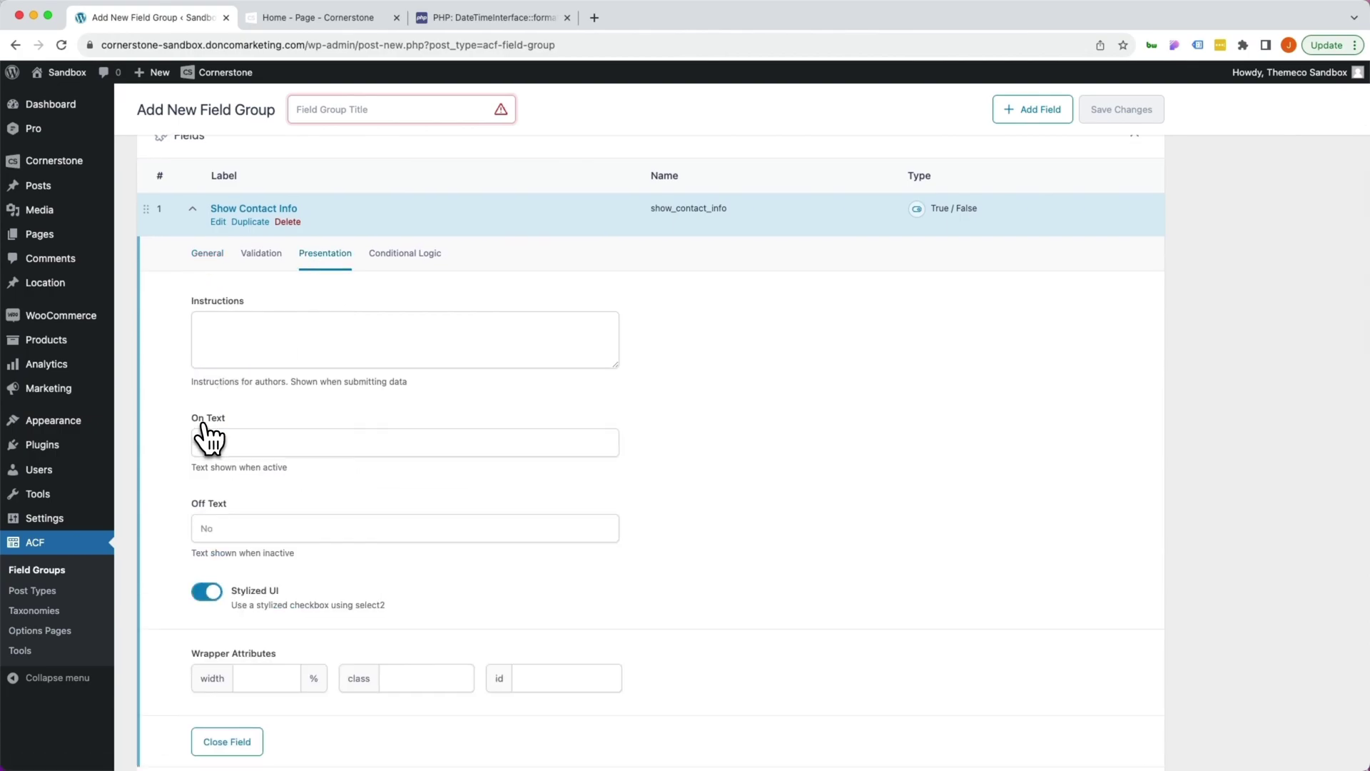
pyautogui.click(215, 442)
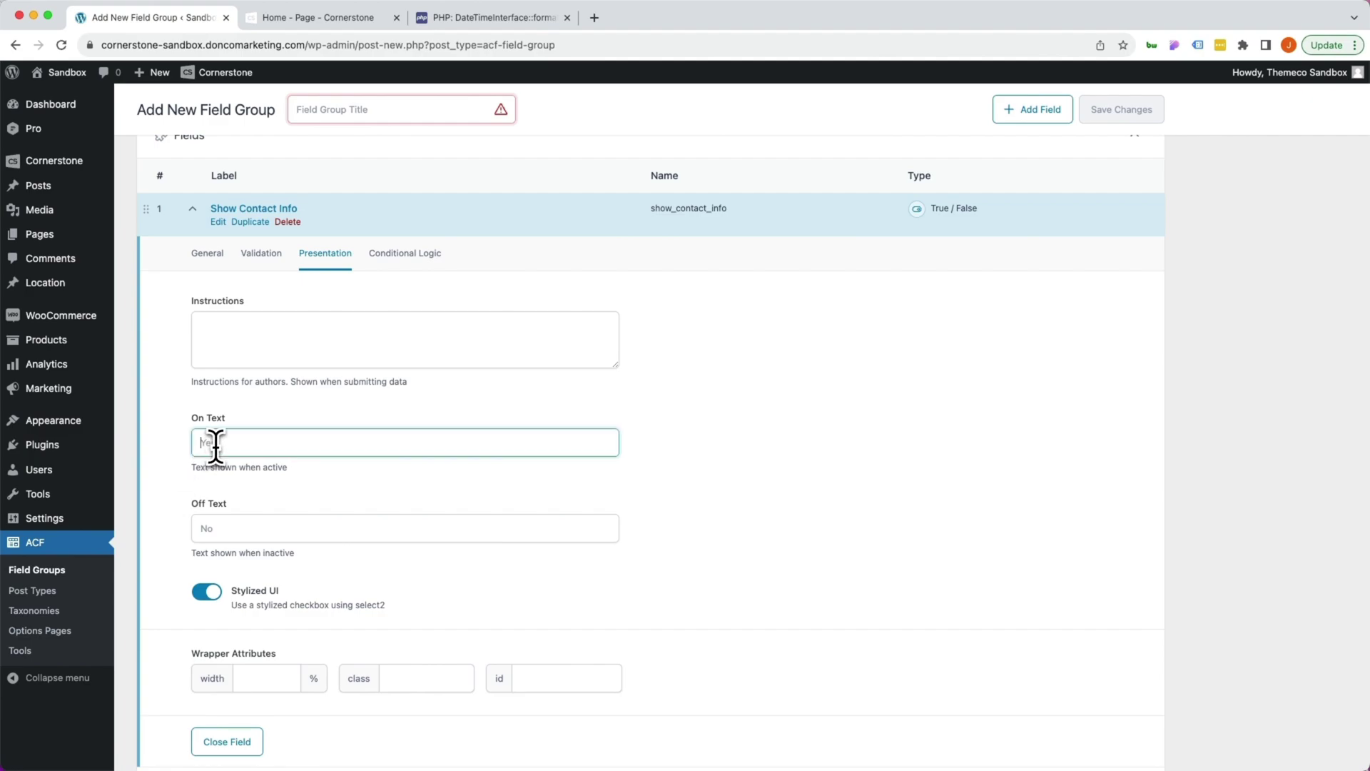
pyautogui.click(230, 528)
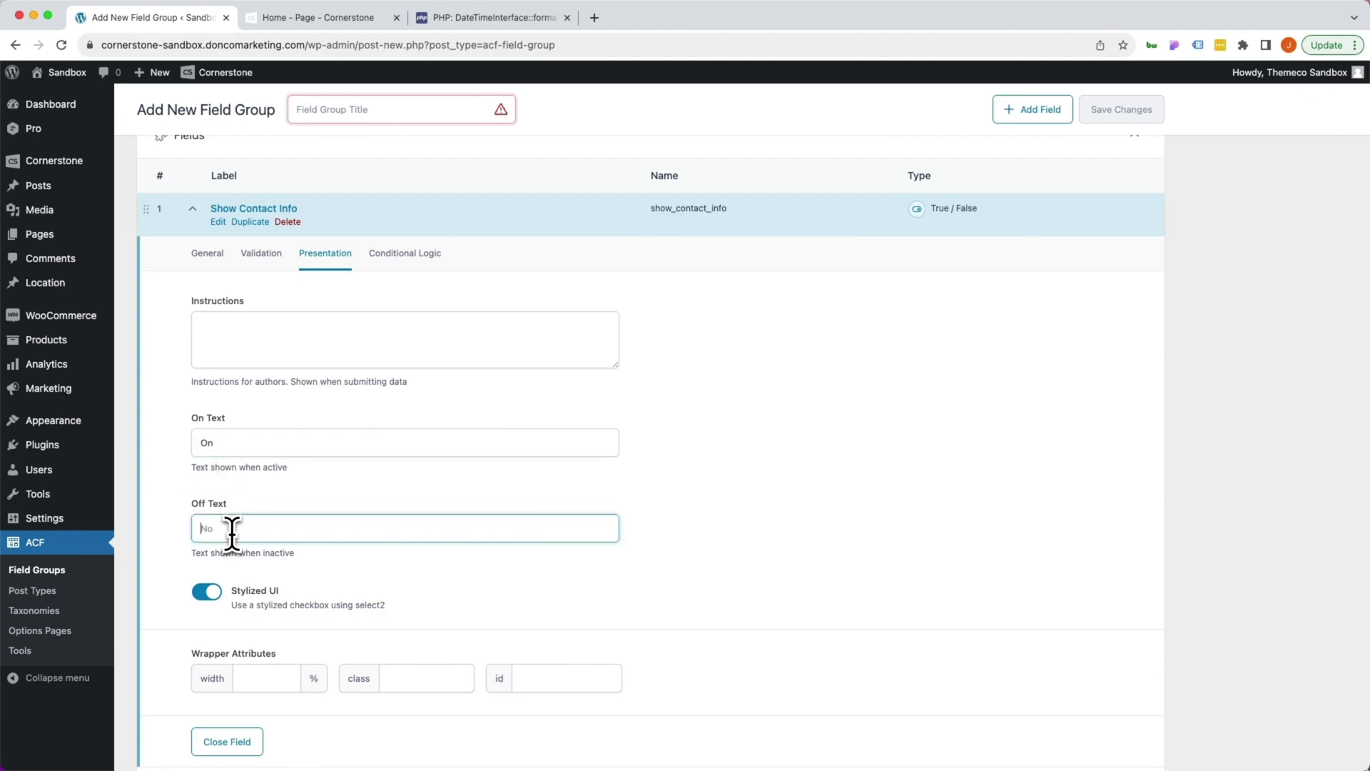
pyautogui.scroll(2, 391, 283)
# - Title the group 'Location', set rule Post Type = Location, and save changes
pyautogui.click(344, 121)
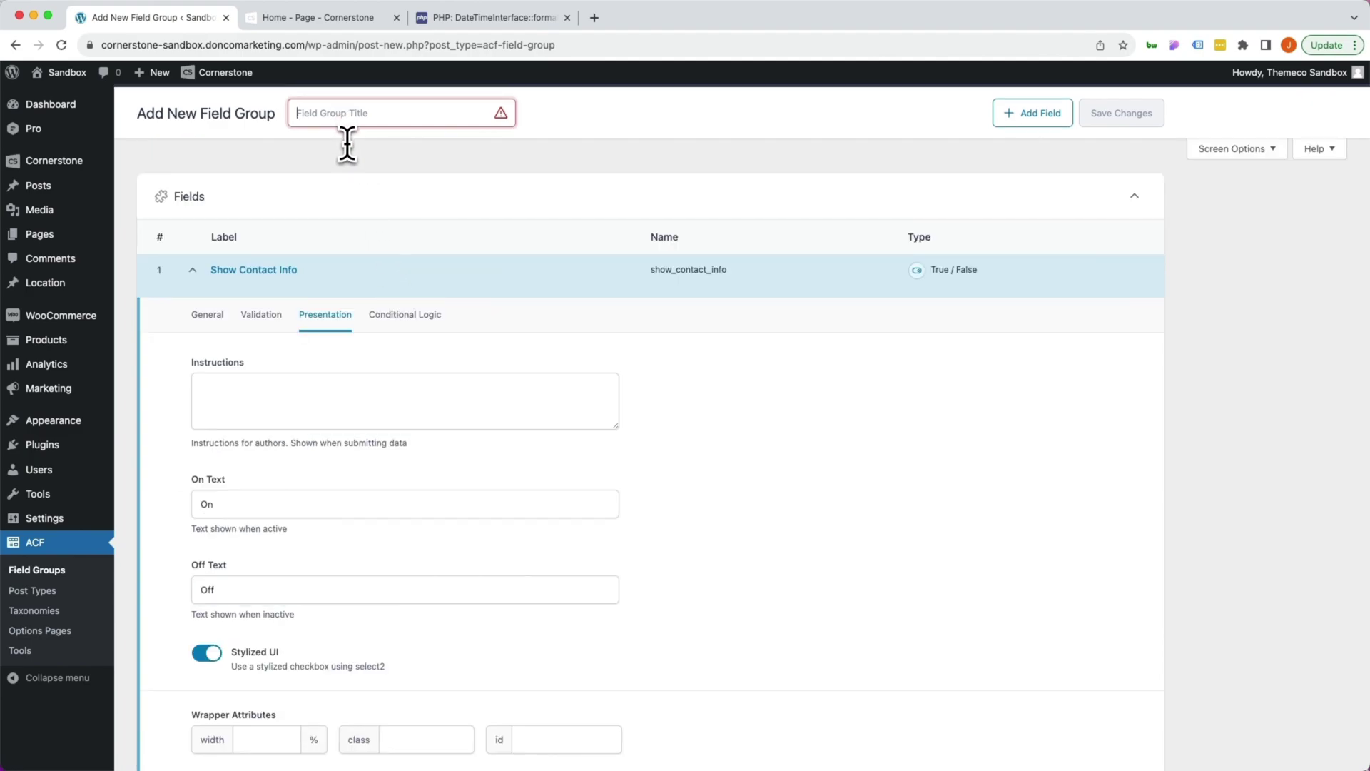
pyautogui.write('Location')
pyautogui.scroll(-5, 385, 197)
pyautogui.scroll(-5, 385, 194)
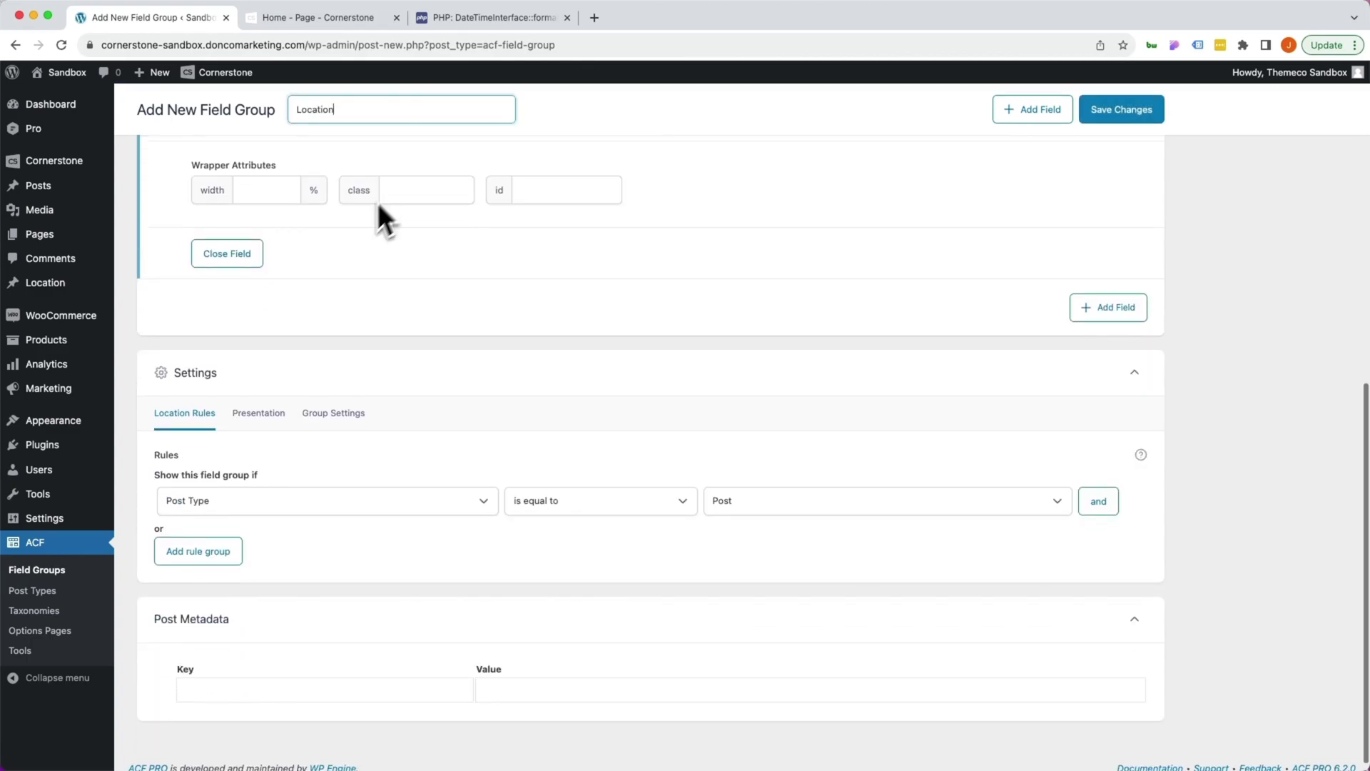
pyautogui.click(275, 508)
pyautogui.click(272, 502)
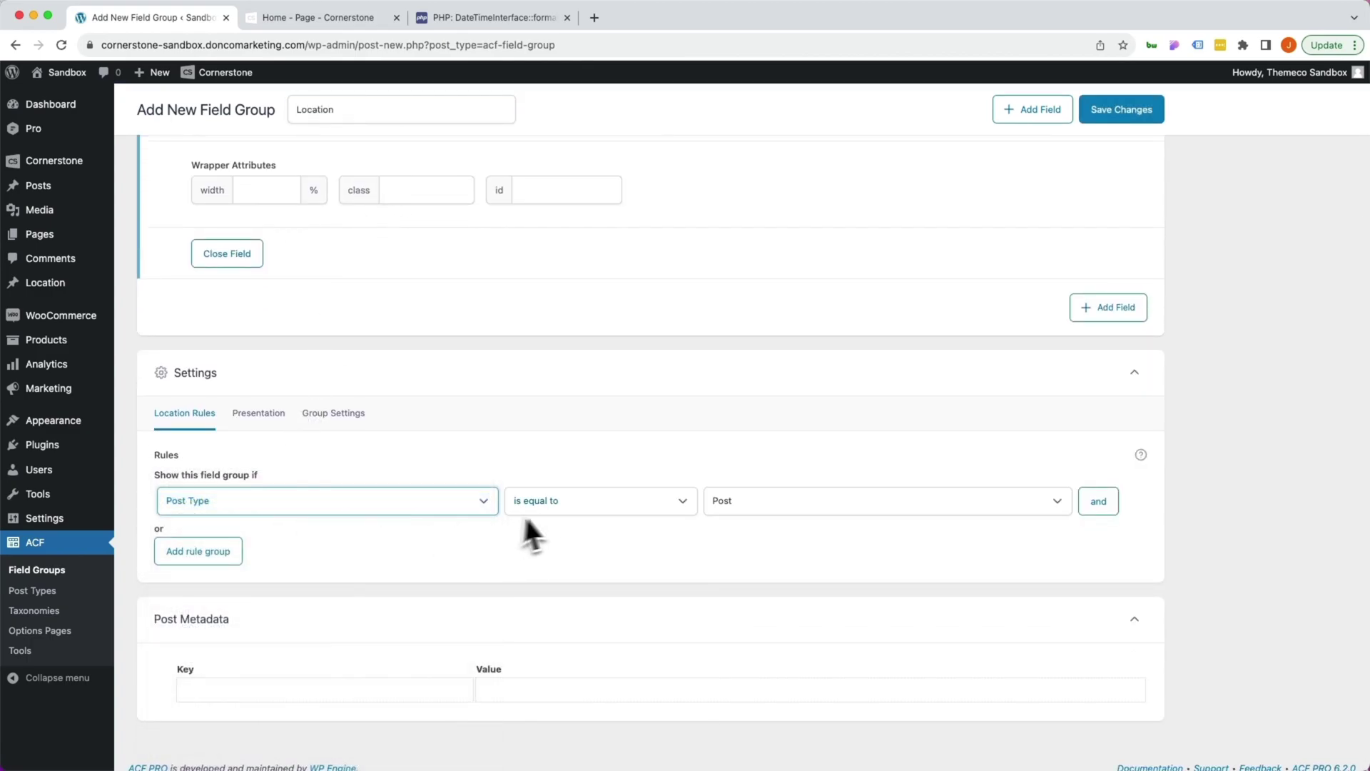
pyautogui.click(759, 506)
pyautogui.click(761, 534)
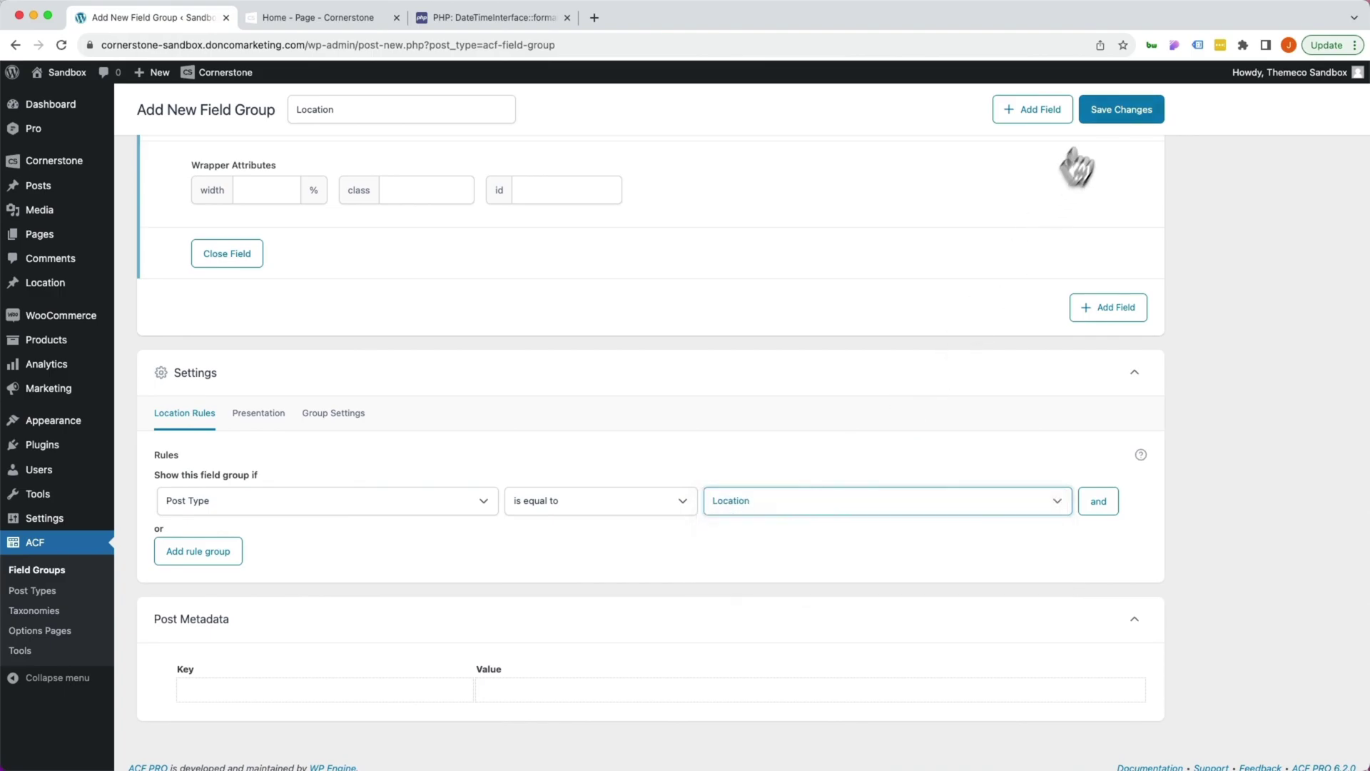
pyautogui.click(1110, 114)
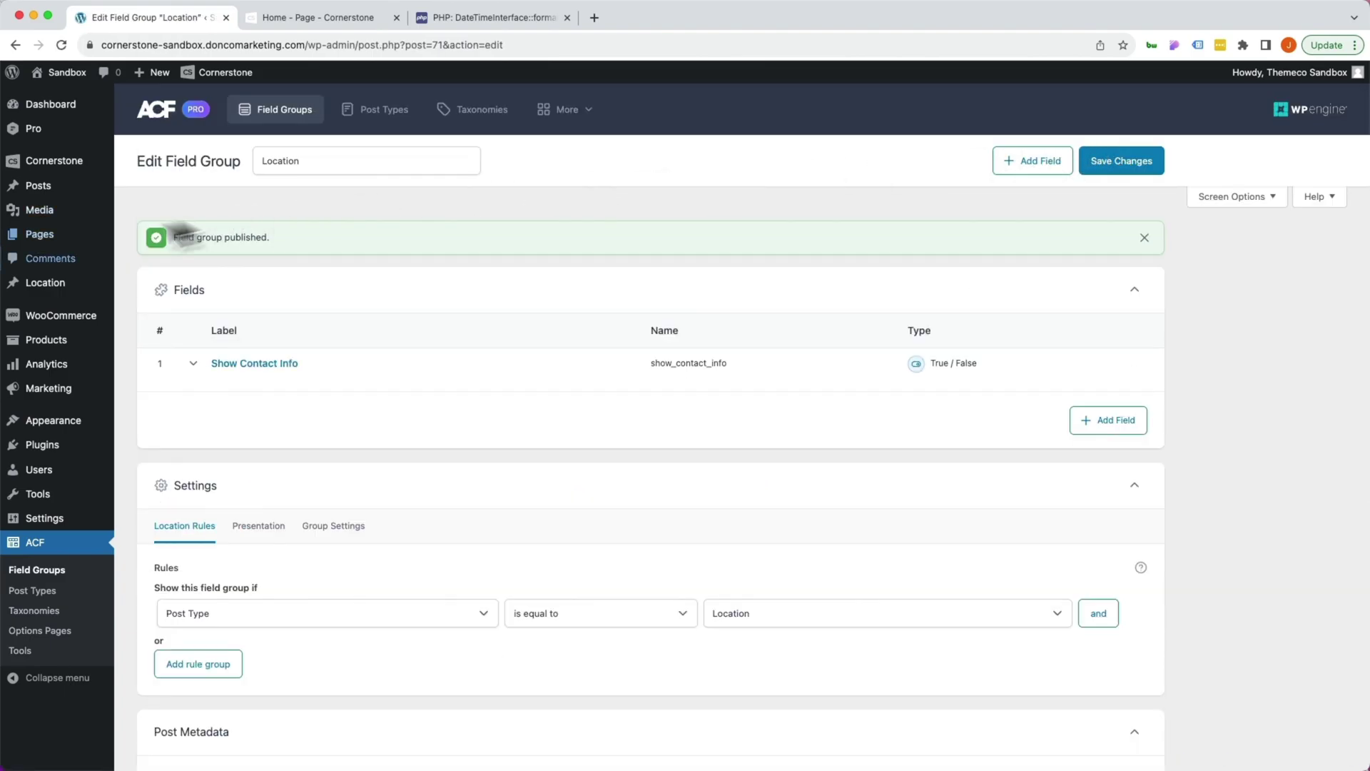
# - Create a new Location post titled 'Location A' with Show Contact Info on
pyautogui.moveTo(40, 280)
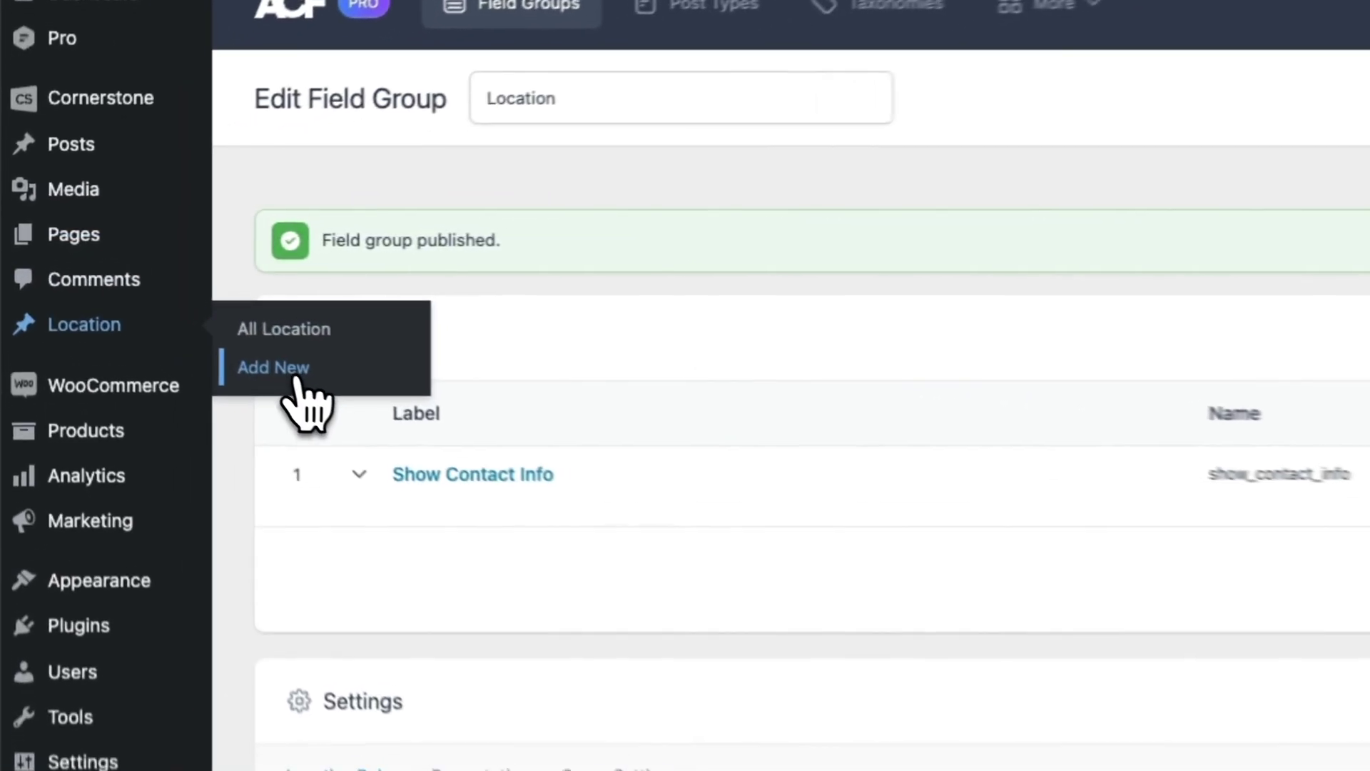
pyautogui.click(158, 307)
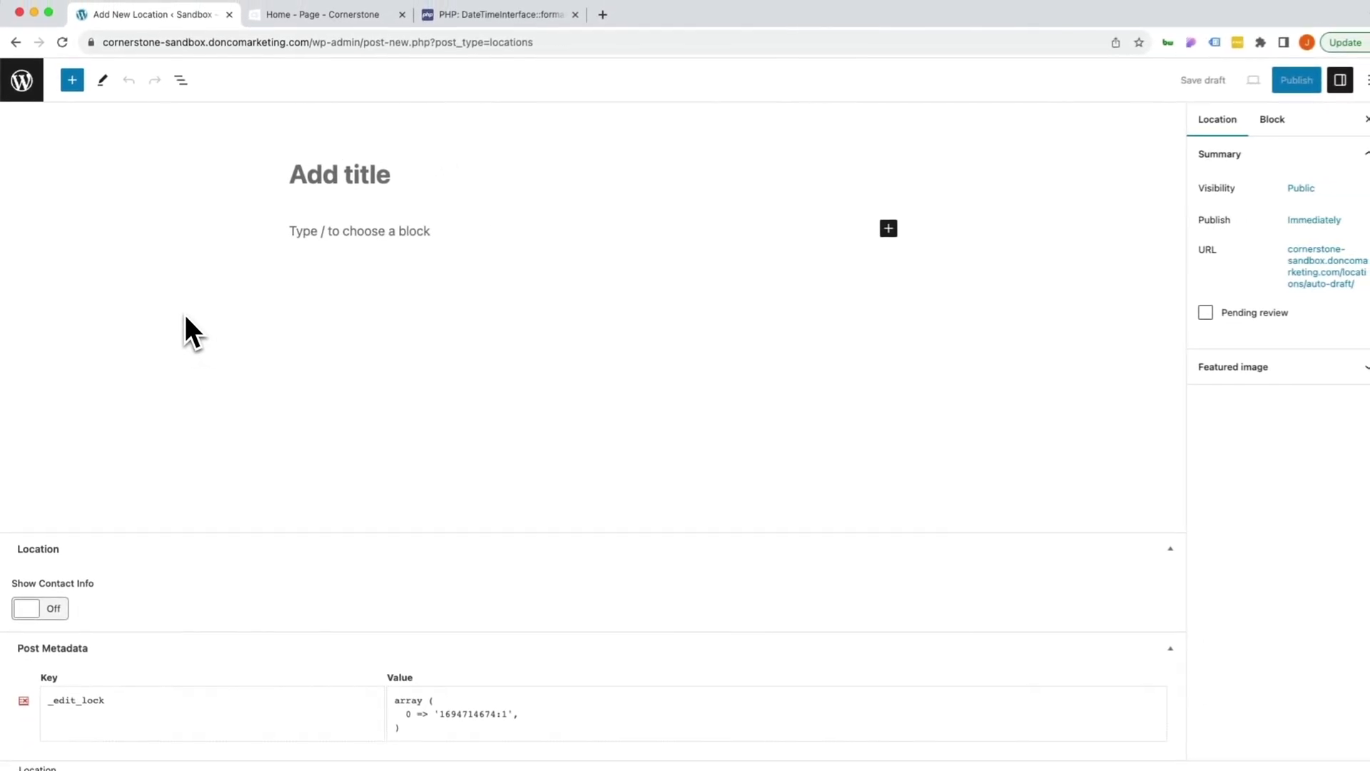
pyautogui.click(354, 160)
pyautogui.write('Location A')
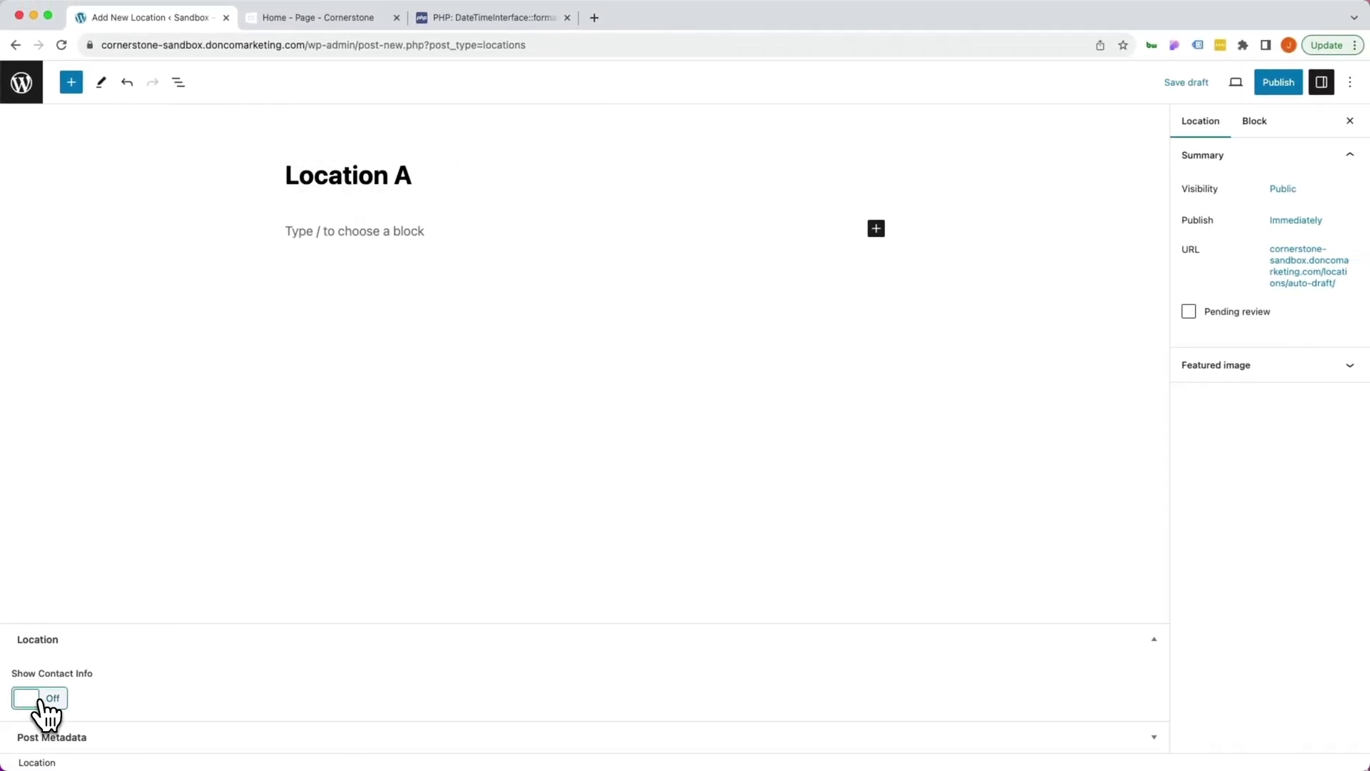
pyautogui.click(41, 702)
pyautogui.click(40, 701)
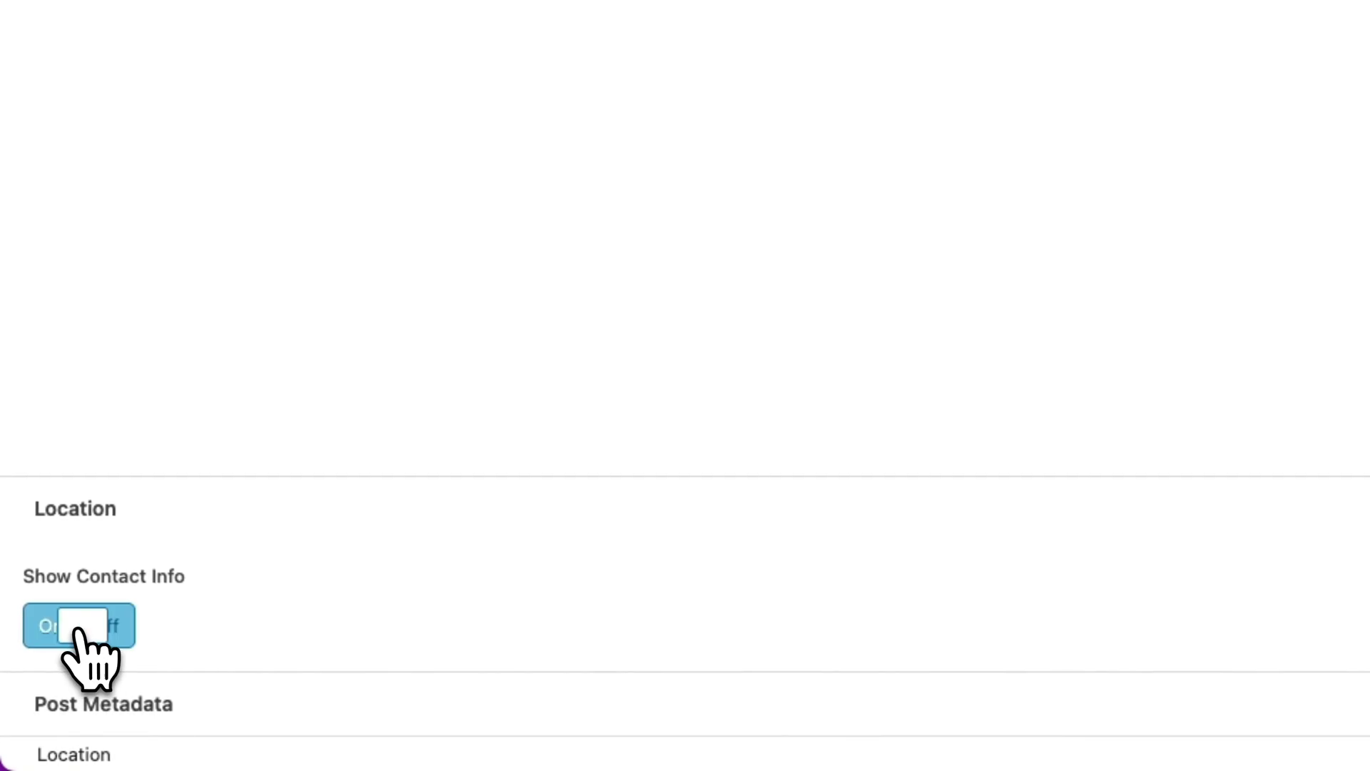
pyautogui.click(79, 630)
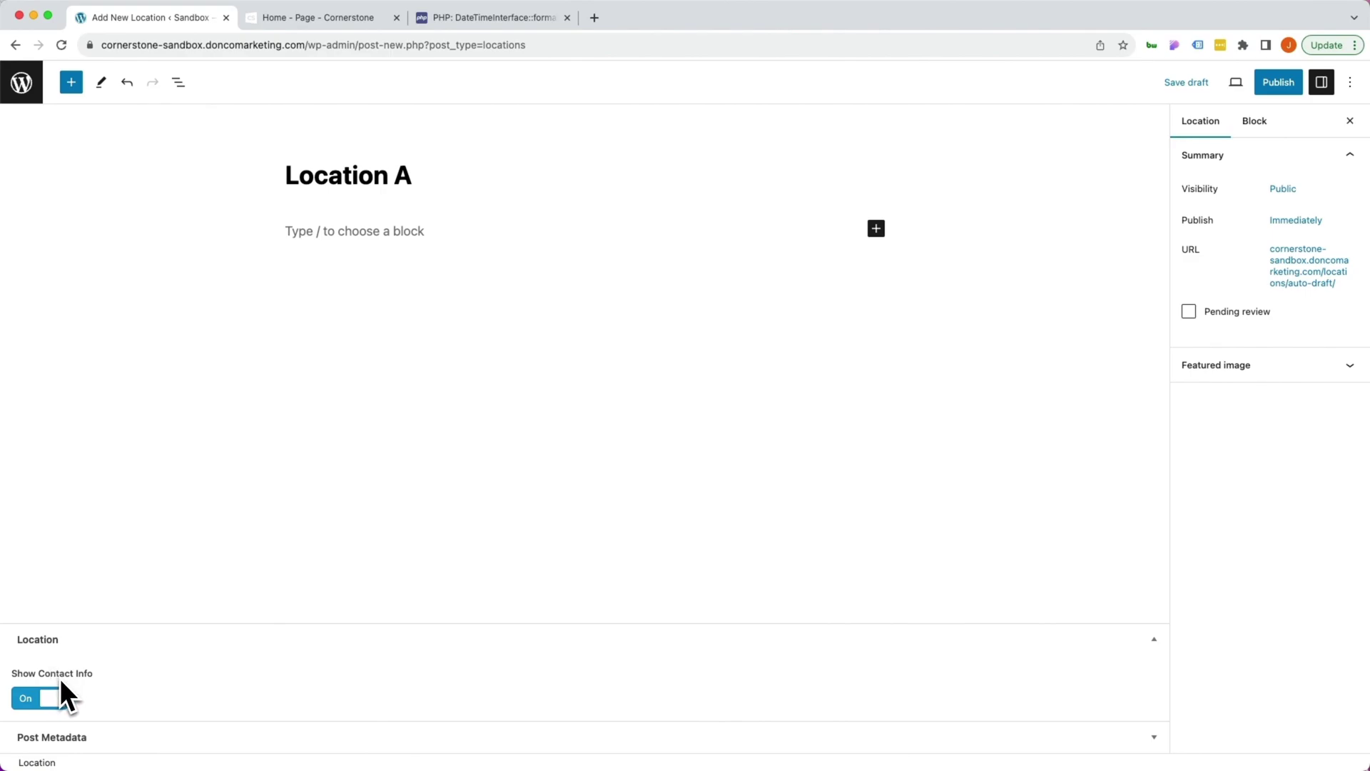
# - Publish Location A and check its metadata shows show_contact_info = 1
pyautogui.click(1279, 83)
pyautogui.click(1265, 84)
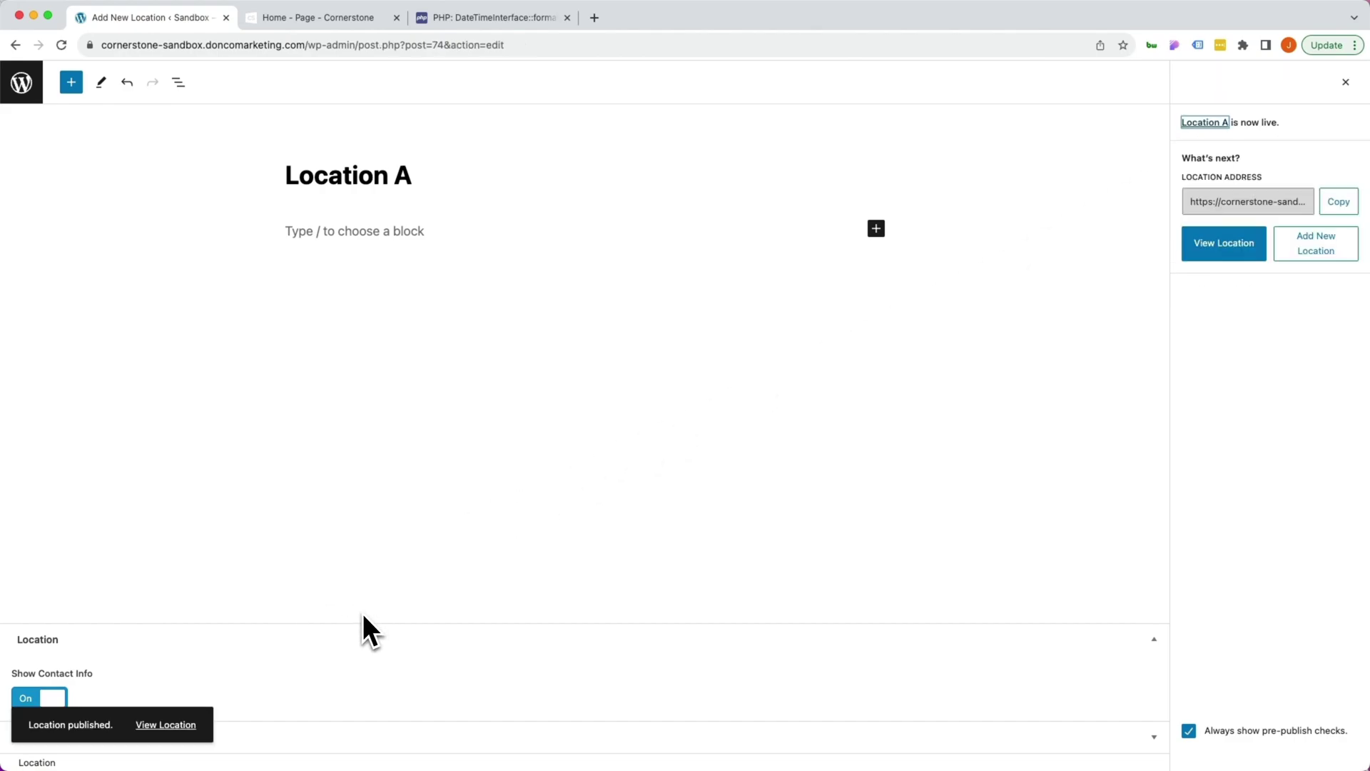
pyautogui.click(312, 734)
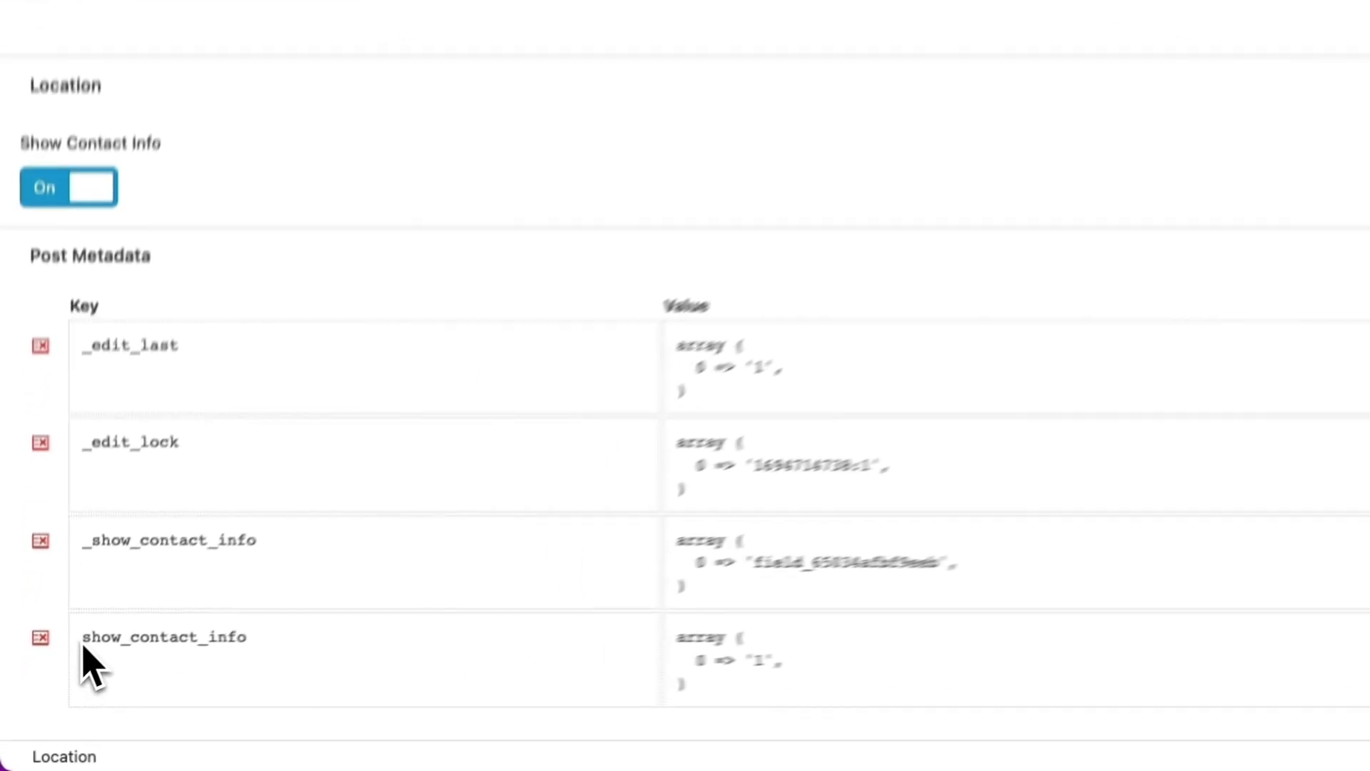
pyautogui.doubleClick(92, 694)
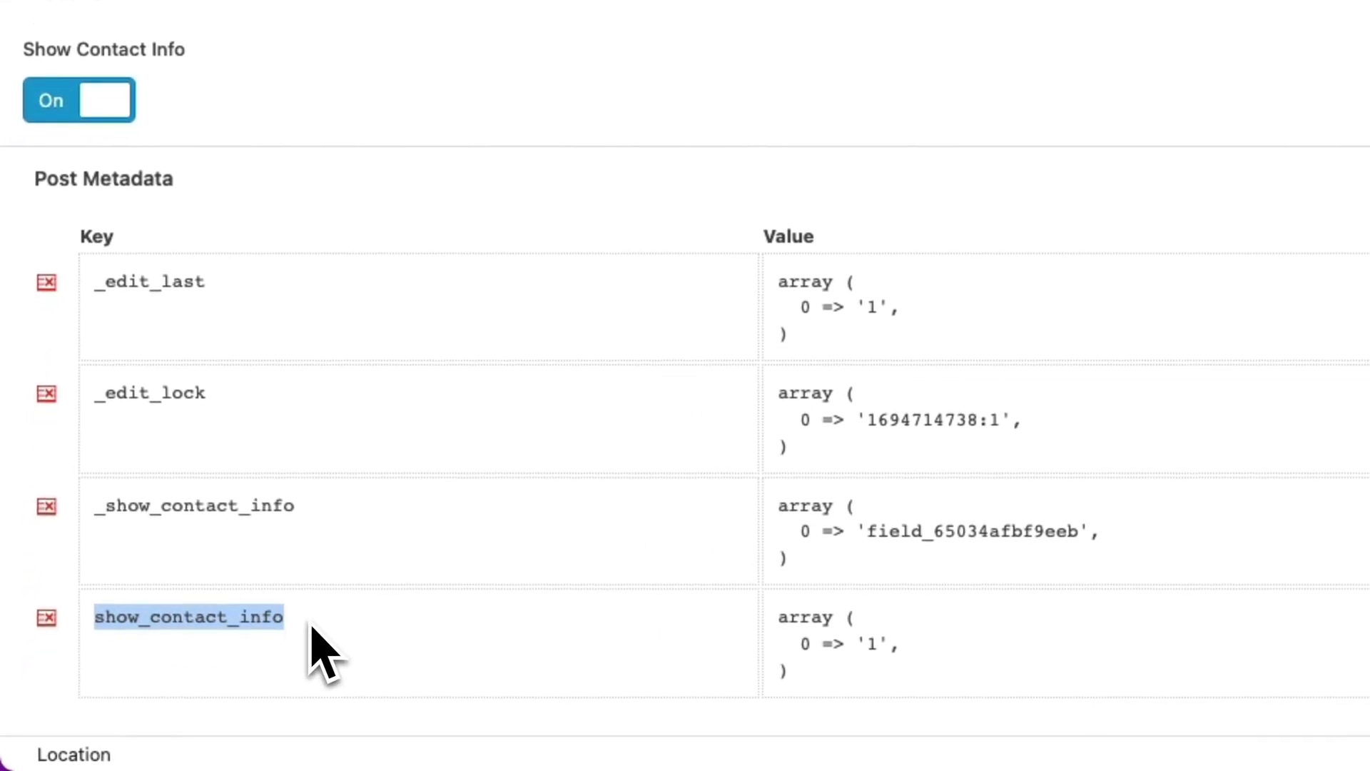
pyautogui.doubleClick(871, 644)
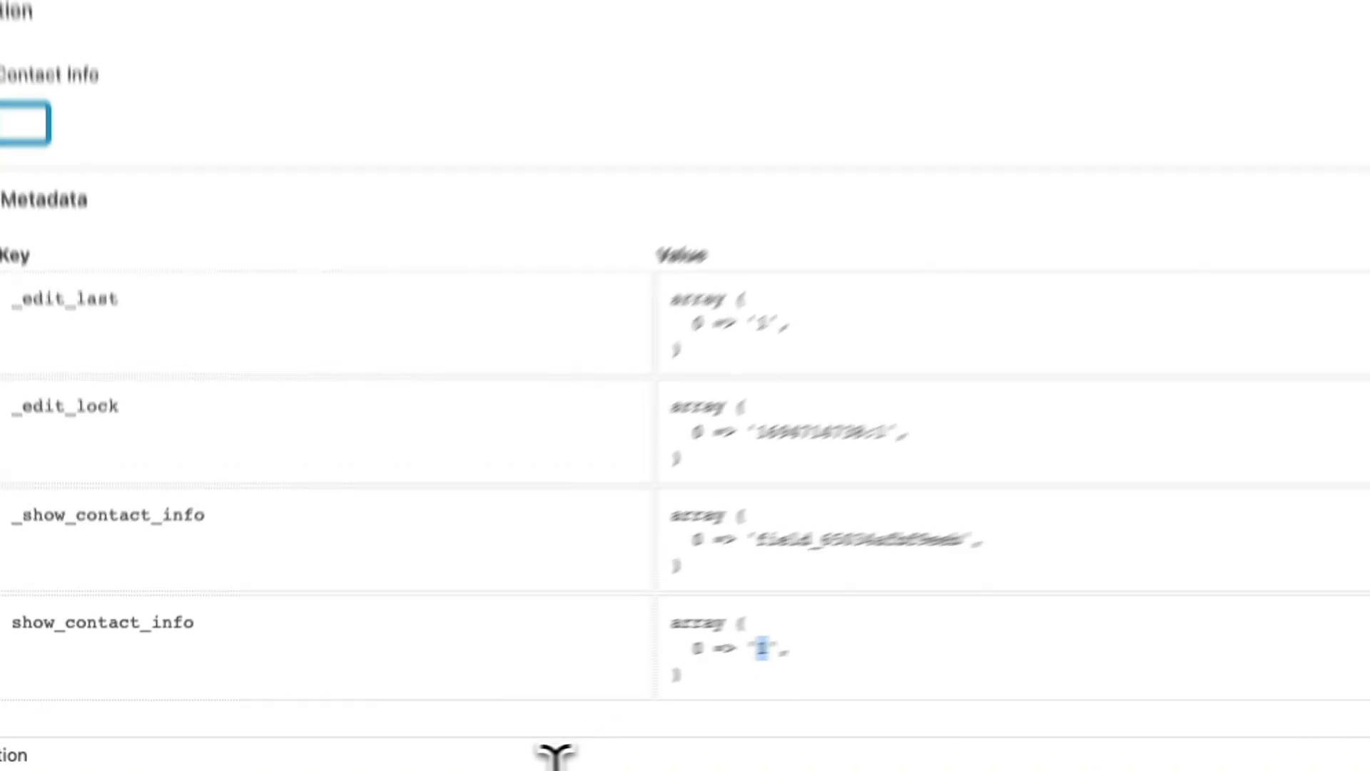
# - Update Location A with Show Contact Info off (stored 0), then turn it on and update again
pyautogui.click(28, 126)
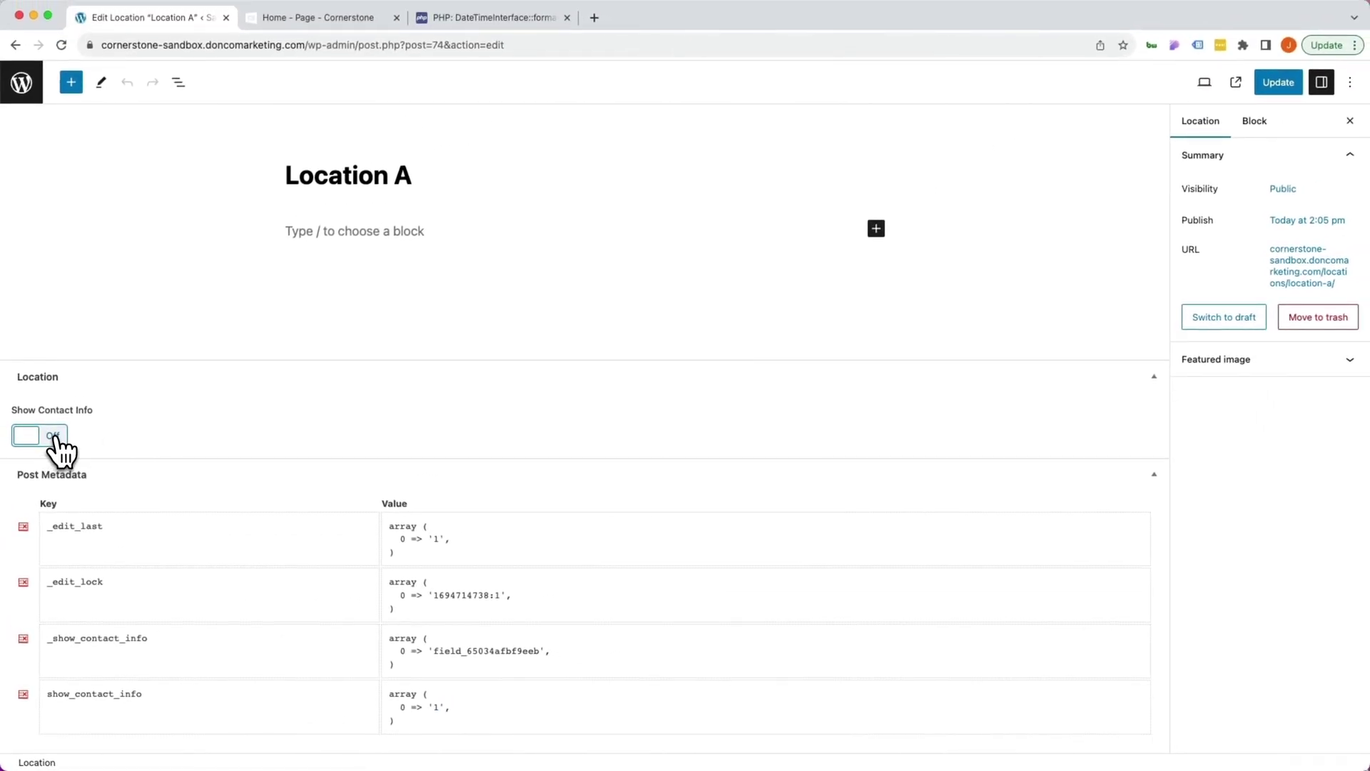
pyautogui.click(1278, 83)
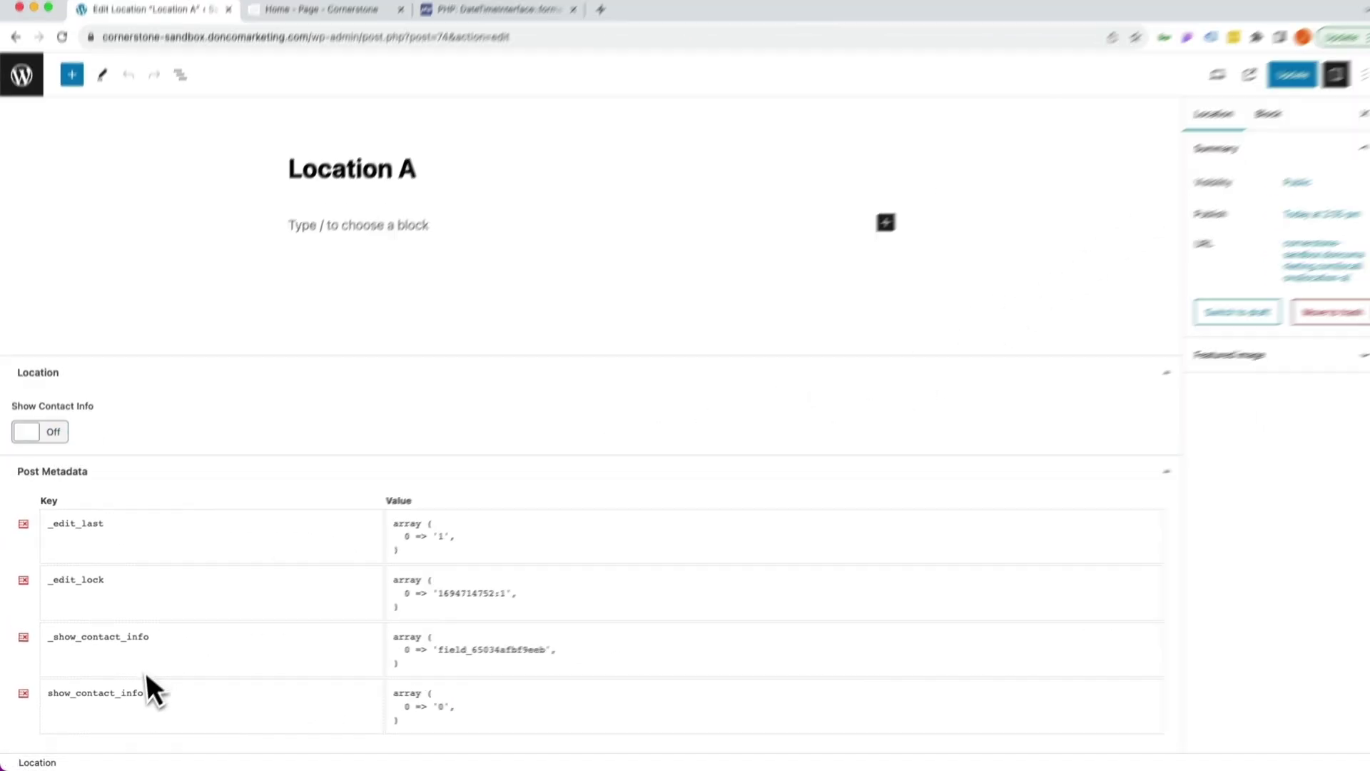
pyautogui.moveTo(144, 693); pyautogui.dragTo(47, 694)
pyautogui.click(431, 704)
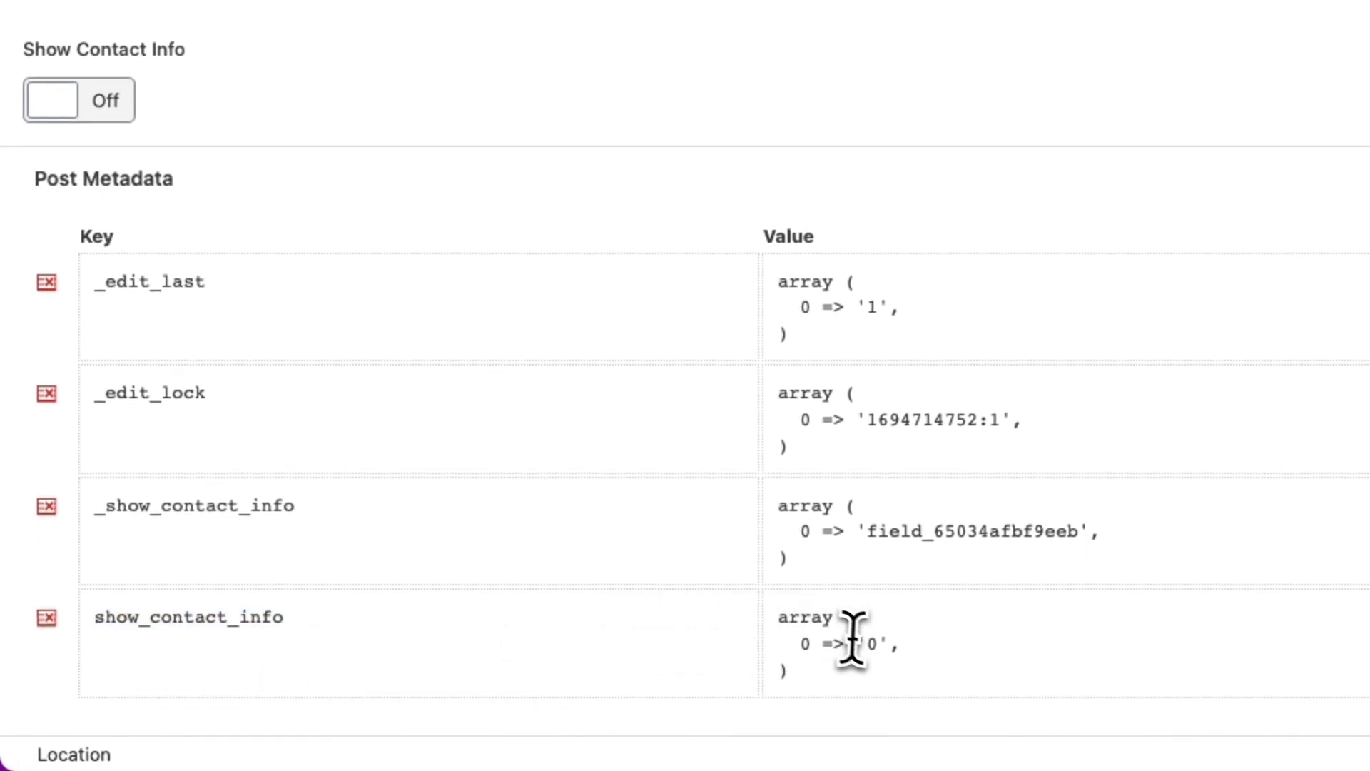
pyautogui.moveTo(854, 644); pyautogui.dragTo(901, 645)
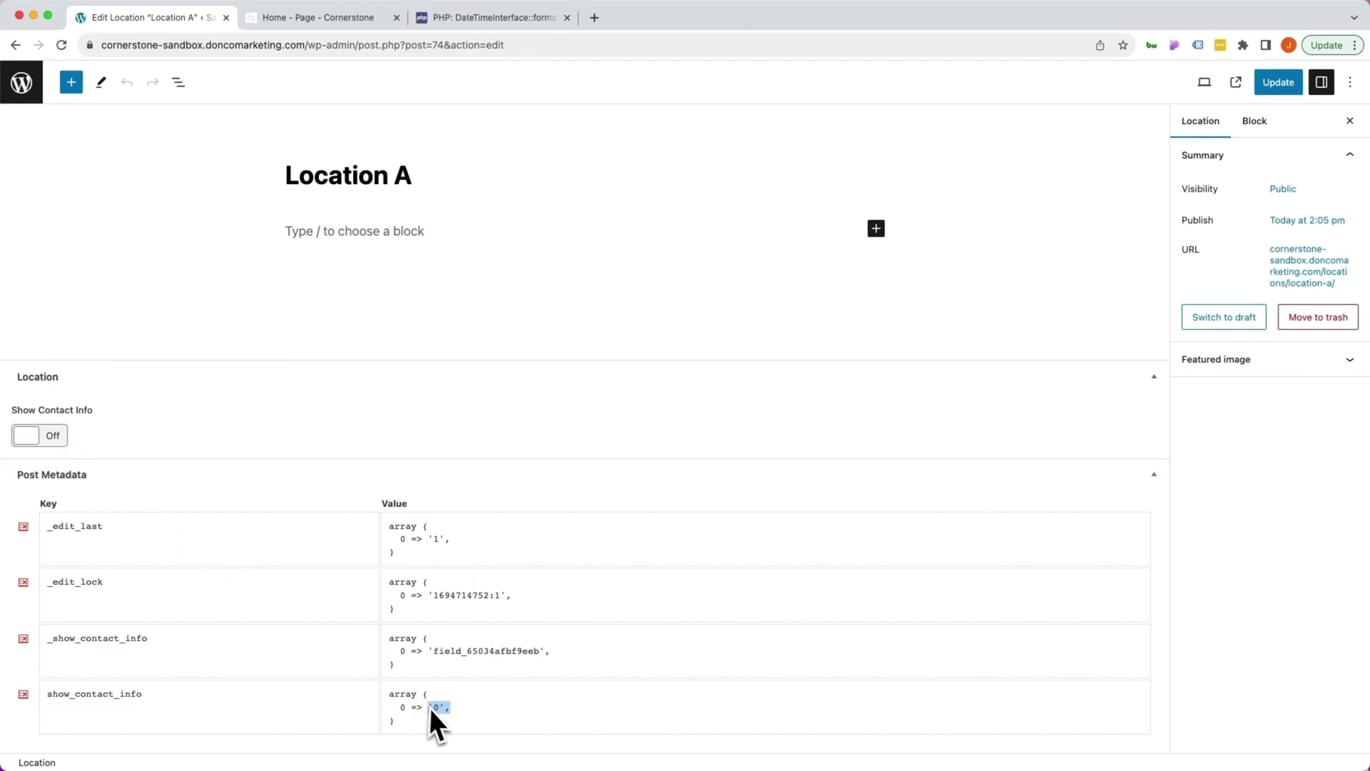
pyautogui.click(37, 437)
pyautogui.click(1278, 82)
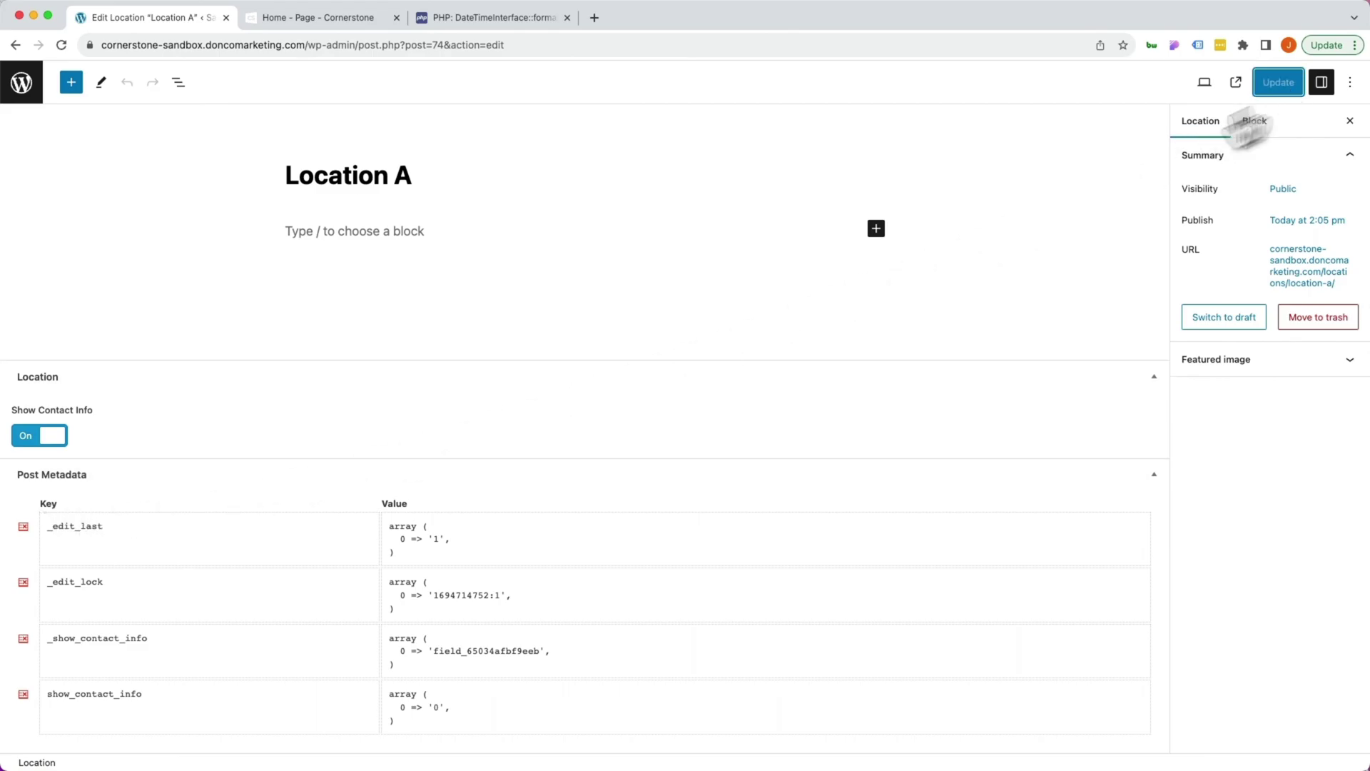
# - Create a new single layout named 'Location'
pyautogui.click(312, 27)
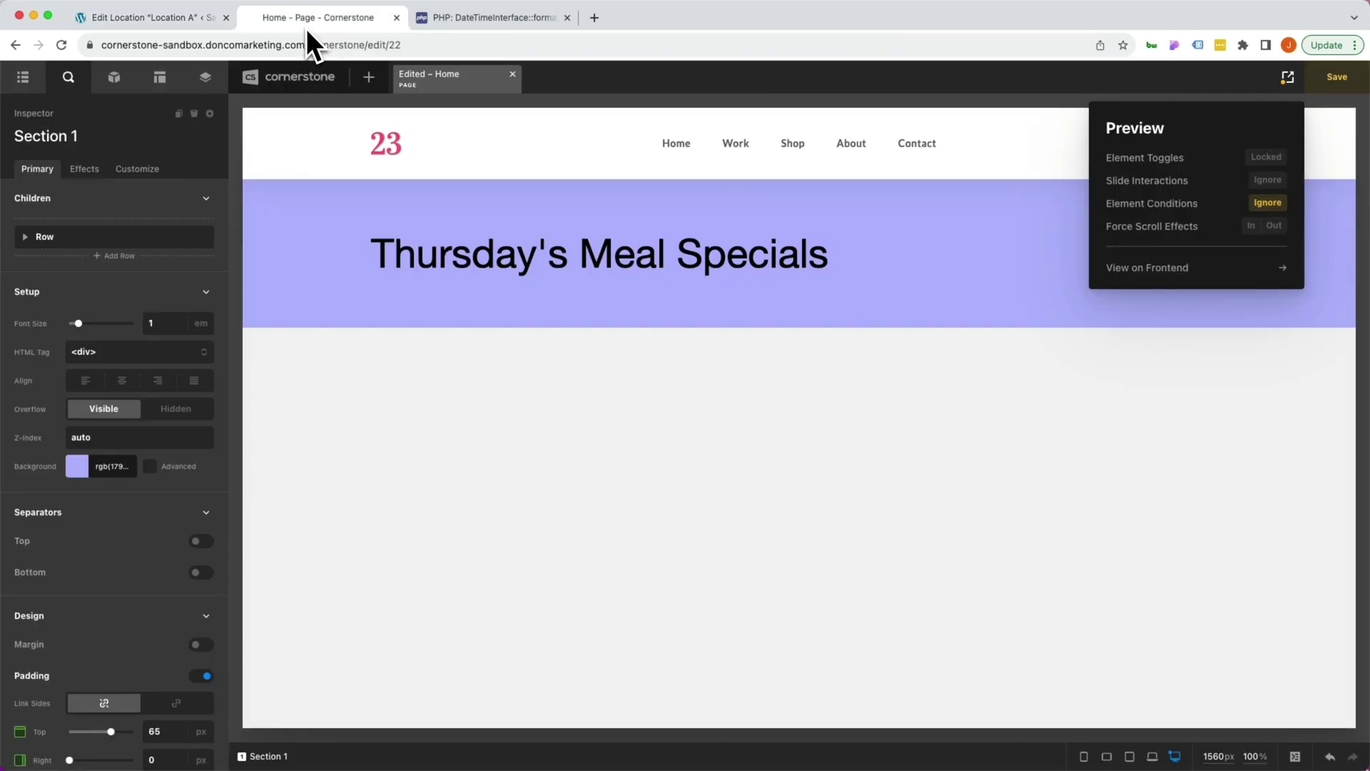
pyautogui.click(369, 77)
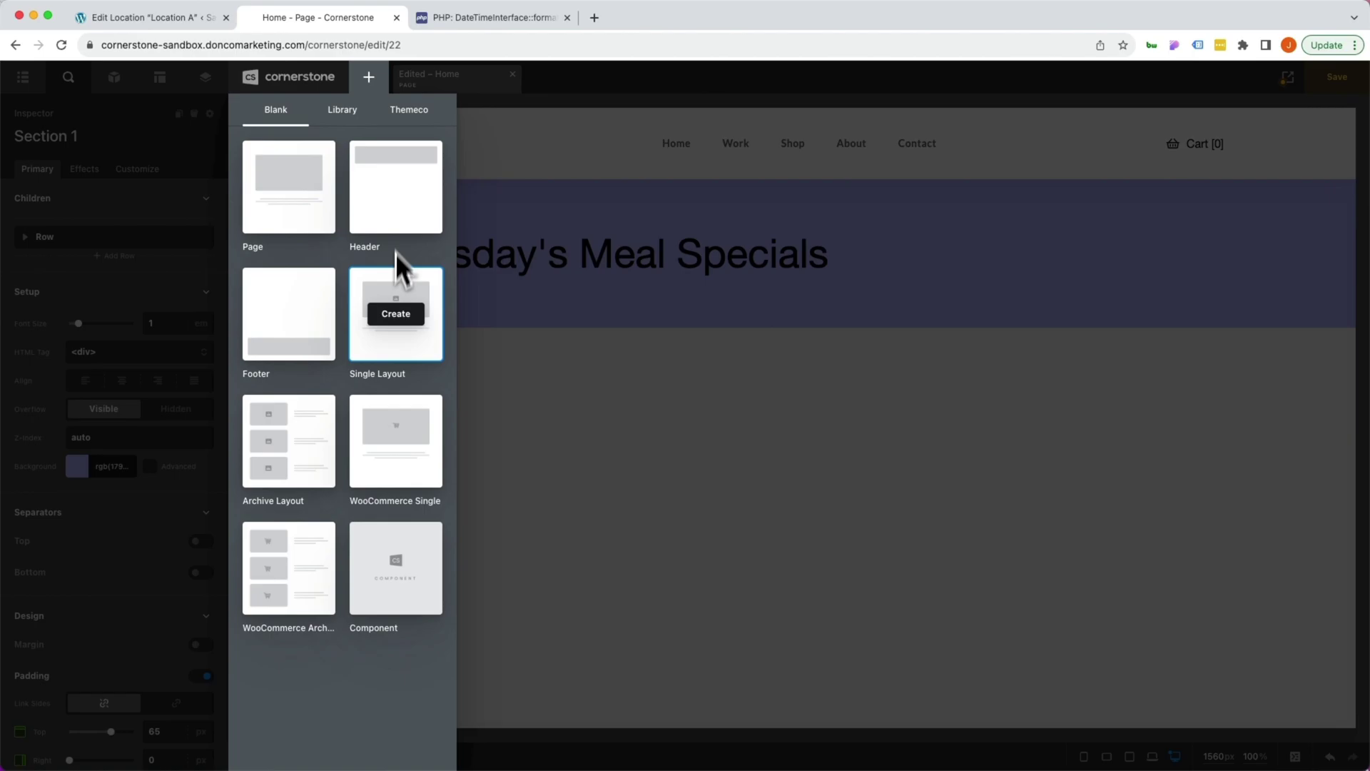
pyautogui.click(396, 314)
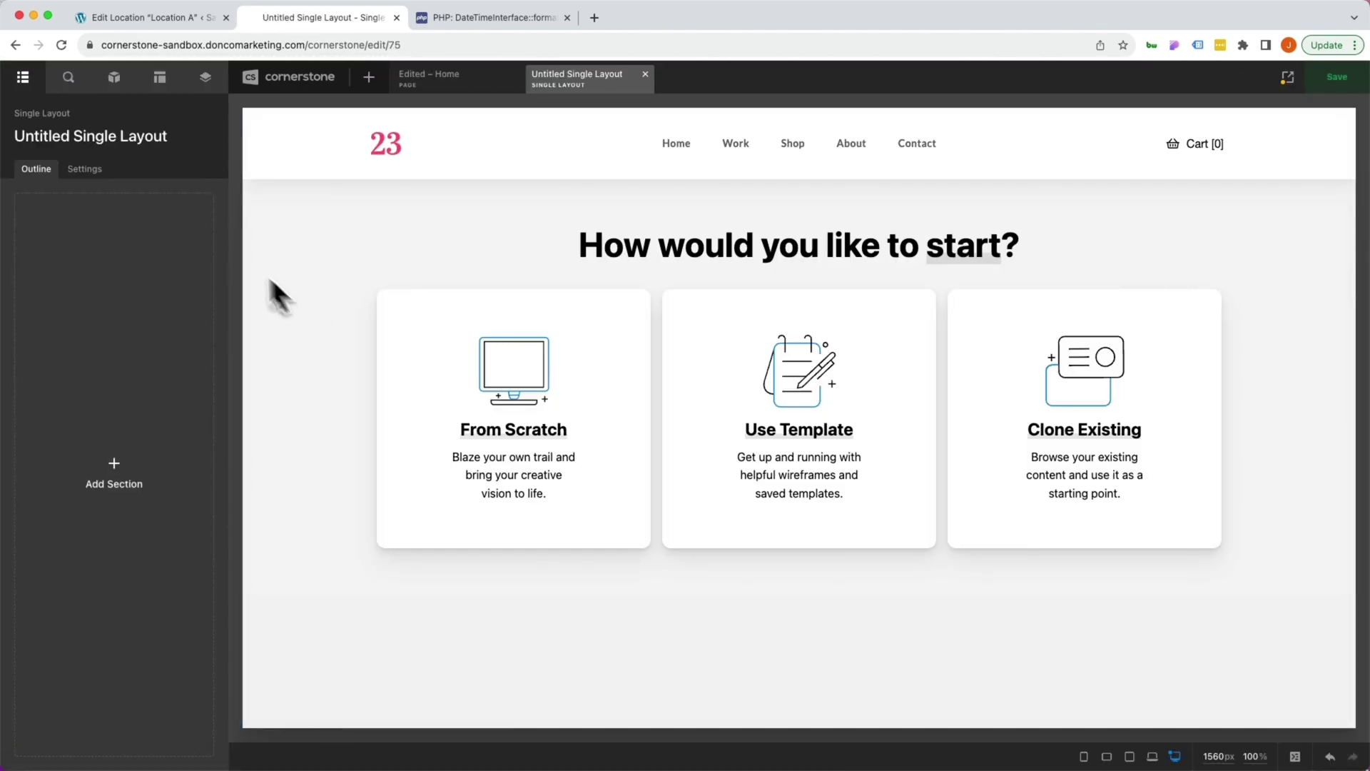
pyautogui.click(97, 139)
pyautogui.write('Location')
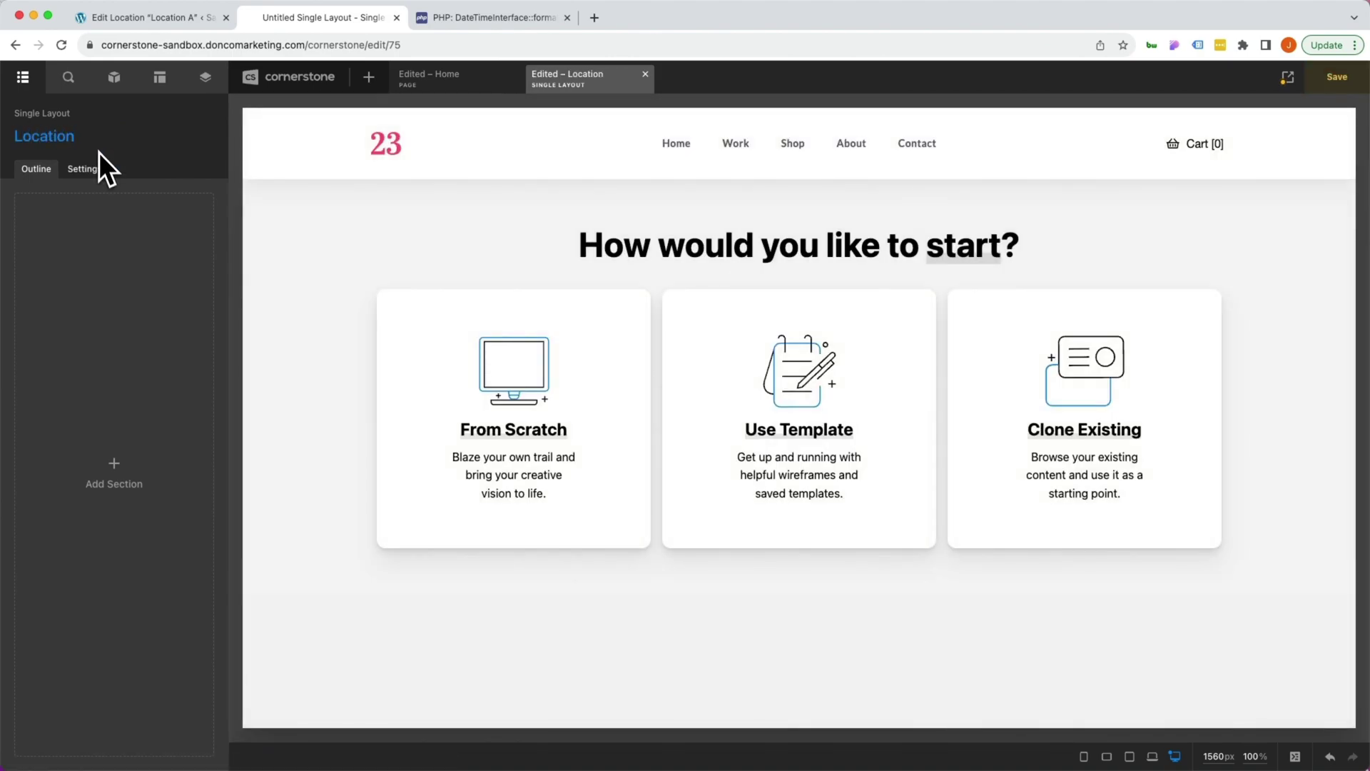
# - Add a 'Post Type is Location' condition, save the layout, and start from scratch
pyautogui.click(98, 167)
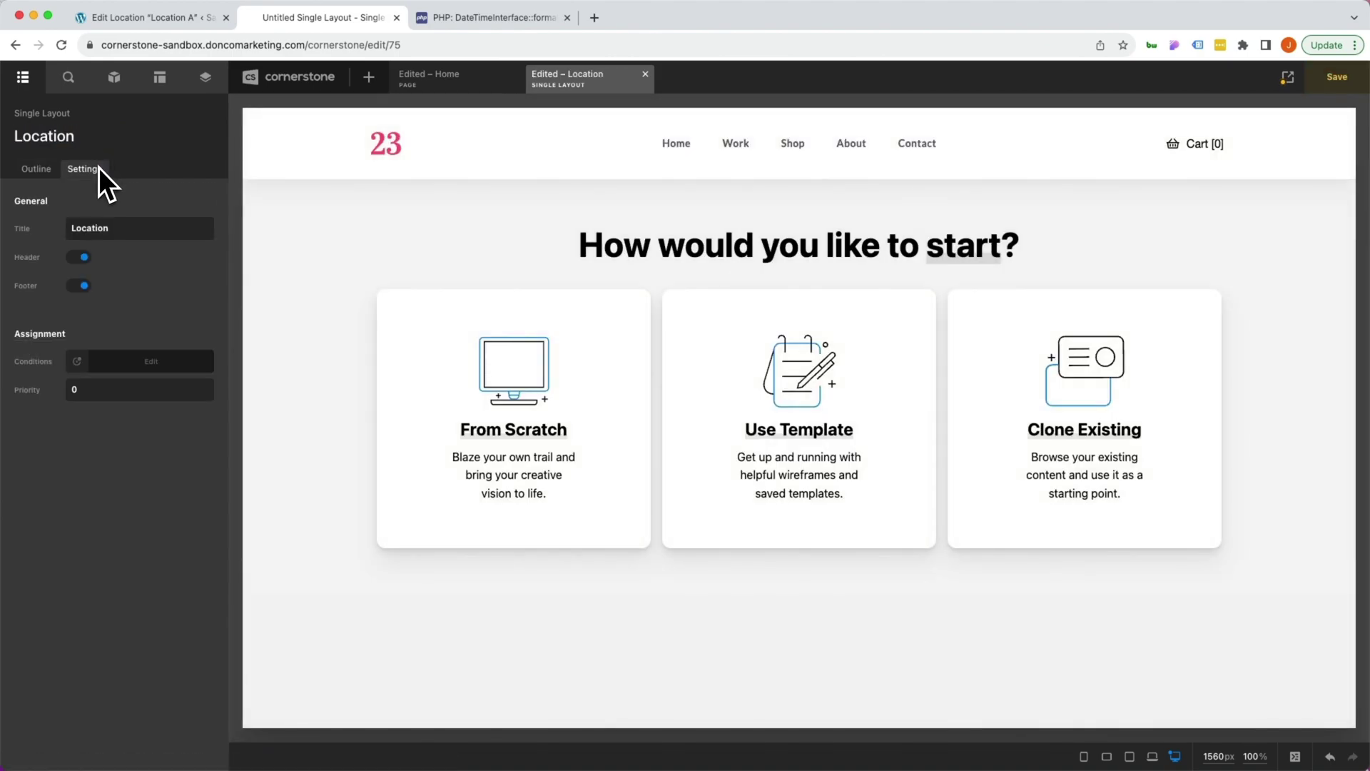
pyautogui.click(107, 360)
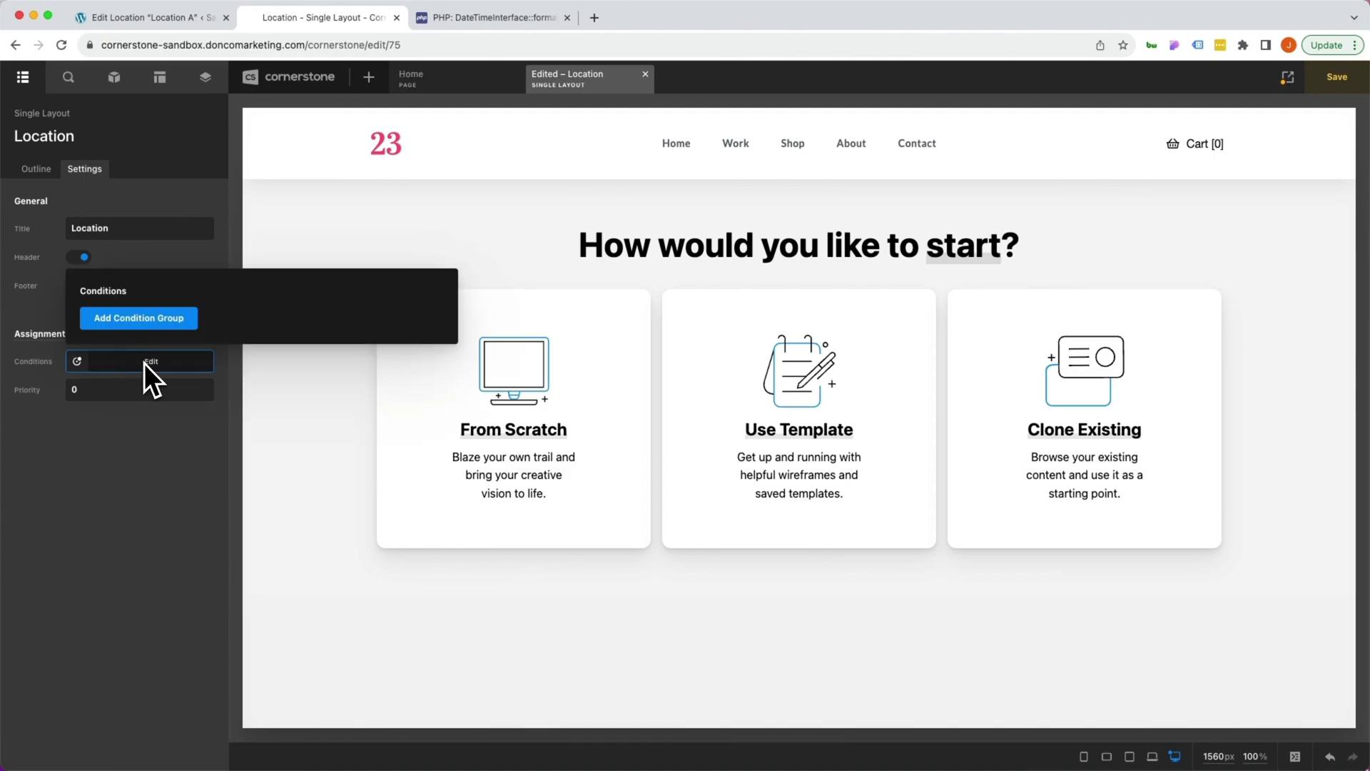
pyautogui.click(117, 319)
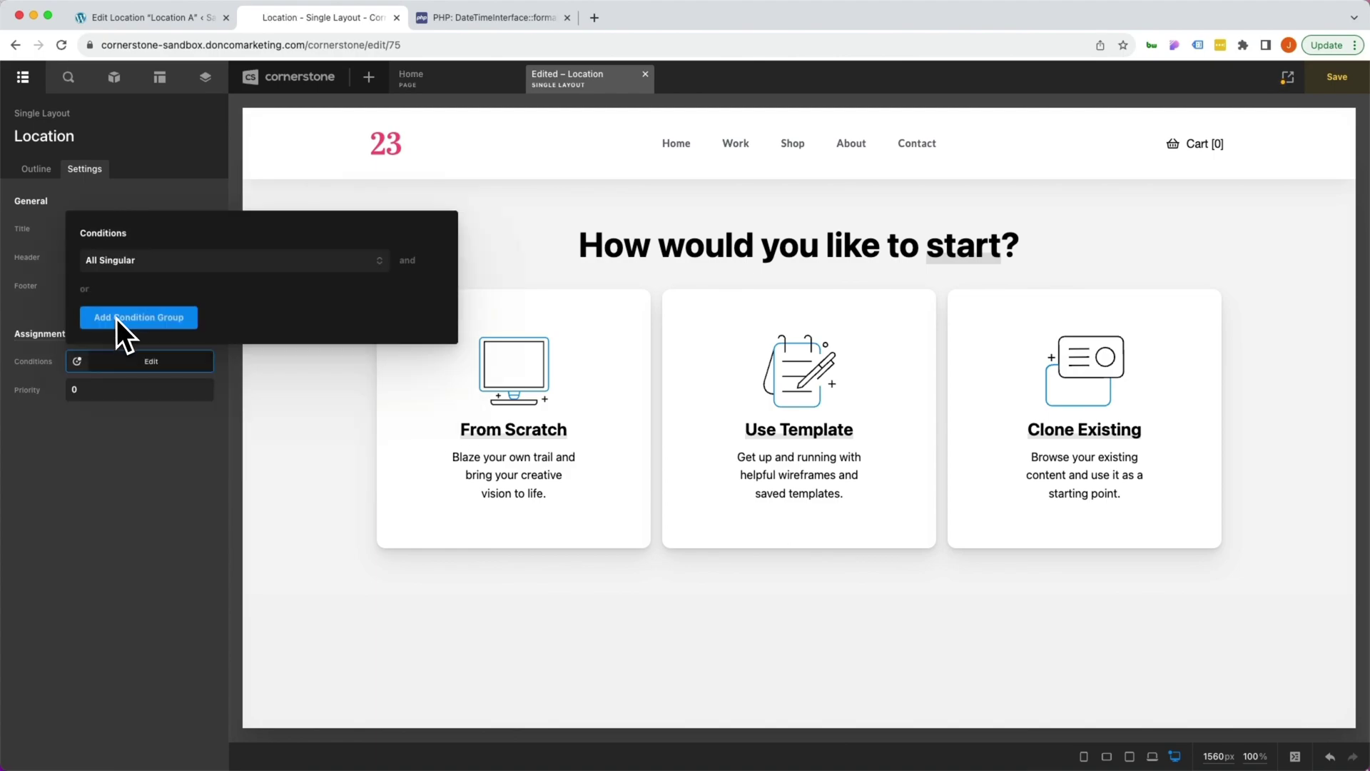
pyautogui.click(126, 264)
pyautogui.click(121, 356)
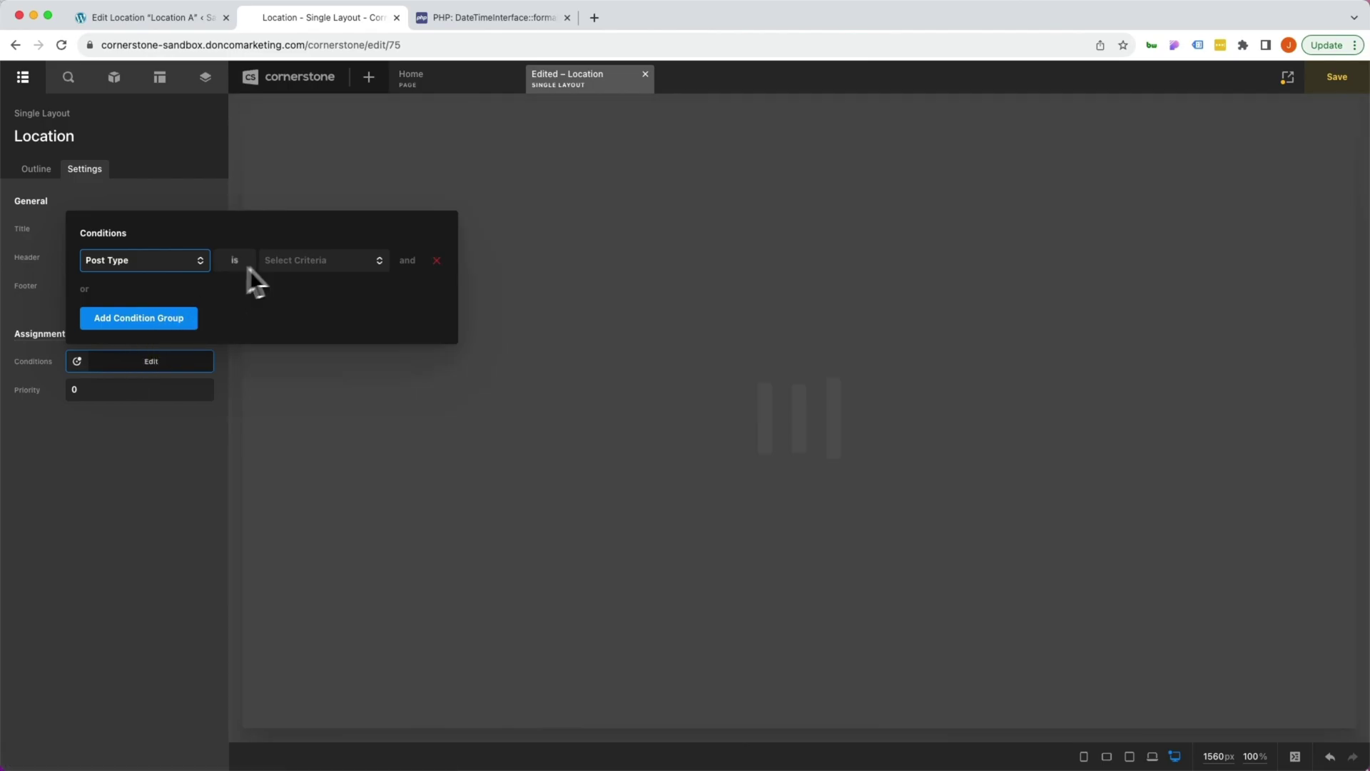
pyautogui.click(304, 262)
pyautogui.click(302, 405)
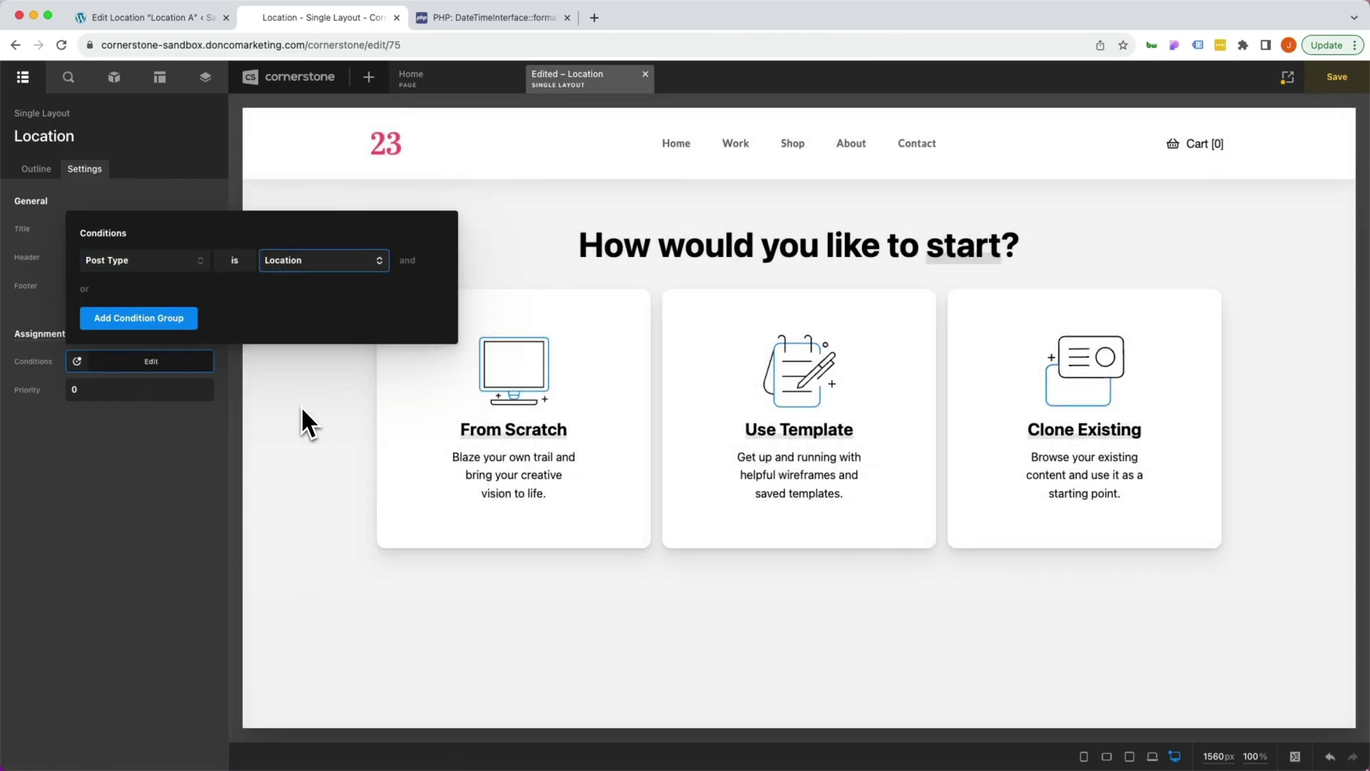
pyautogui.click(269, 427)
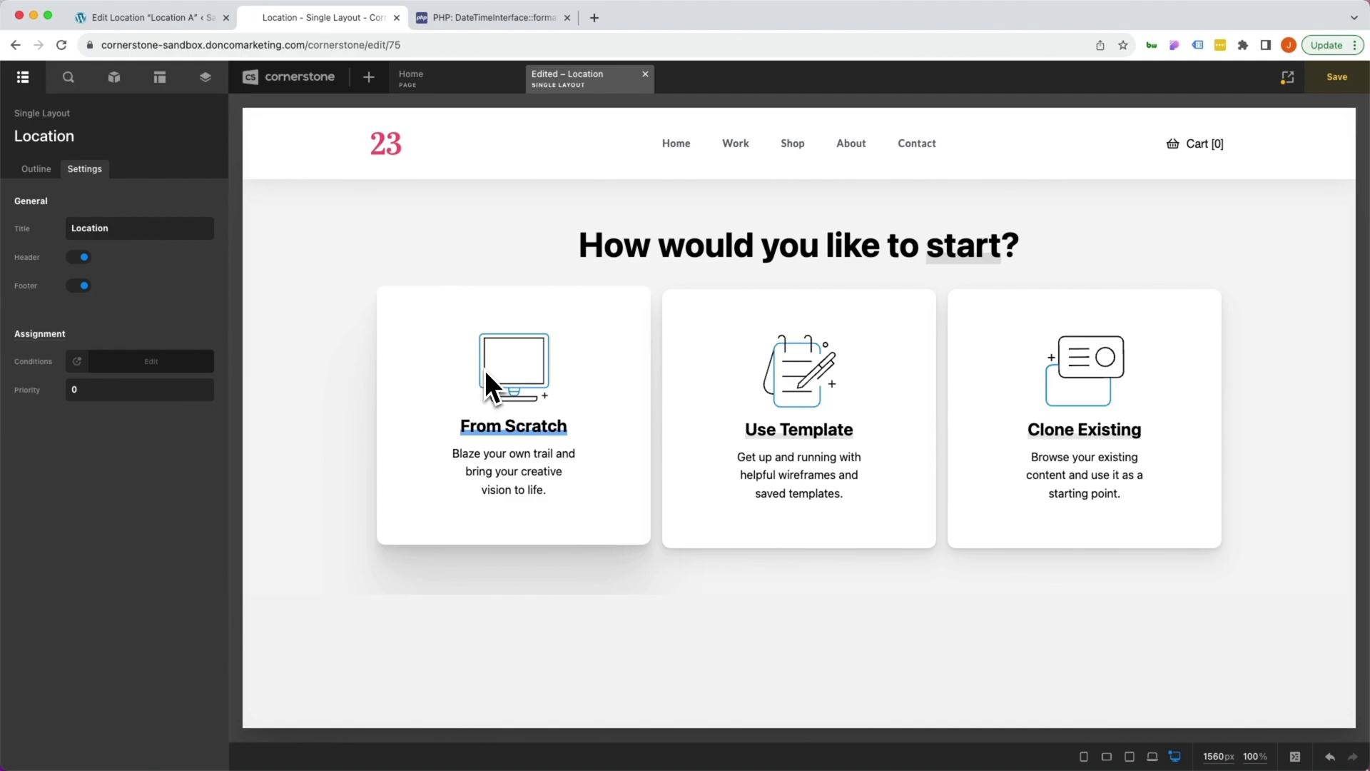
pyautogui.press('super+s')
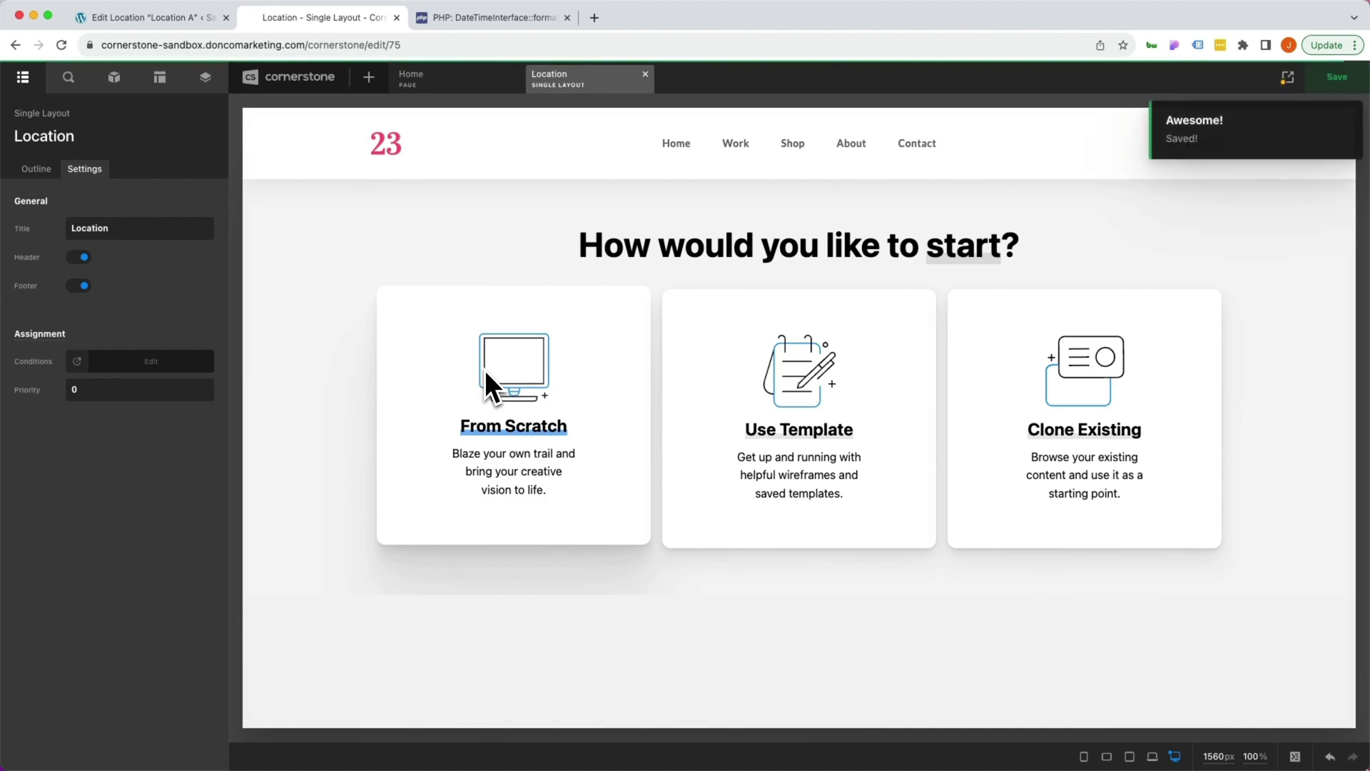
pyautogui.click(489, 367)
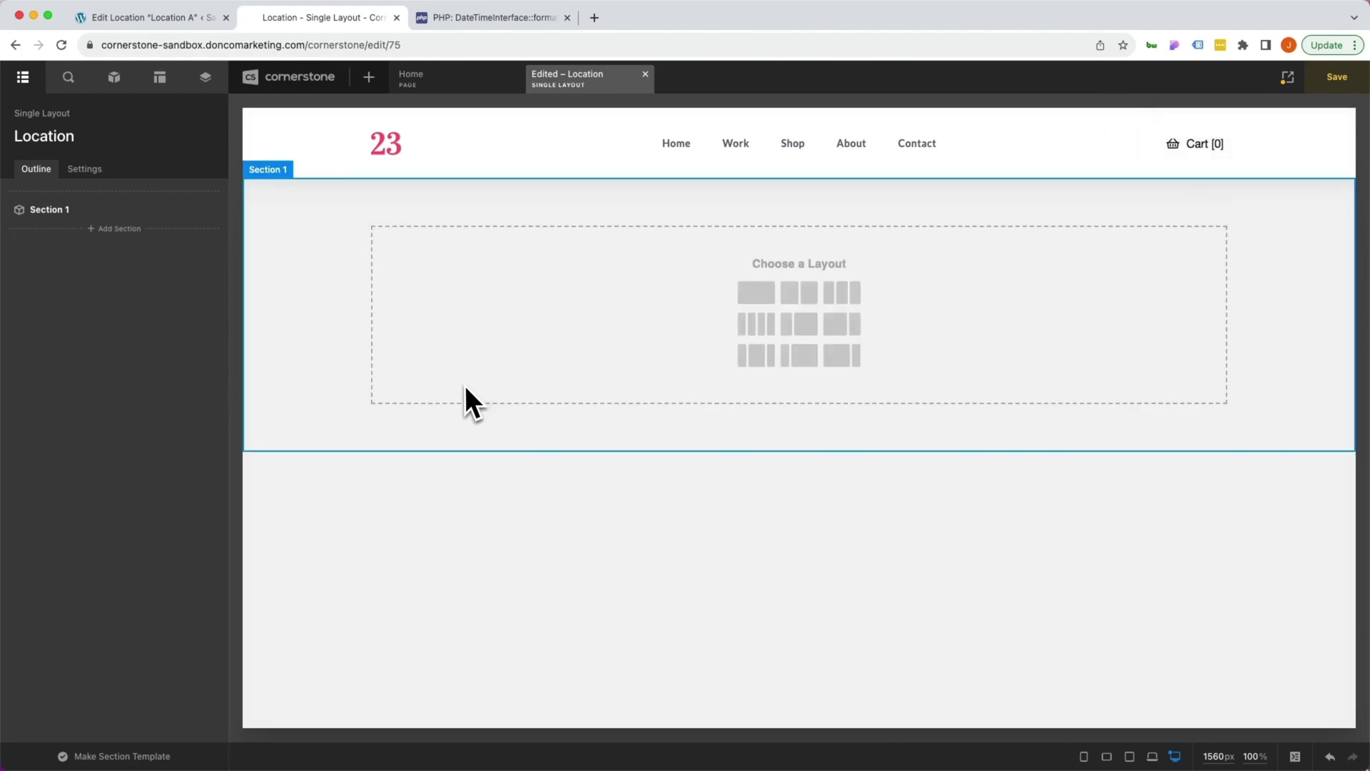
# - Add a second section, then give Section 1 a light green and Section 2 a light blue background
pyautogui.click(291, 365)
pyautogui.click(179, 114)
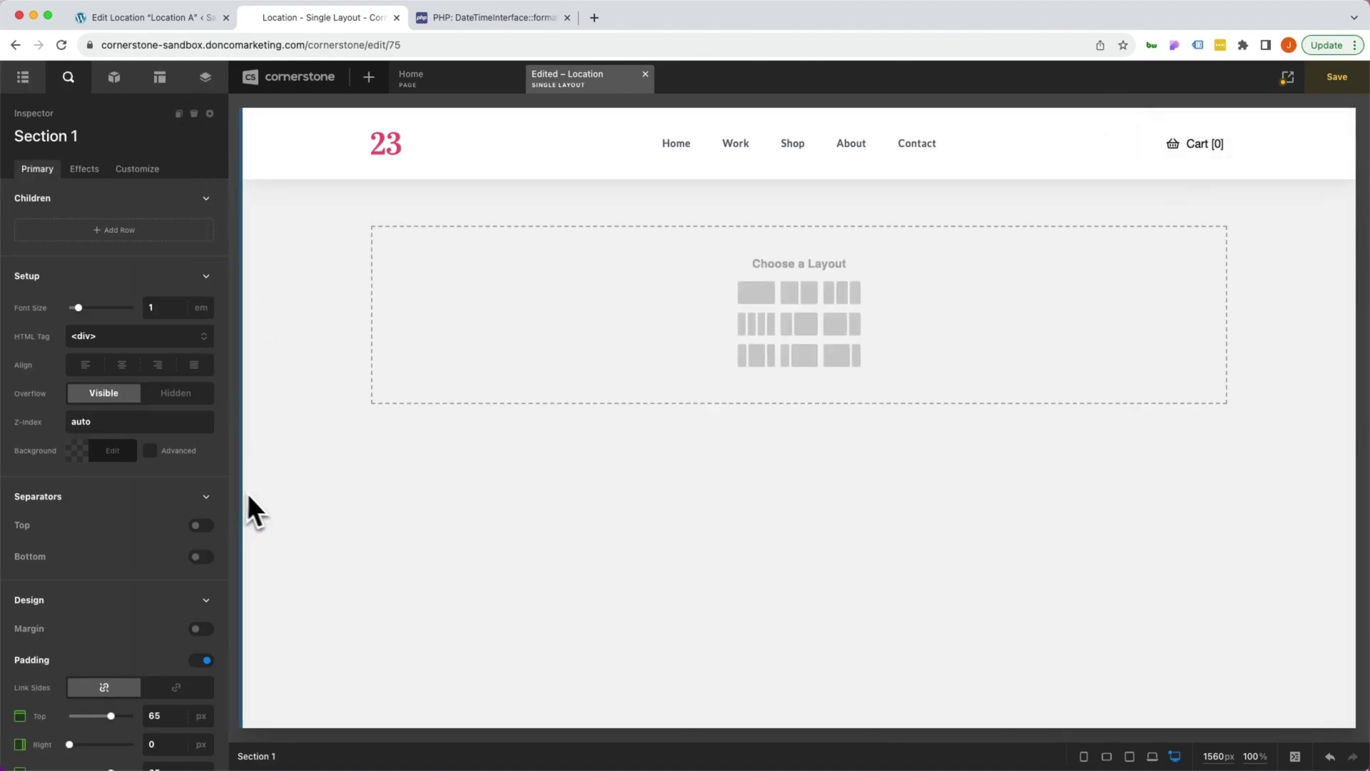
pyautogui.click(87, 450)
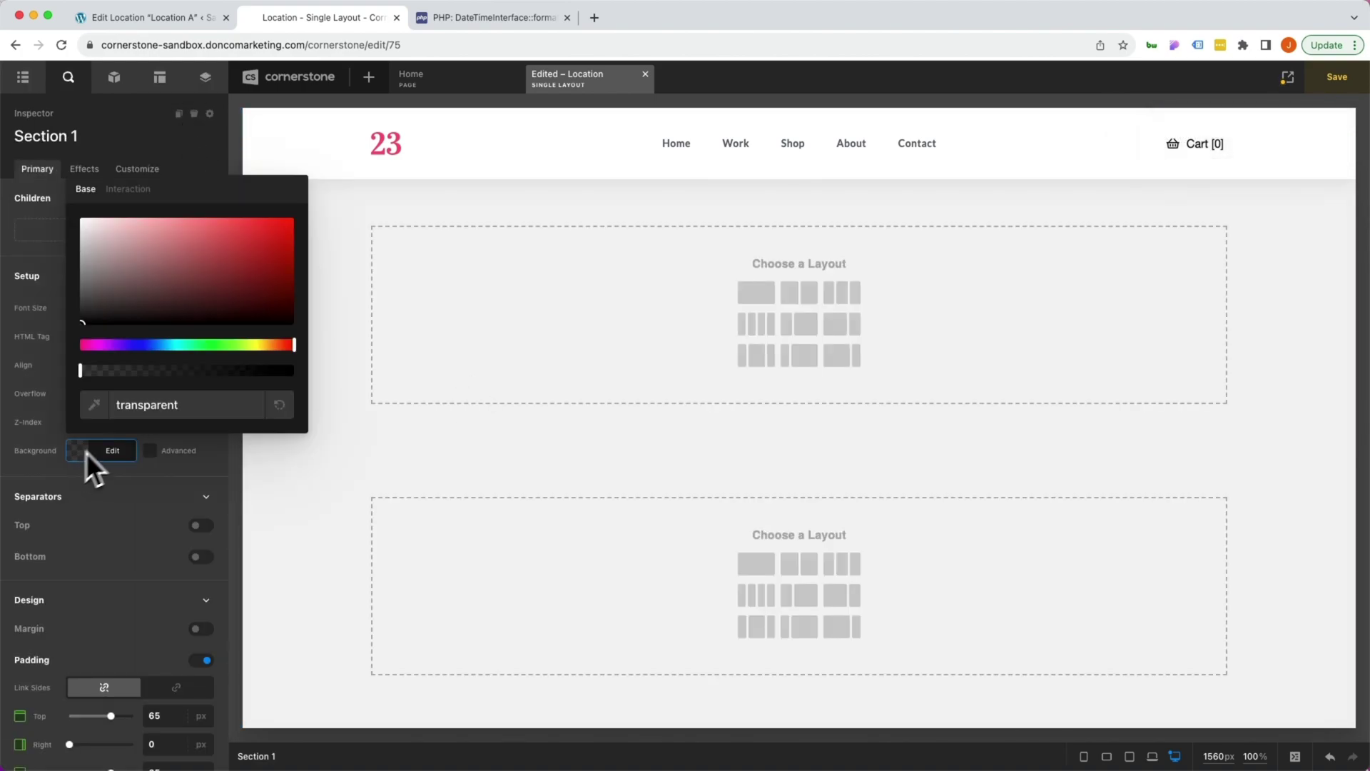
pyautogui.click(210, 346)
pyautogui.click(165, 220)
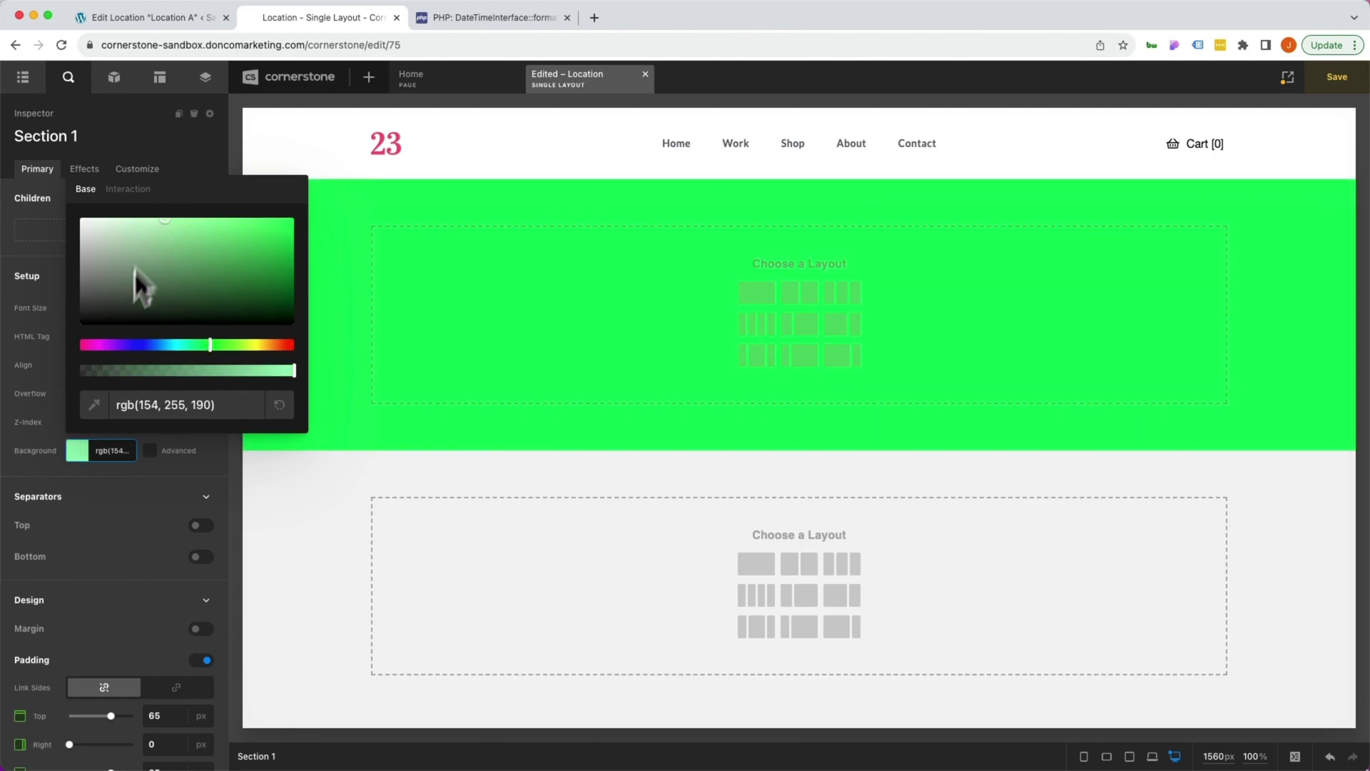
pyautogui.click(286, 511)
pyautogui.click(104, 457)
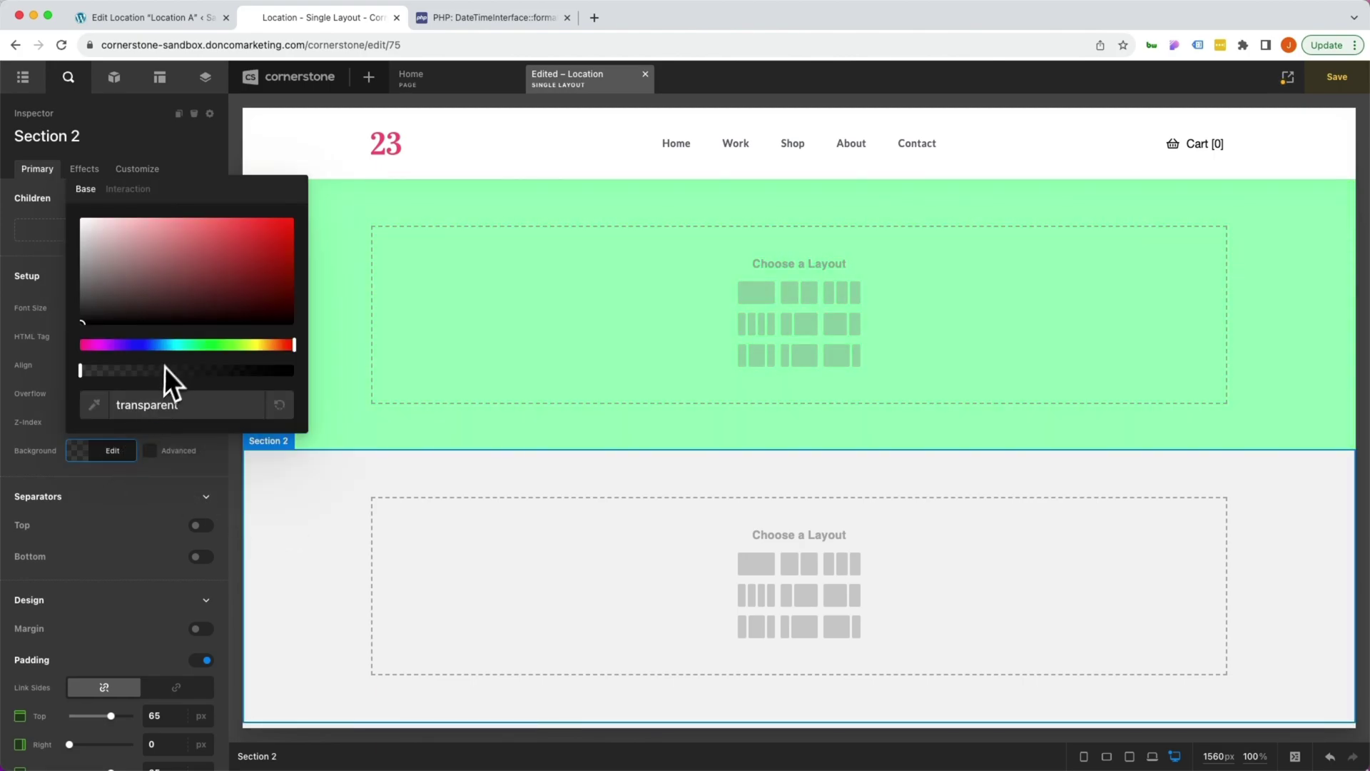
pyautogui.click(180, 345)
pyautogui.click(162, 219)
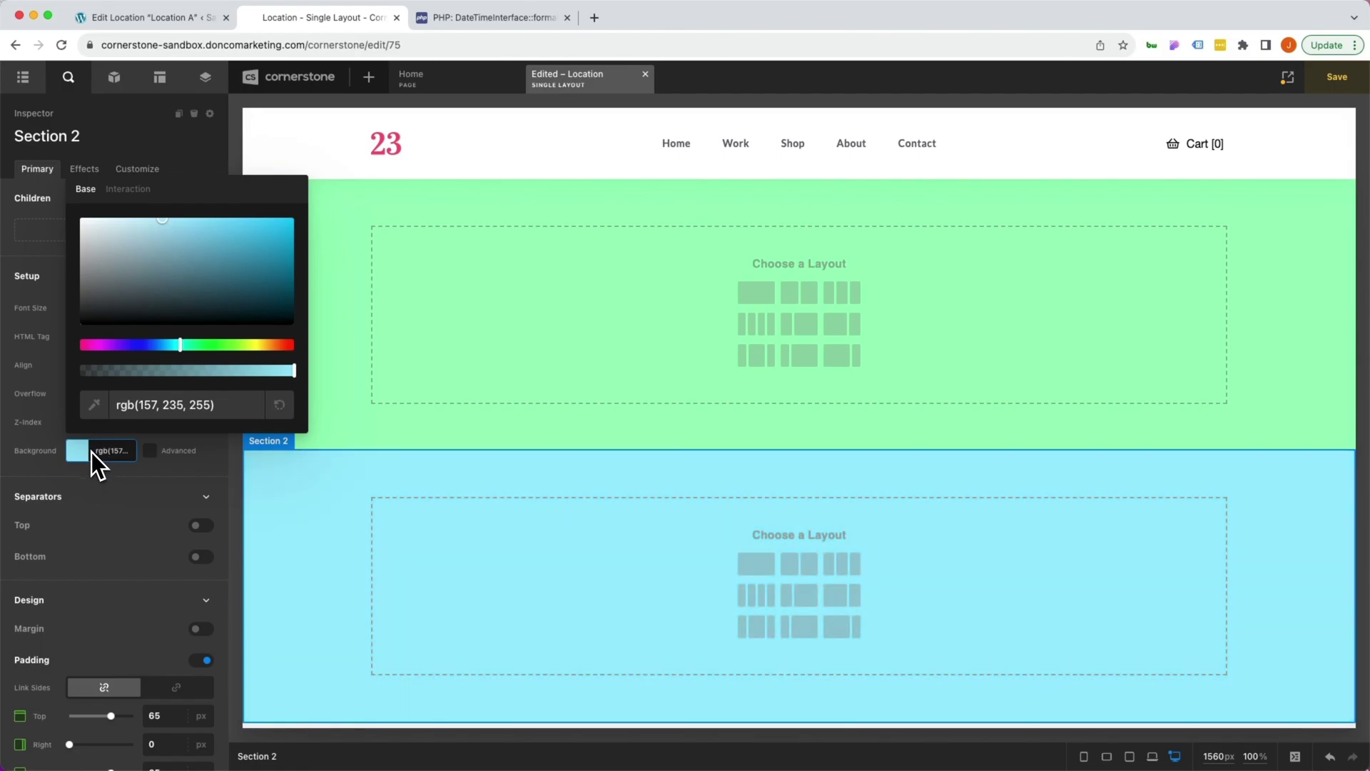
pyautogui.click(91, 452)
# - Place a Row and The Title element into the green Section 1
pyautogui.moveTo(361, 416); pyautogui.dragTo(596, 275)
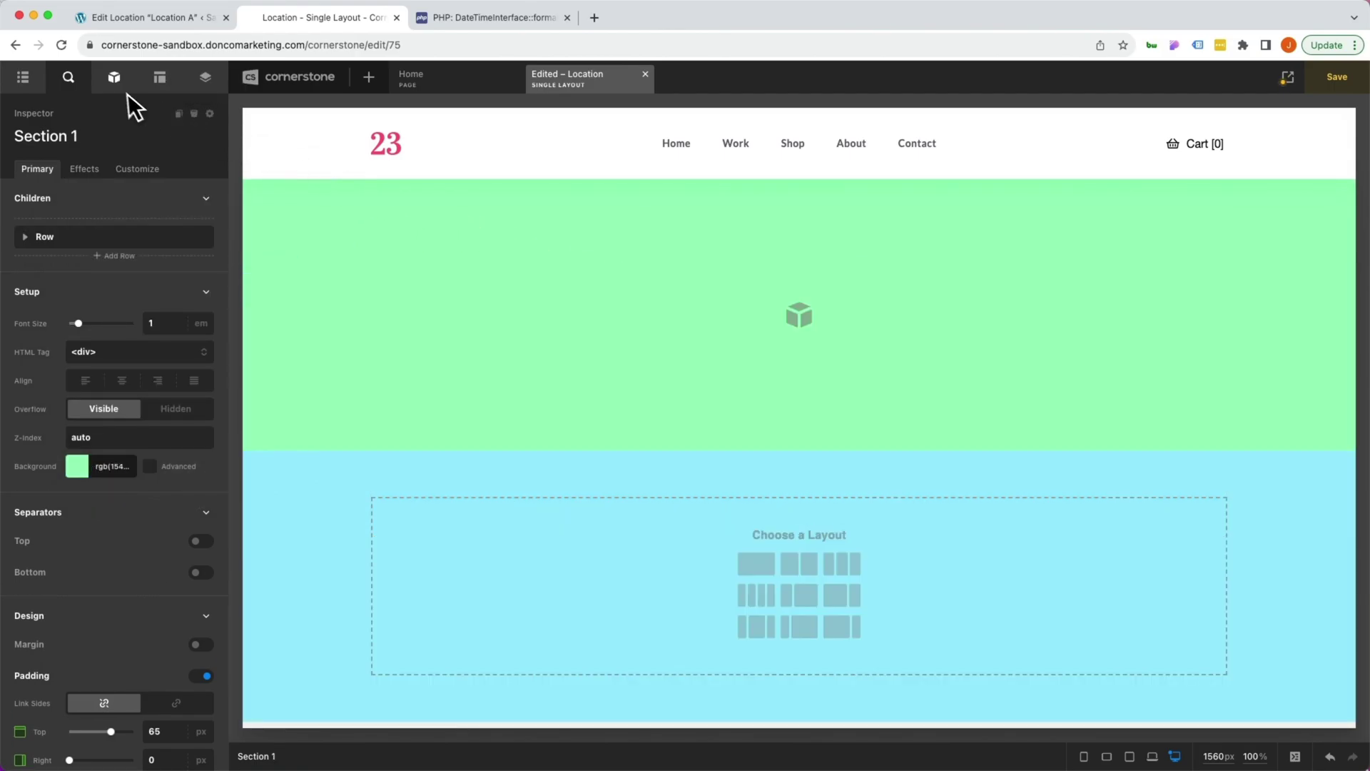
pyautogui.click(119, 86)
pyautogui.write('titl')
pyautogui.moveTo(93, 214); pyautogui.dragTo(480, 302)
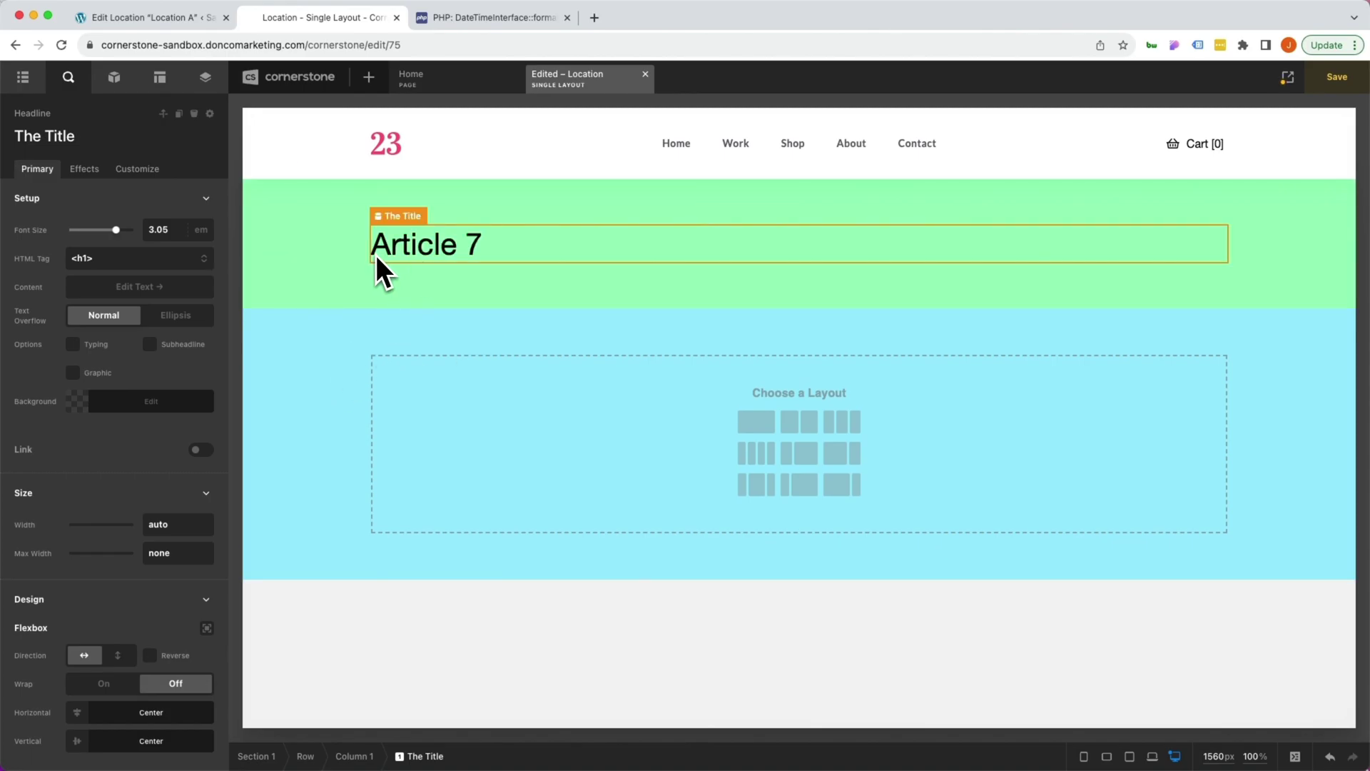
# - Set the preview to the Location A post so the title reads 'Location A'
pyautogui.click(1287, 77)
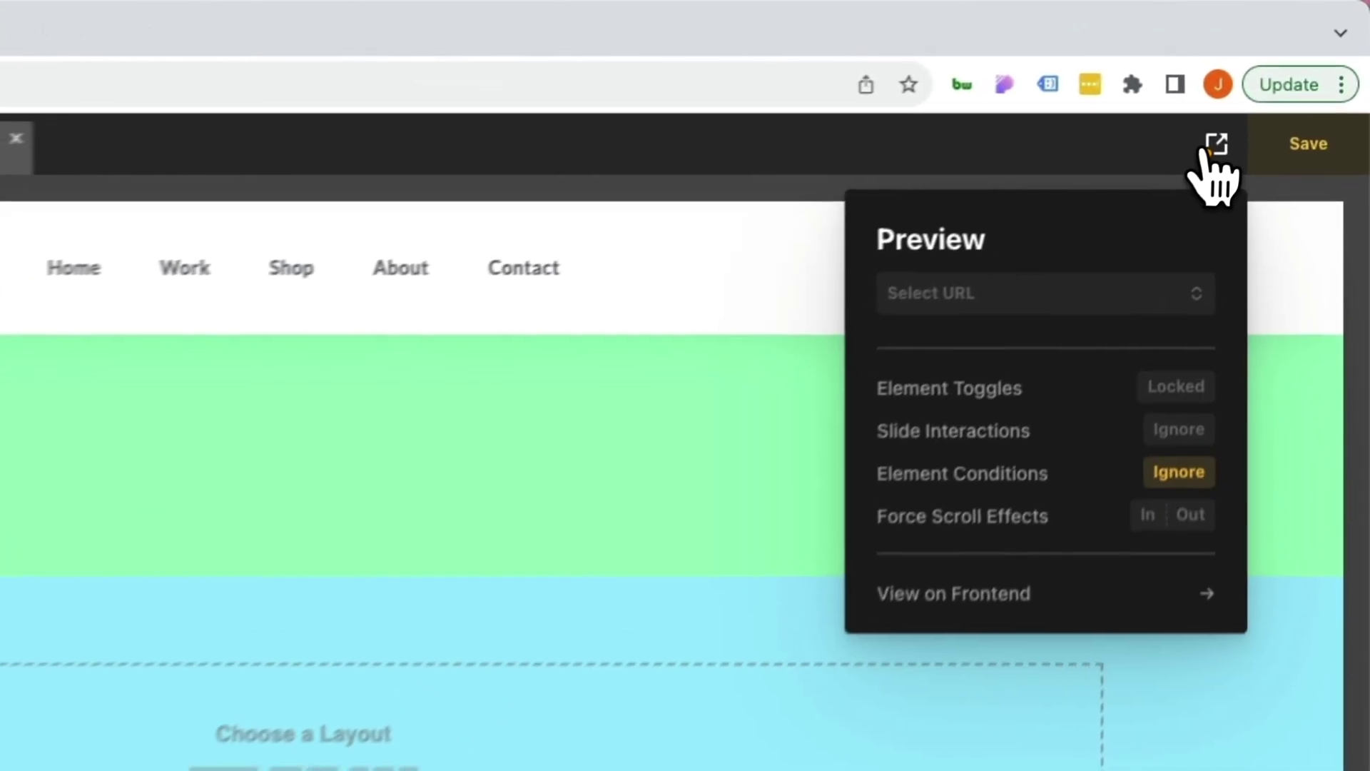
pyautogui.click(1035, 292)
pyautogui.write('Post Type')
pyautogui.scroll(-2, 1009, 388)
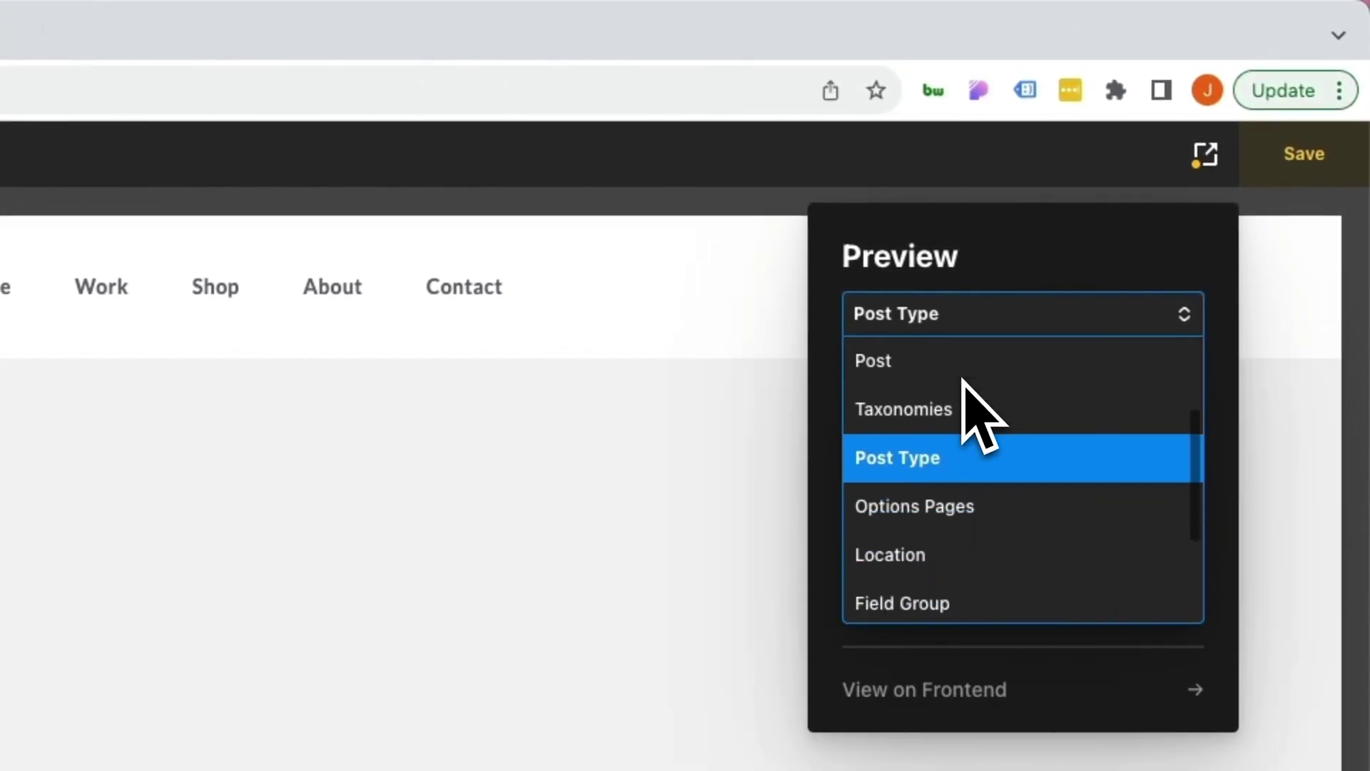
pyautogui.scroll(-2, 963, 400)
pyautogui.click(925, 476)
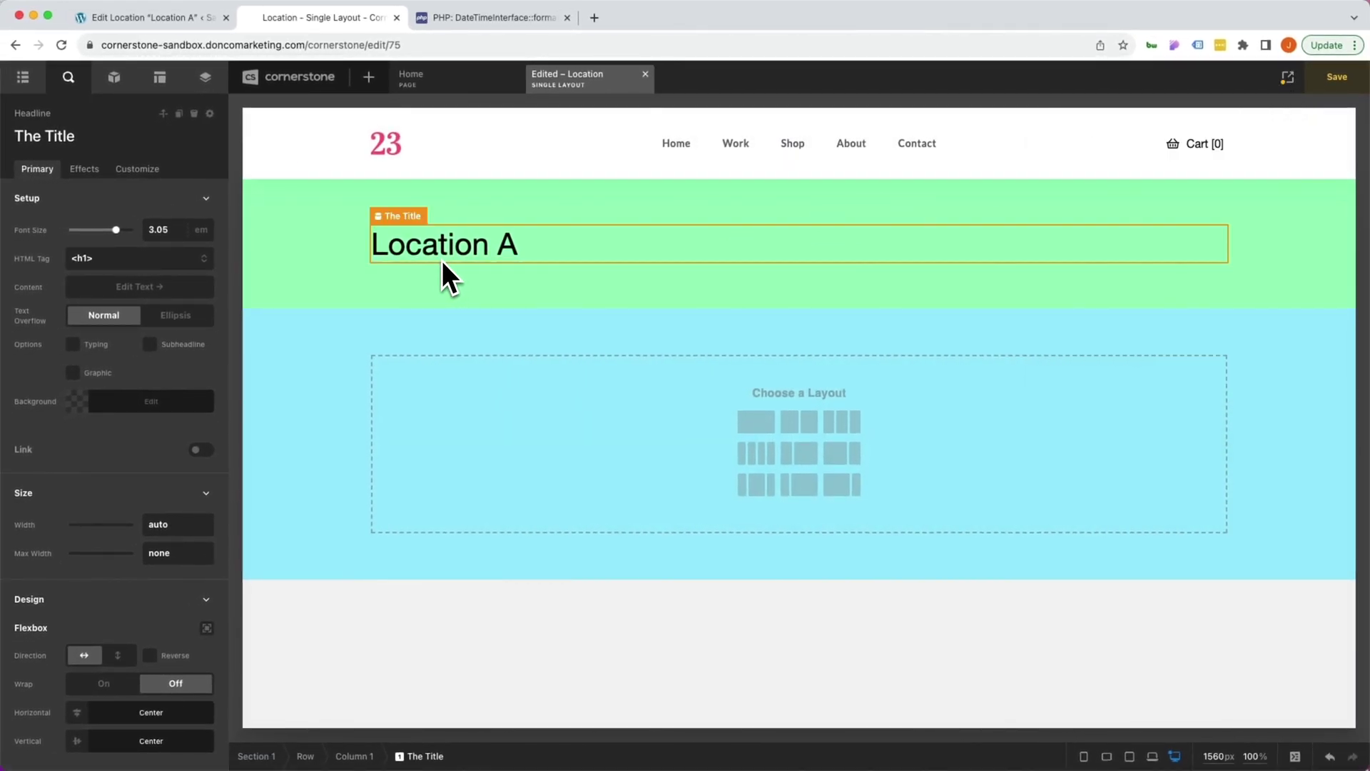
# - Give the blue section a single-column layout and add a Text element to it
pyautogui.click(289, 444)
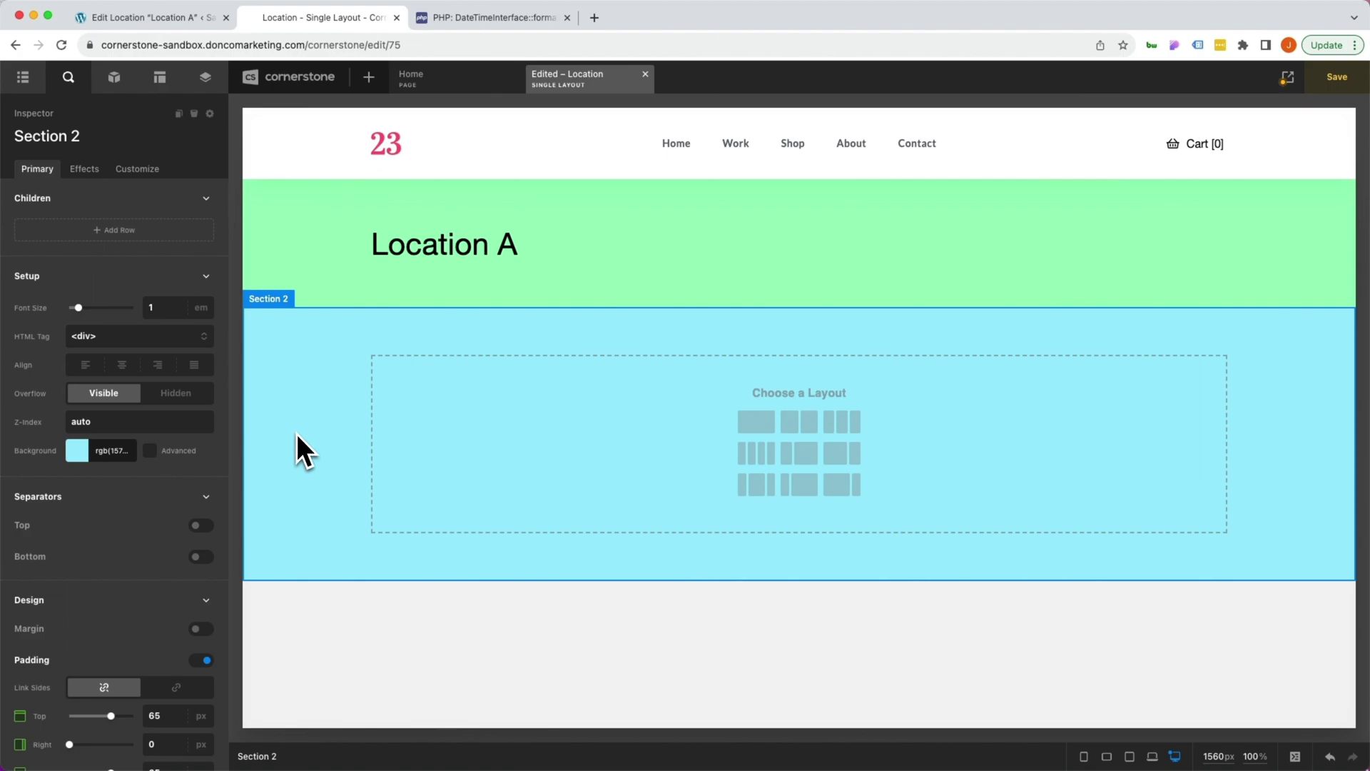
pyautogui.click(23, 77)
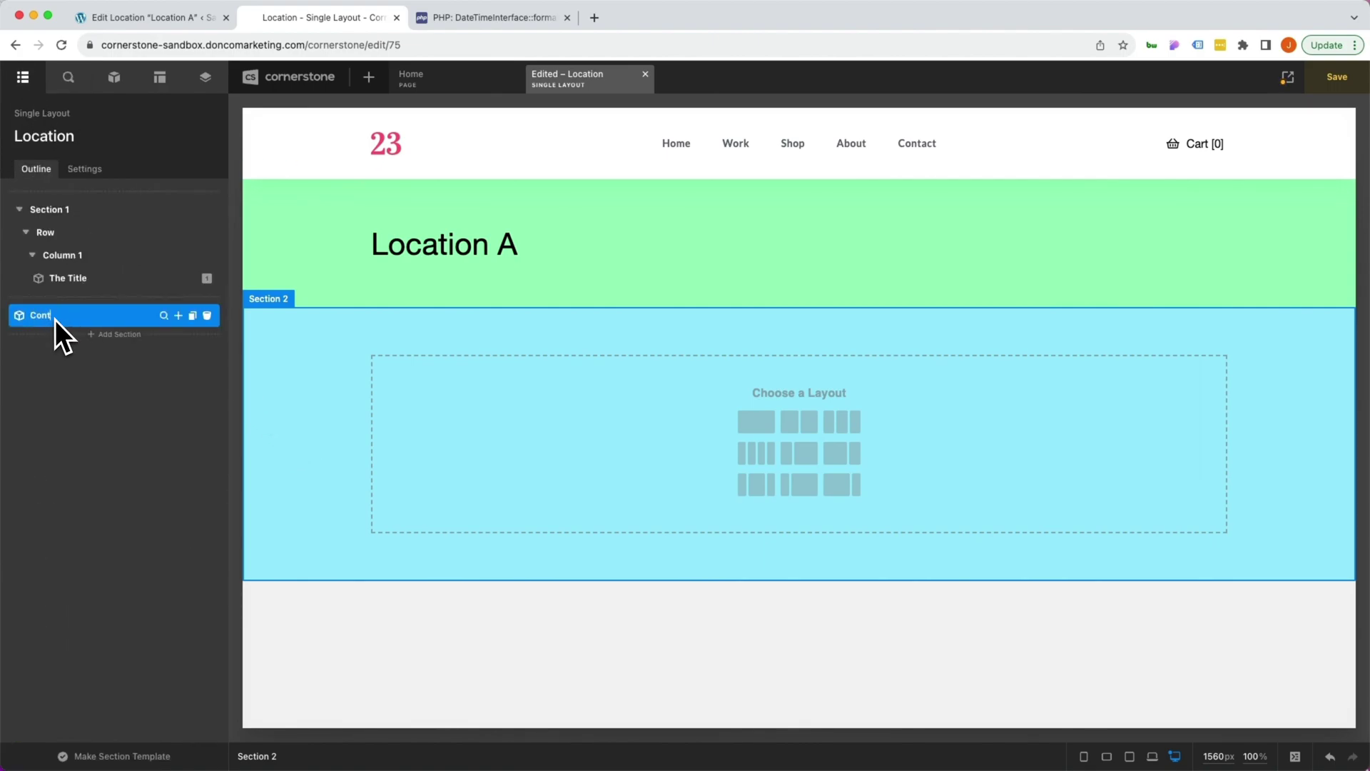
pyautogui.write('Section')
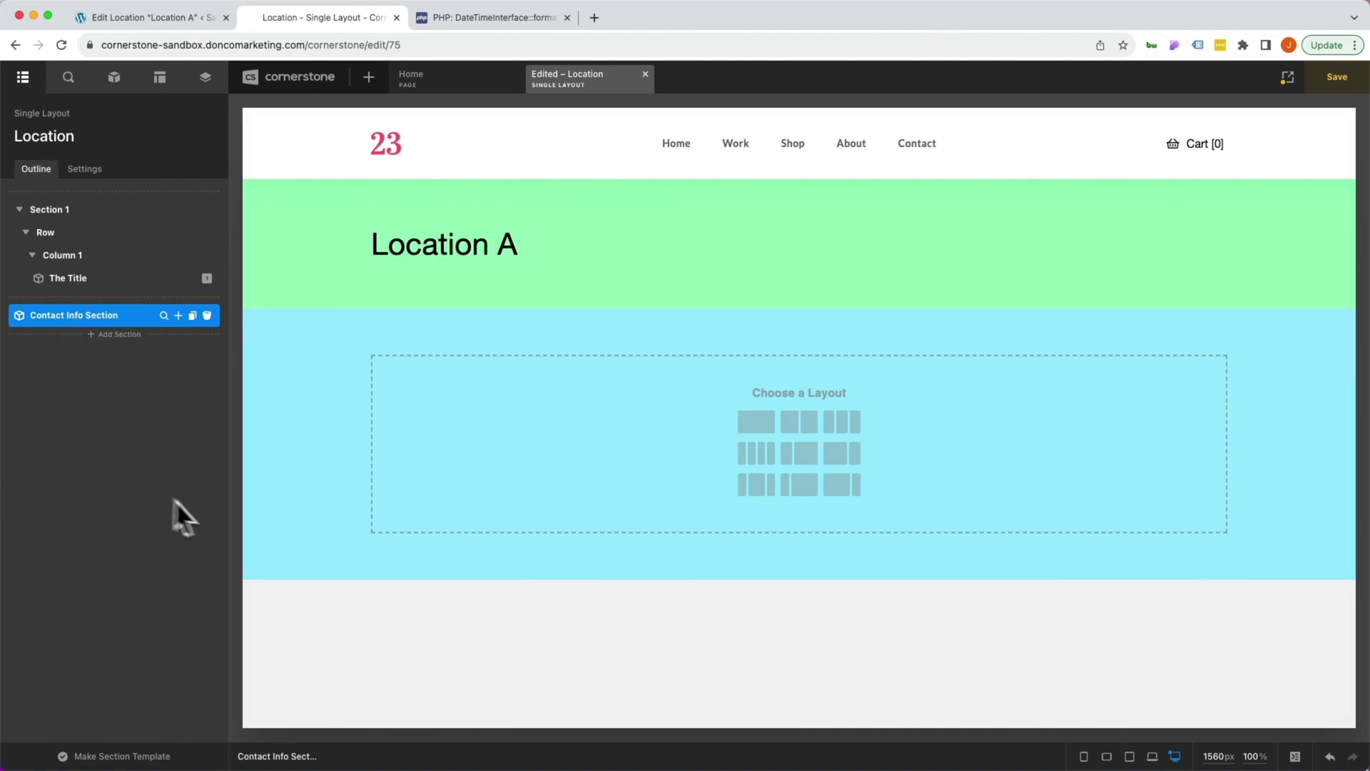
pyautogui.click(742, 424)
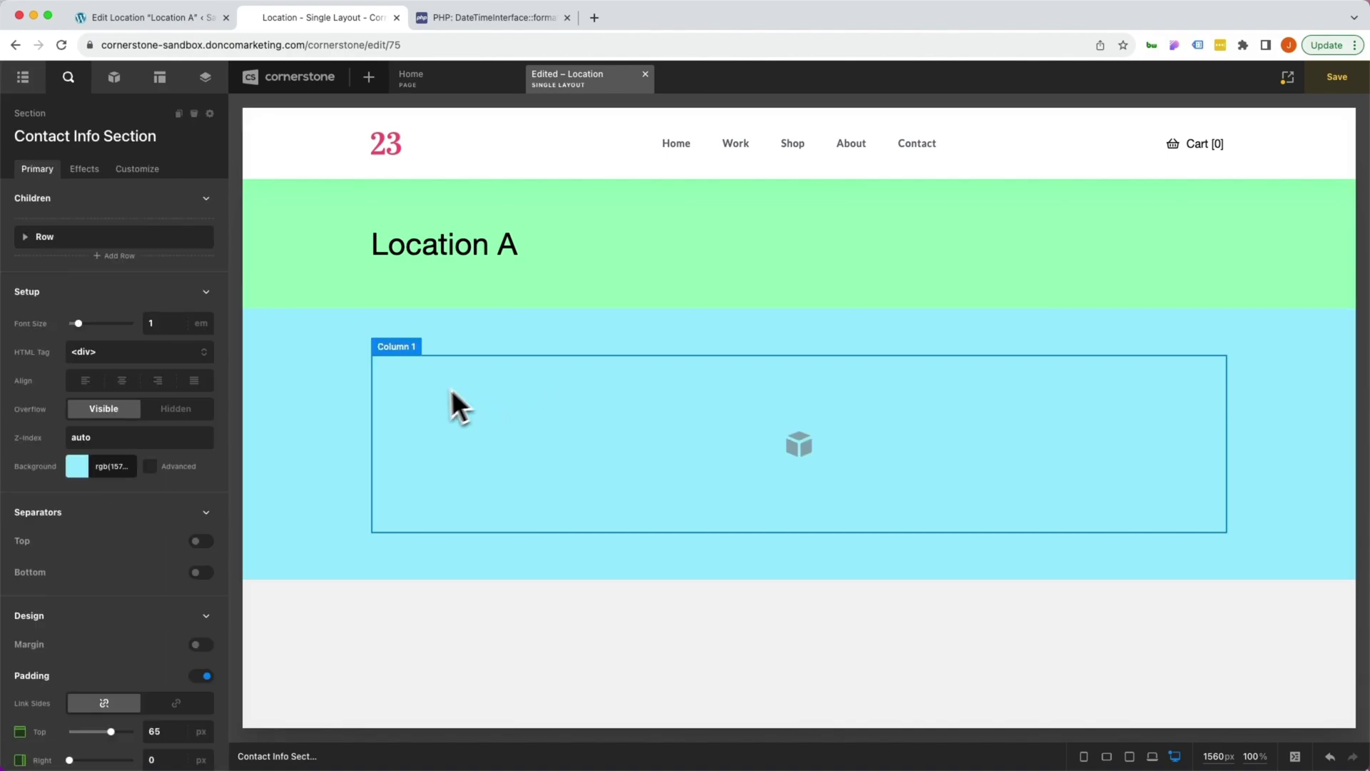
pyautogui.click(116, 87)
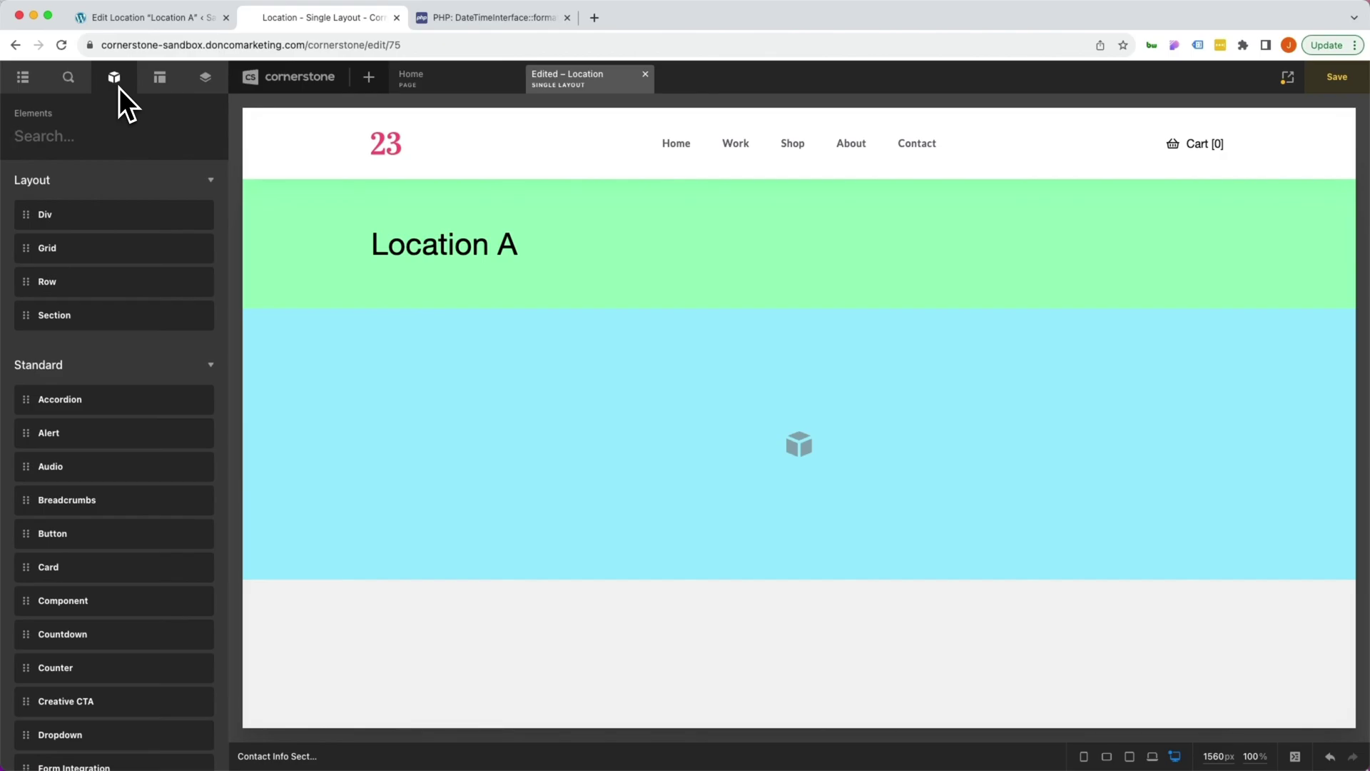
pyautogui.write('text')
pyautogui.moveTo(57, 214); pyautogui.dragTo(461, 412)
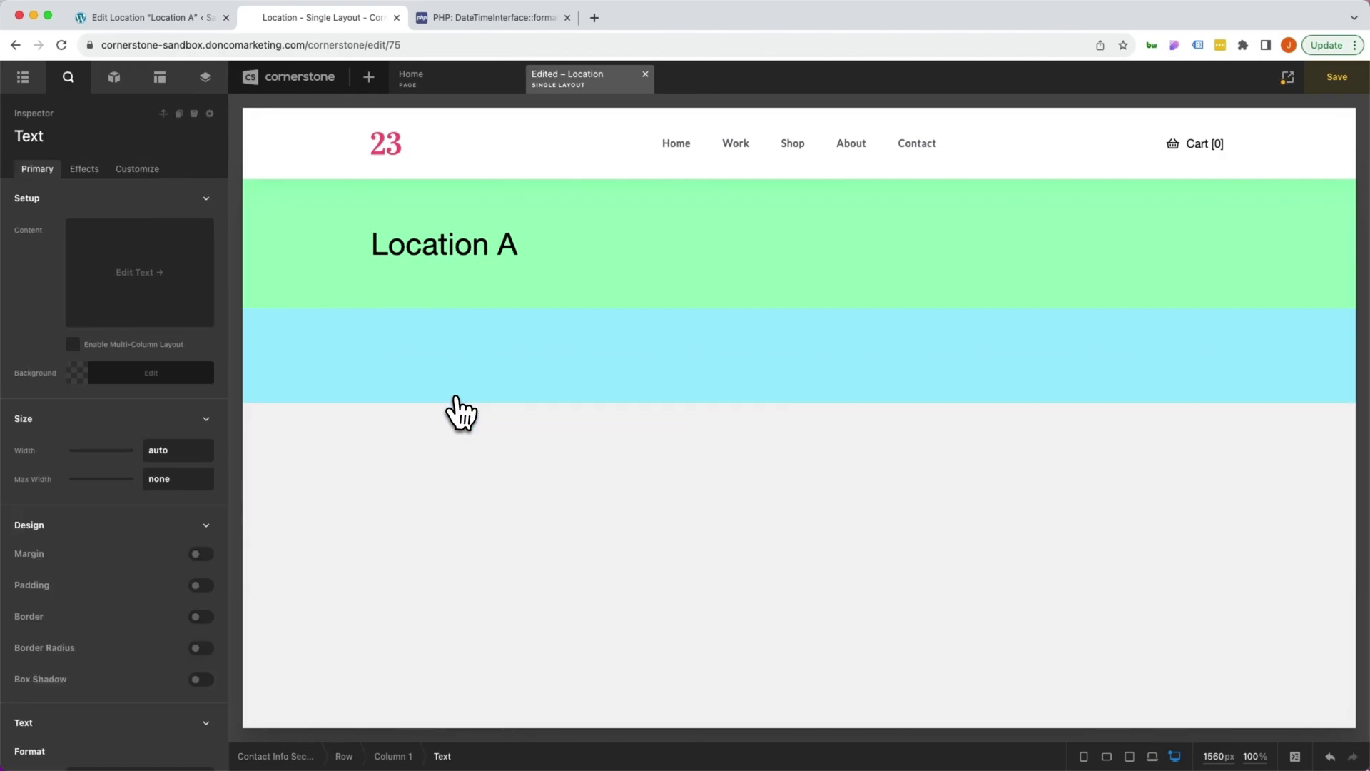
# - Type 'Contact Info' in the paragraph, make it bold, and select the Contact Info Section
pyautogui.click(430, 366)
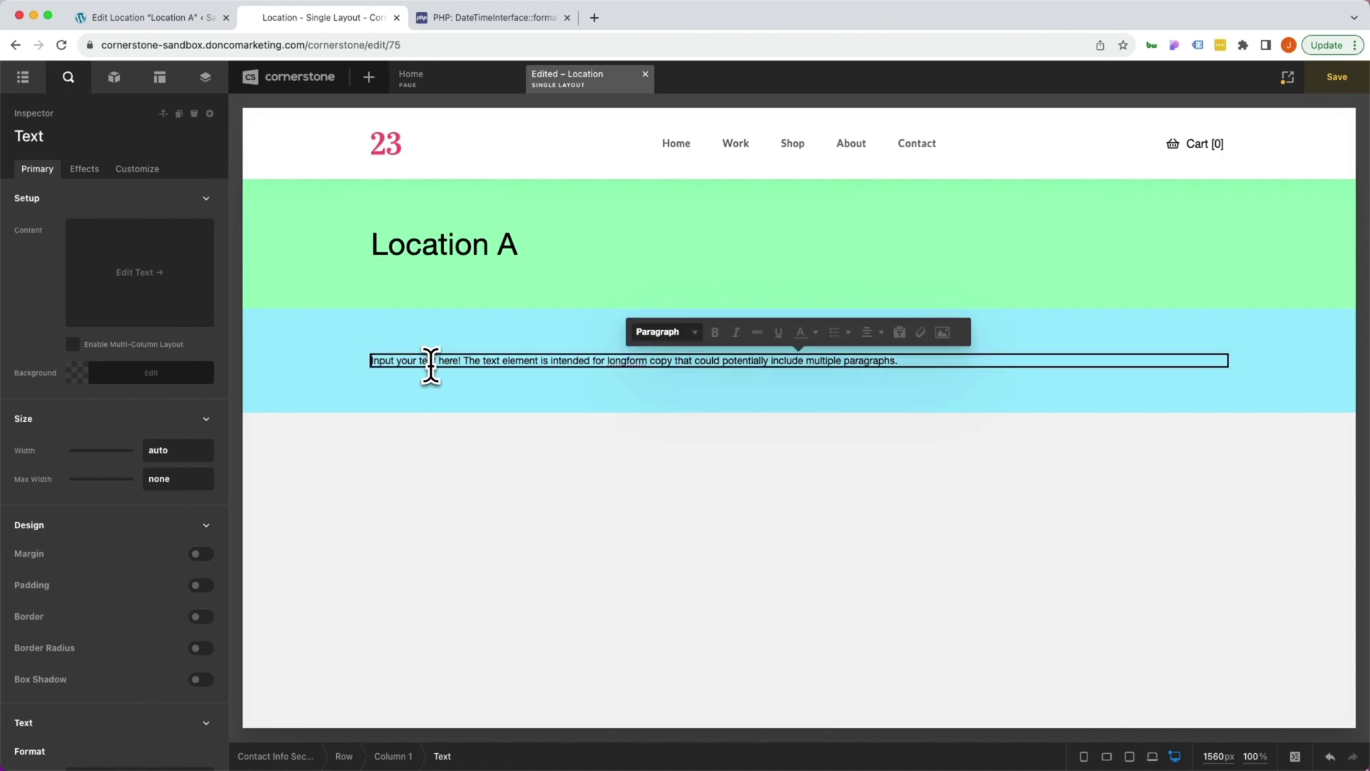
pyautogui.write('Contact Info')
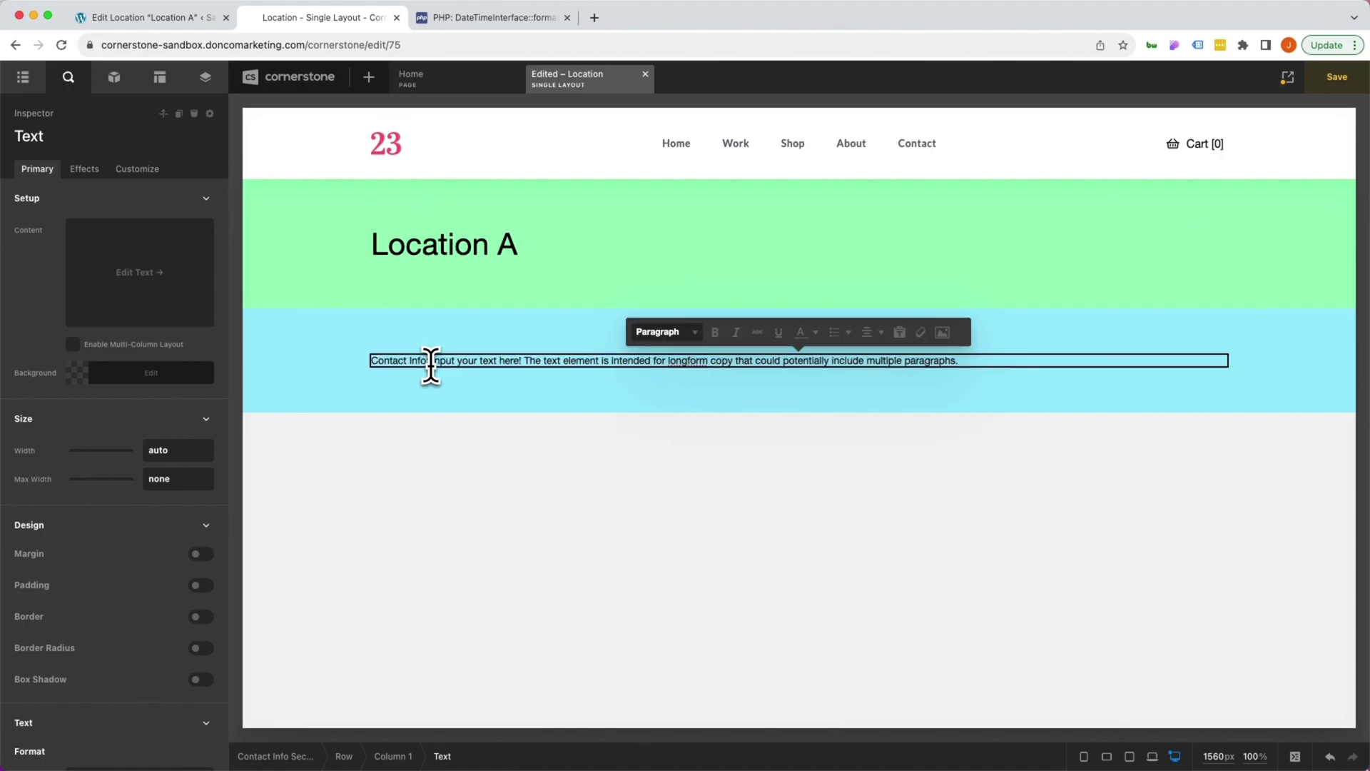
pyautogui.press('super+shift+Left')
pyautogui.press('super+b')
pyautogui.click(288, 383)
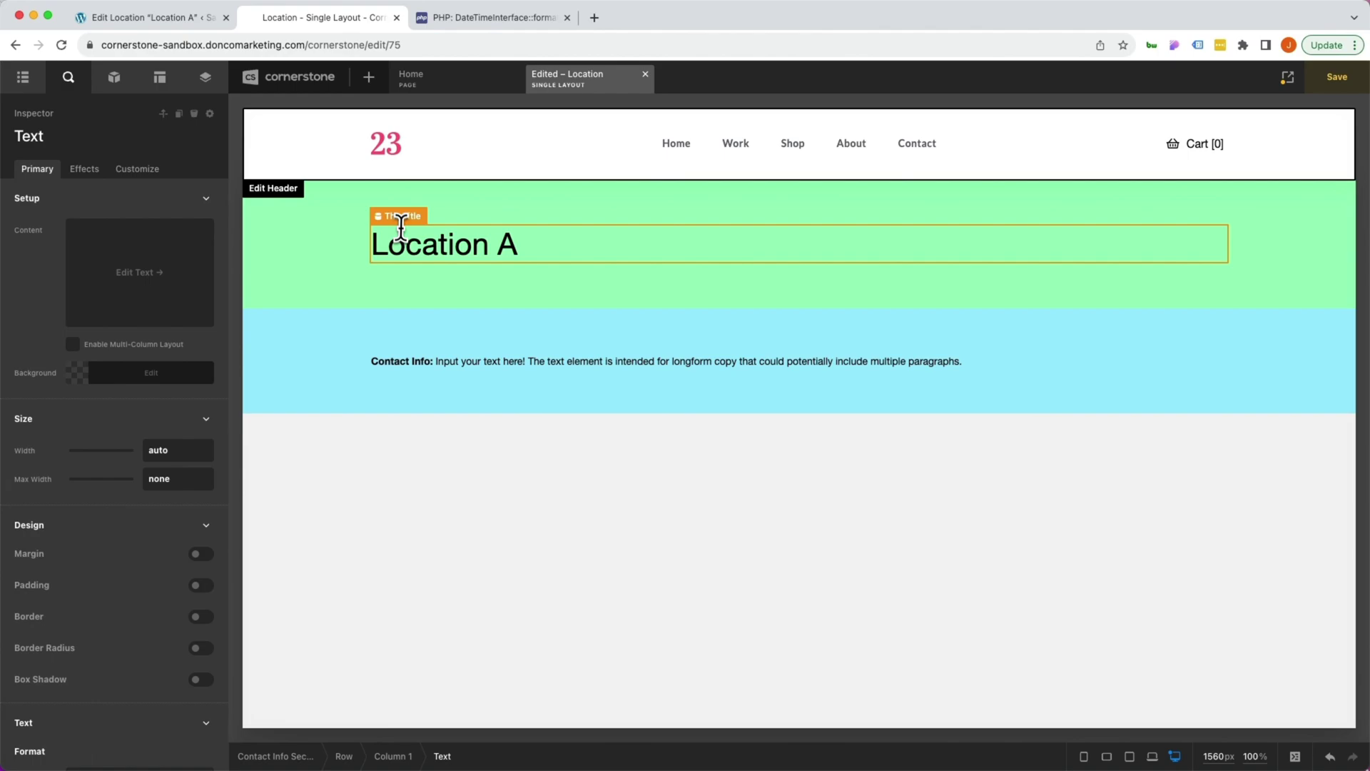
pyautogui.click(407, 259)
pyautogui.click(342, 360)
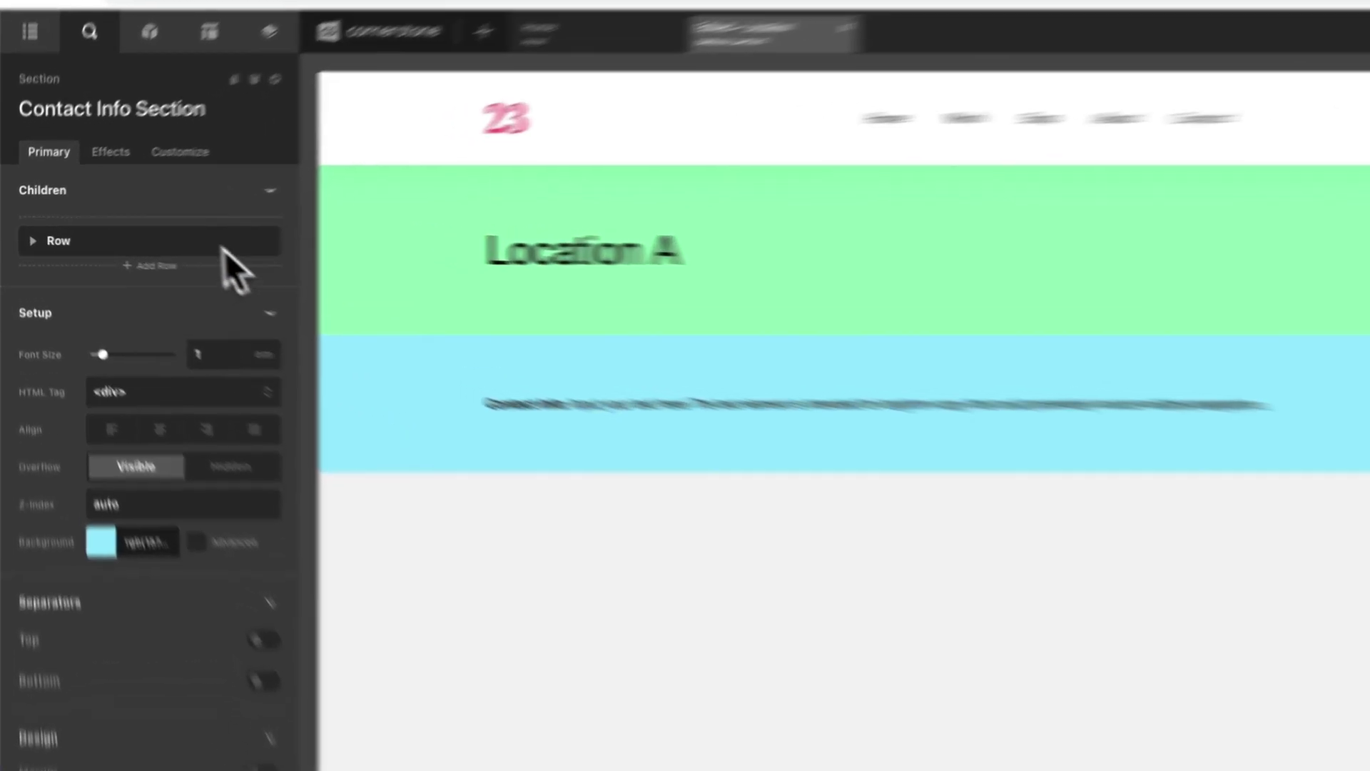
# - Add a Number condition group to the Contact Info Section's display conditions
pyautogui.click(137, 168)
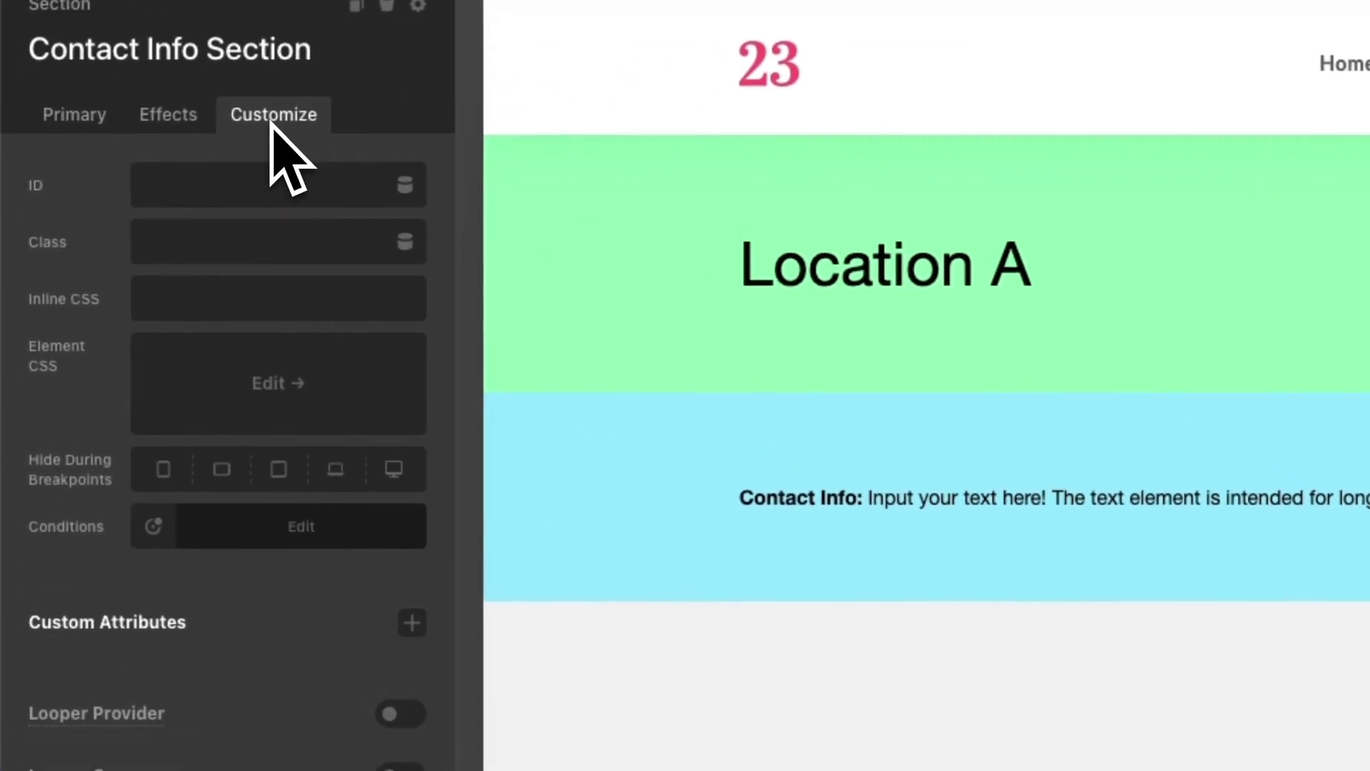
pyautogui.click(255, 526)
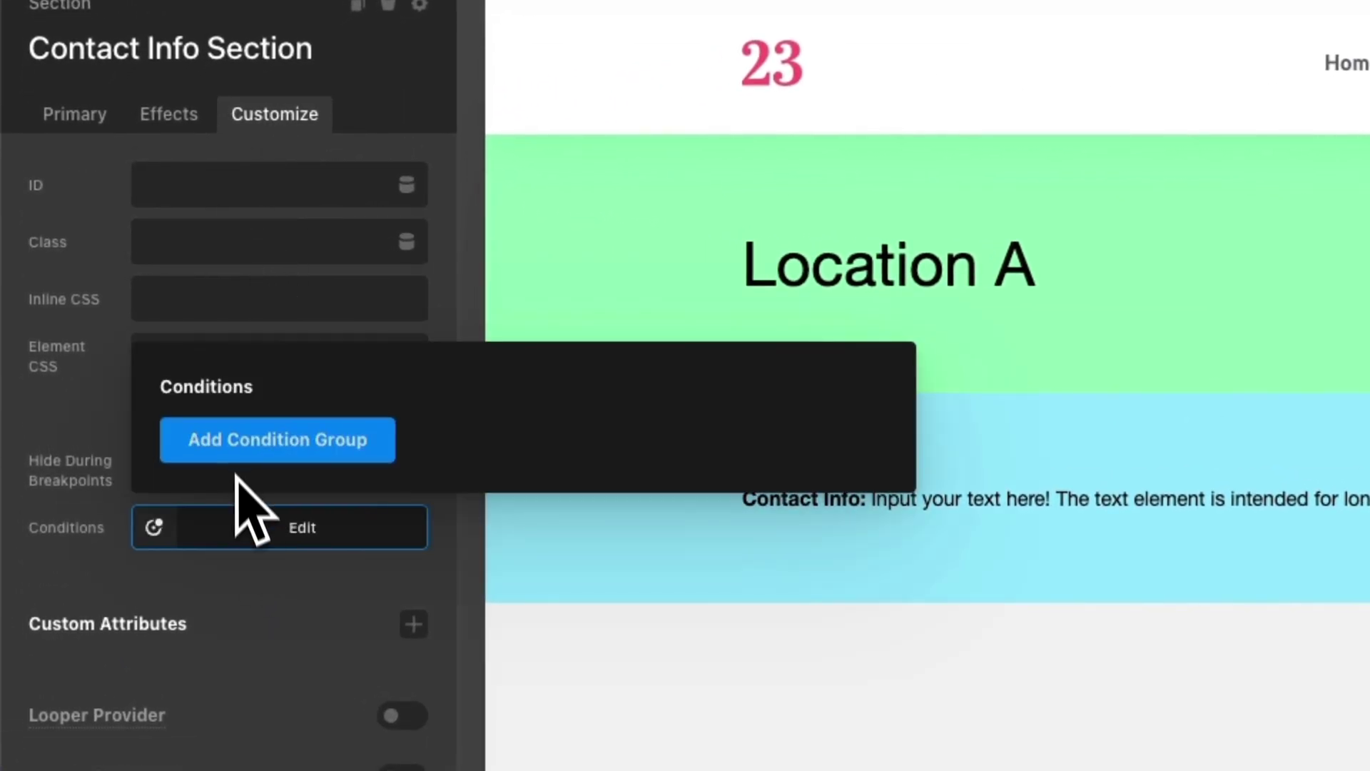
pyautogui.click(238, 439)
pyautogui.click(264, 334)
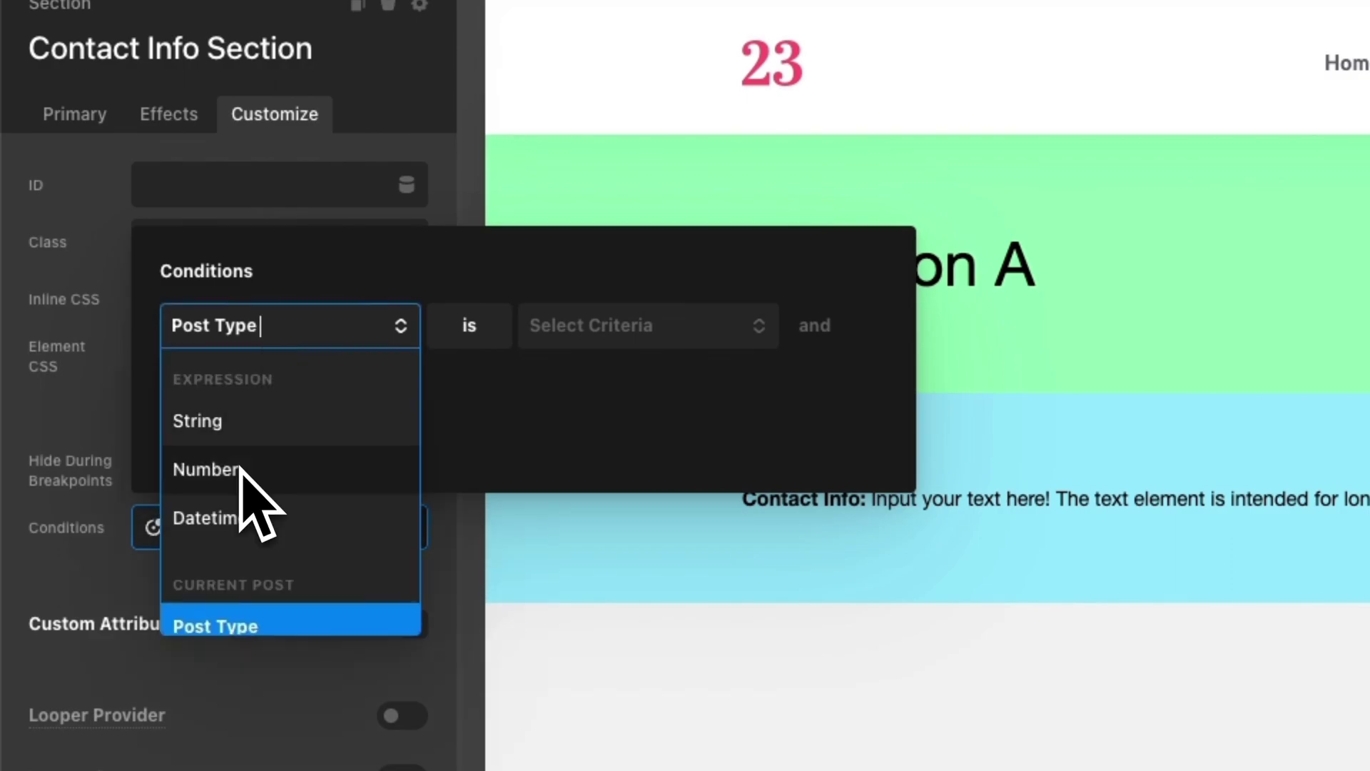
pyautogui.click(242, 471)
# - Use the ACF Post Field 'Show Contact Info' as the condition's dynamic data
pyautogui.click(399, 327)
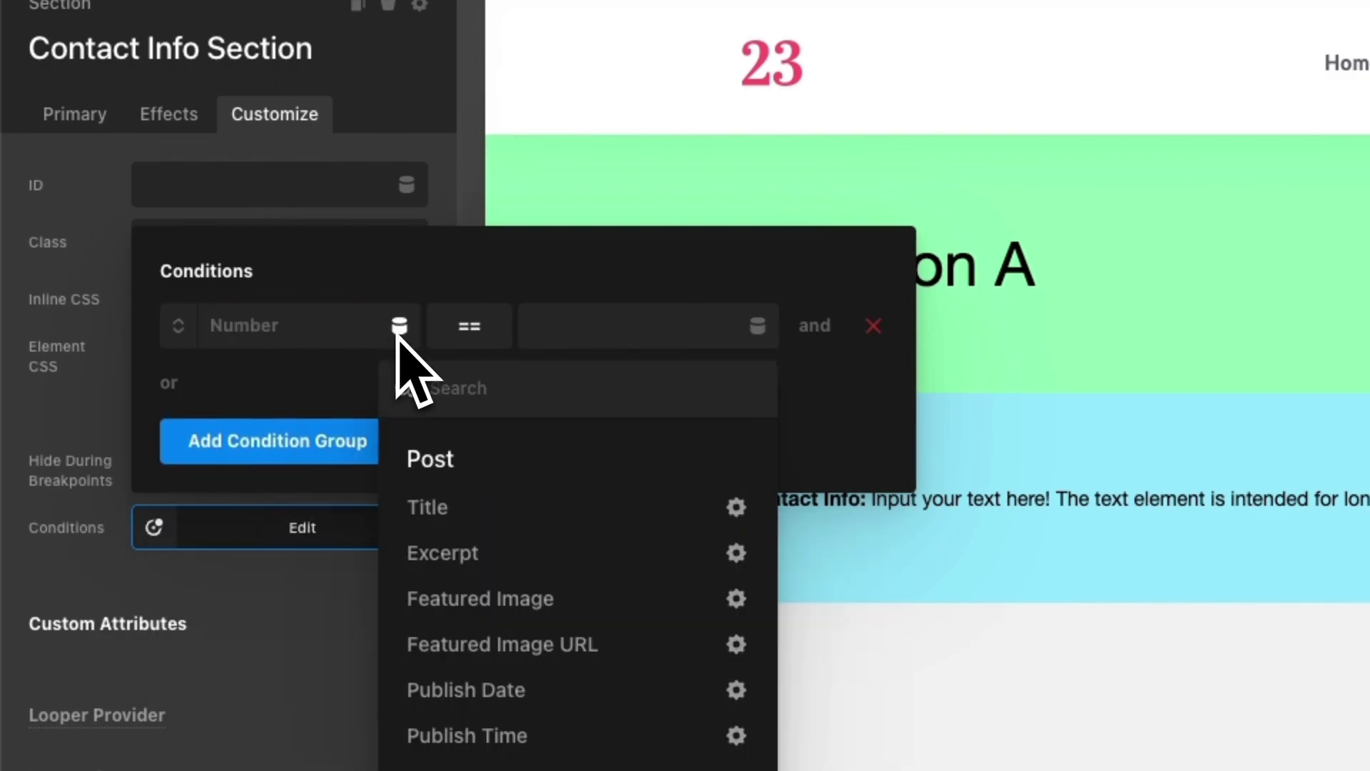
pyautogui.write('acf')
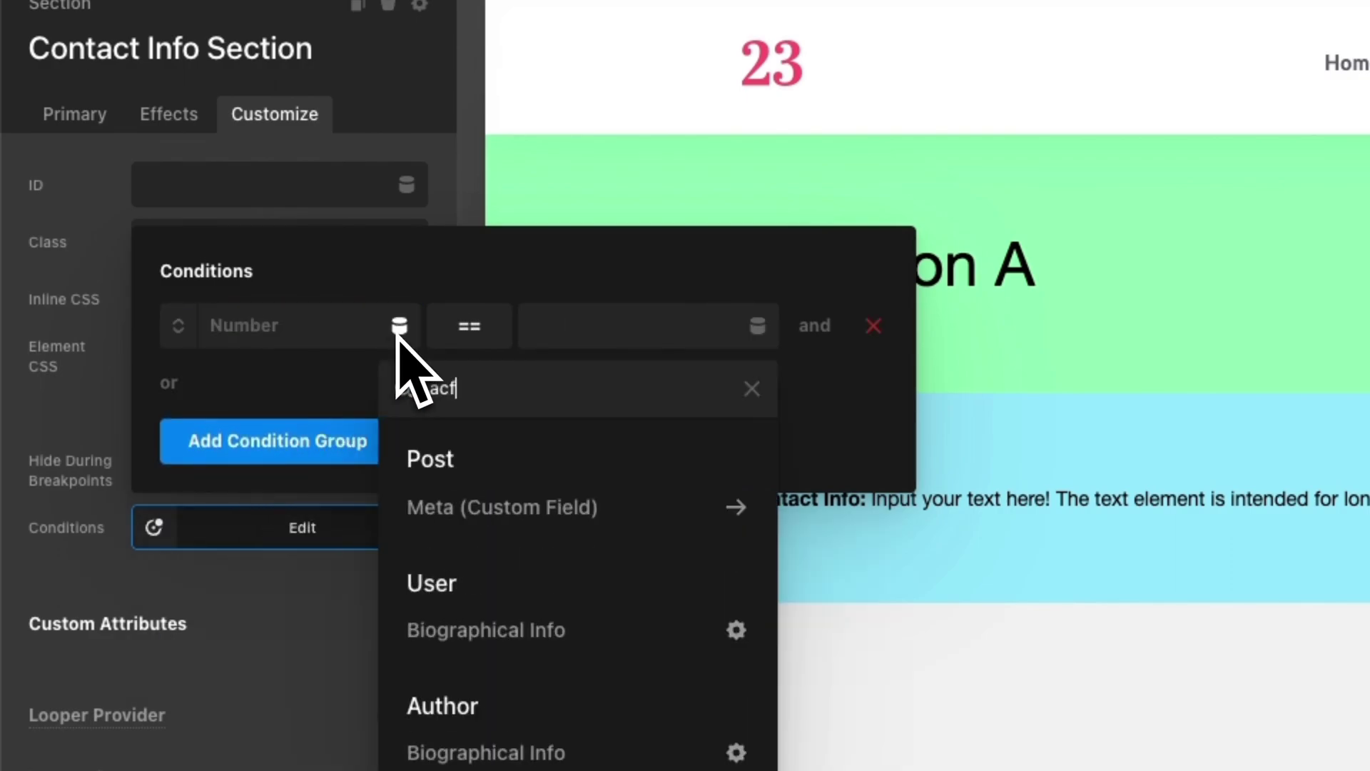
pyautogui.scroll(-5, 444, 468)
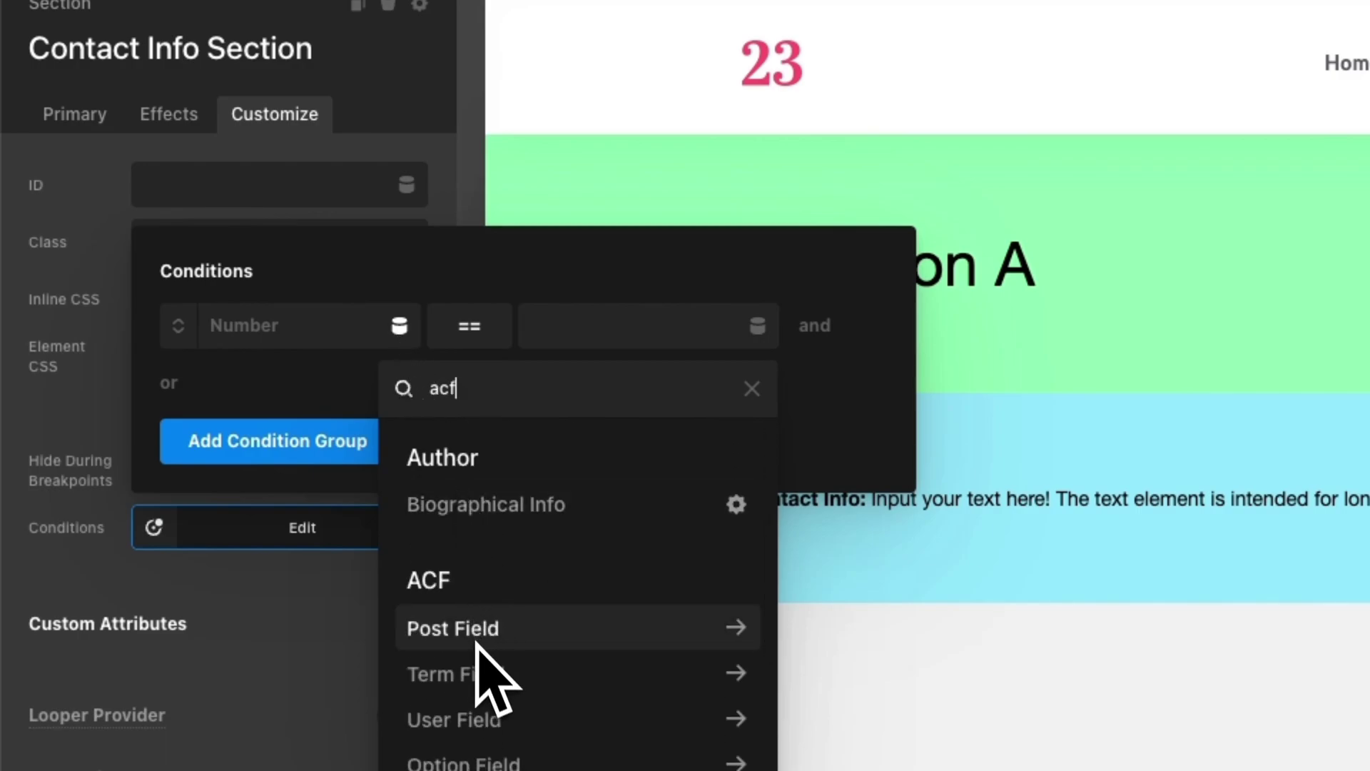
pyautogui.click(473, 629)
pyautogui.click(498, 508)
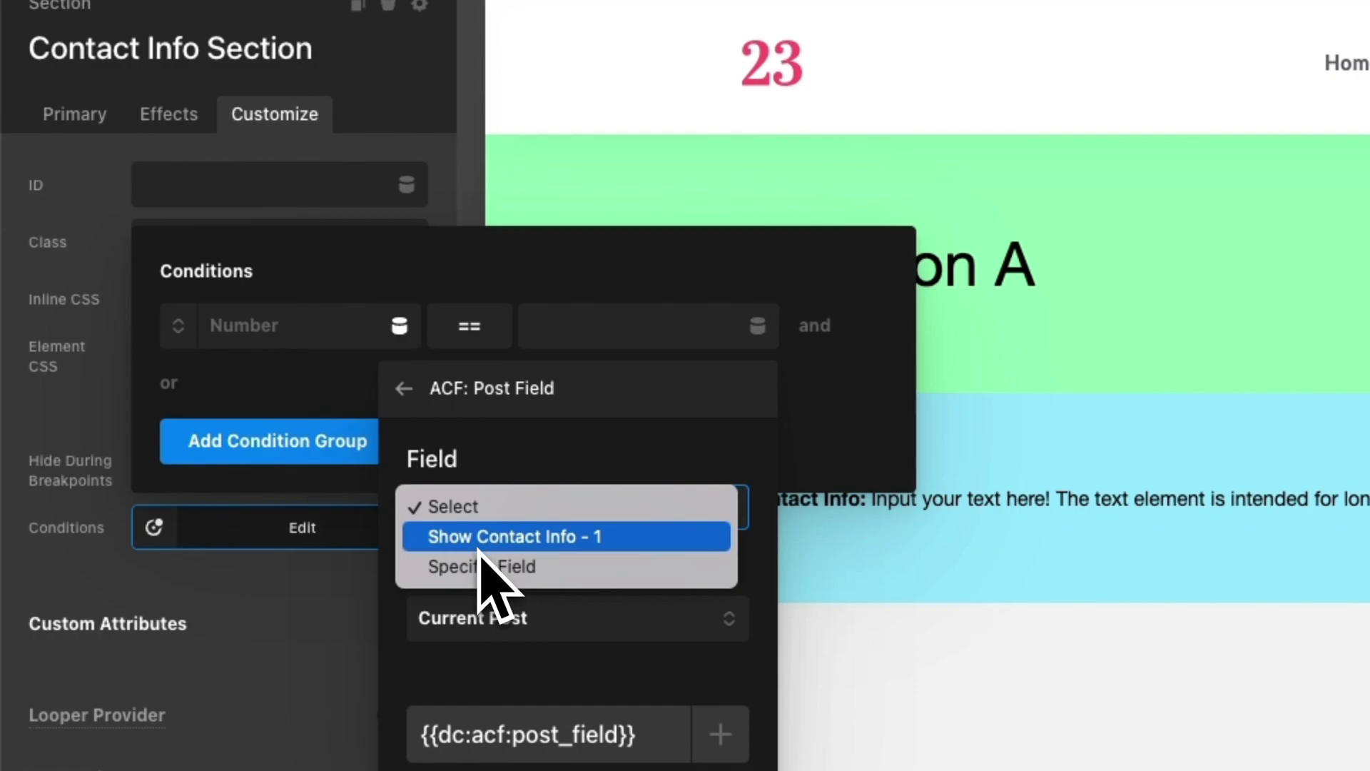
pyautogui.click(595, 549)
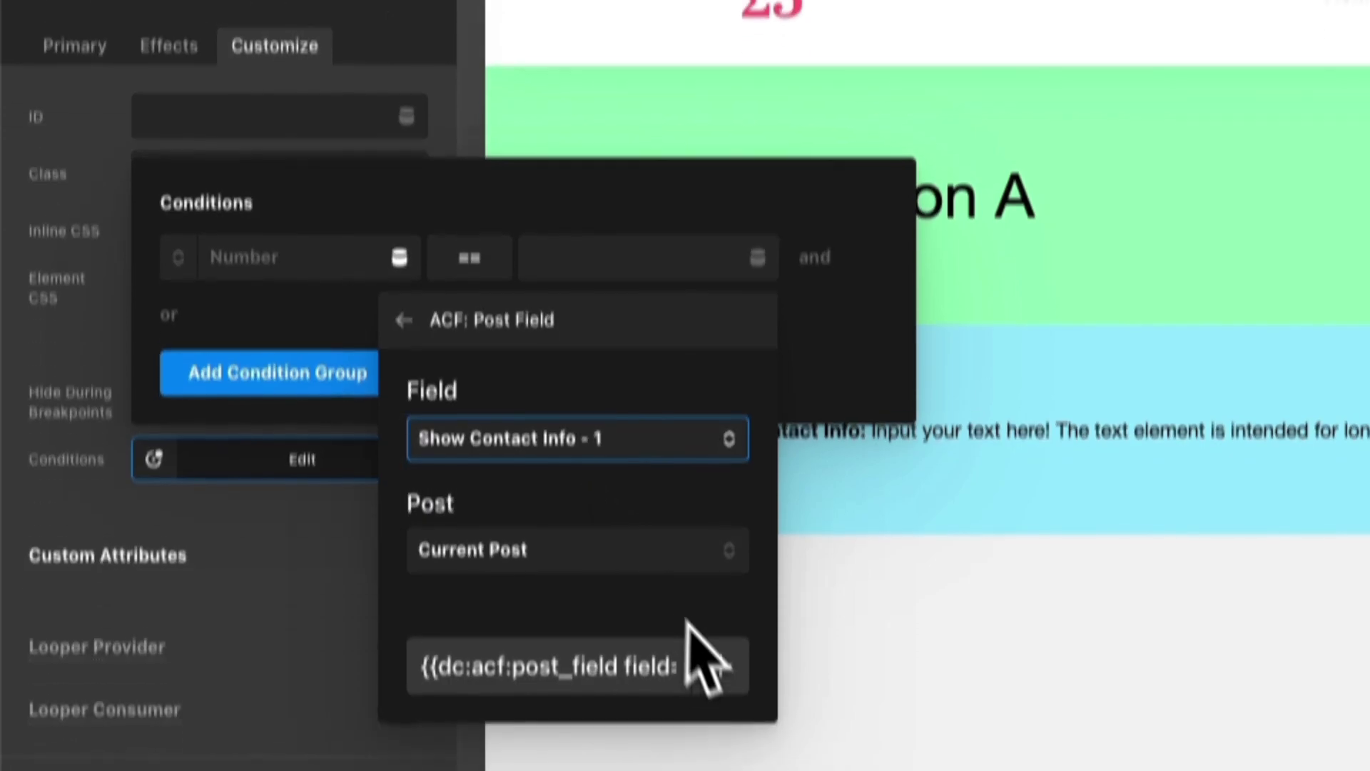
pyautogui.click(671, 734)
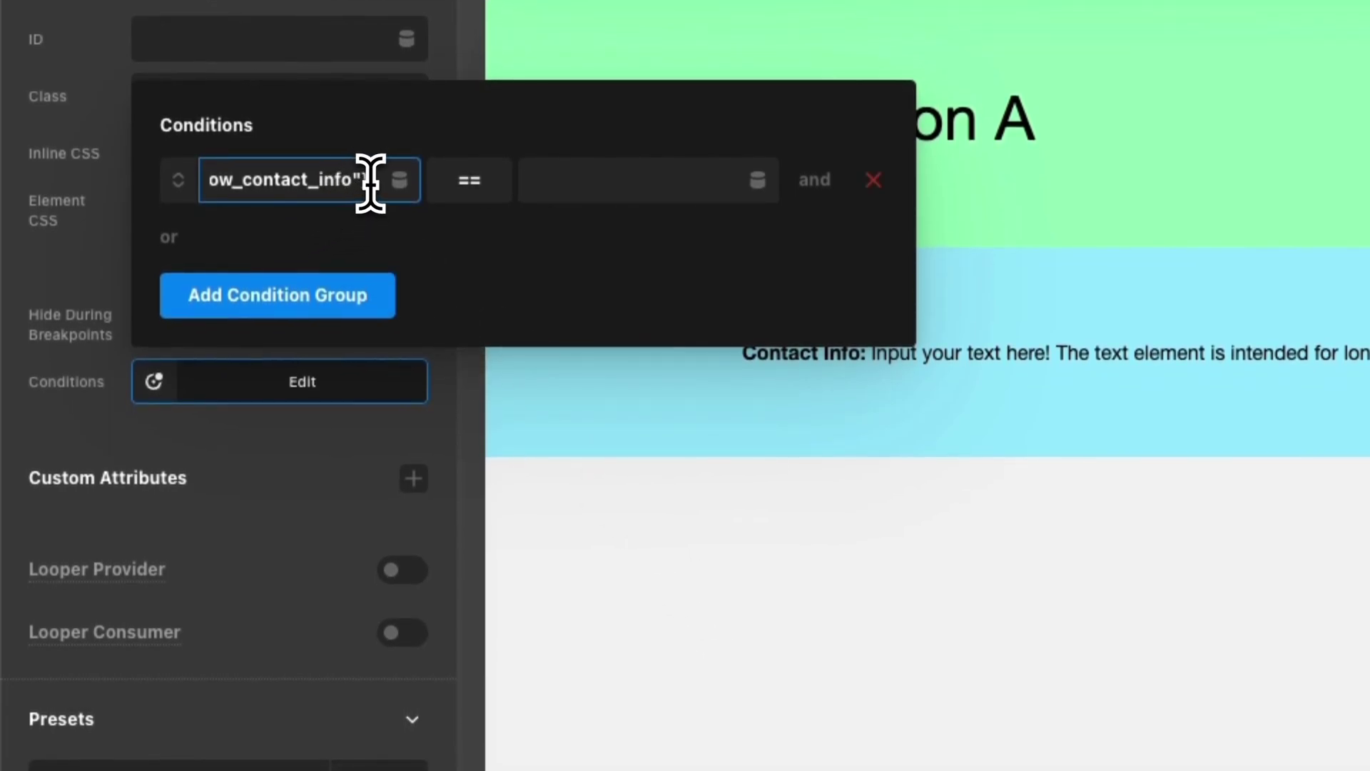
pyautogui.moveTo(371, 179); pyautogui.dragTo(181, 198)
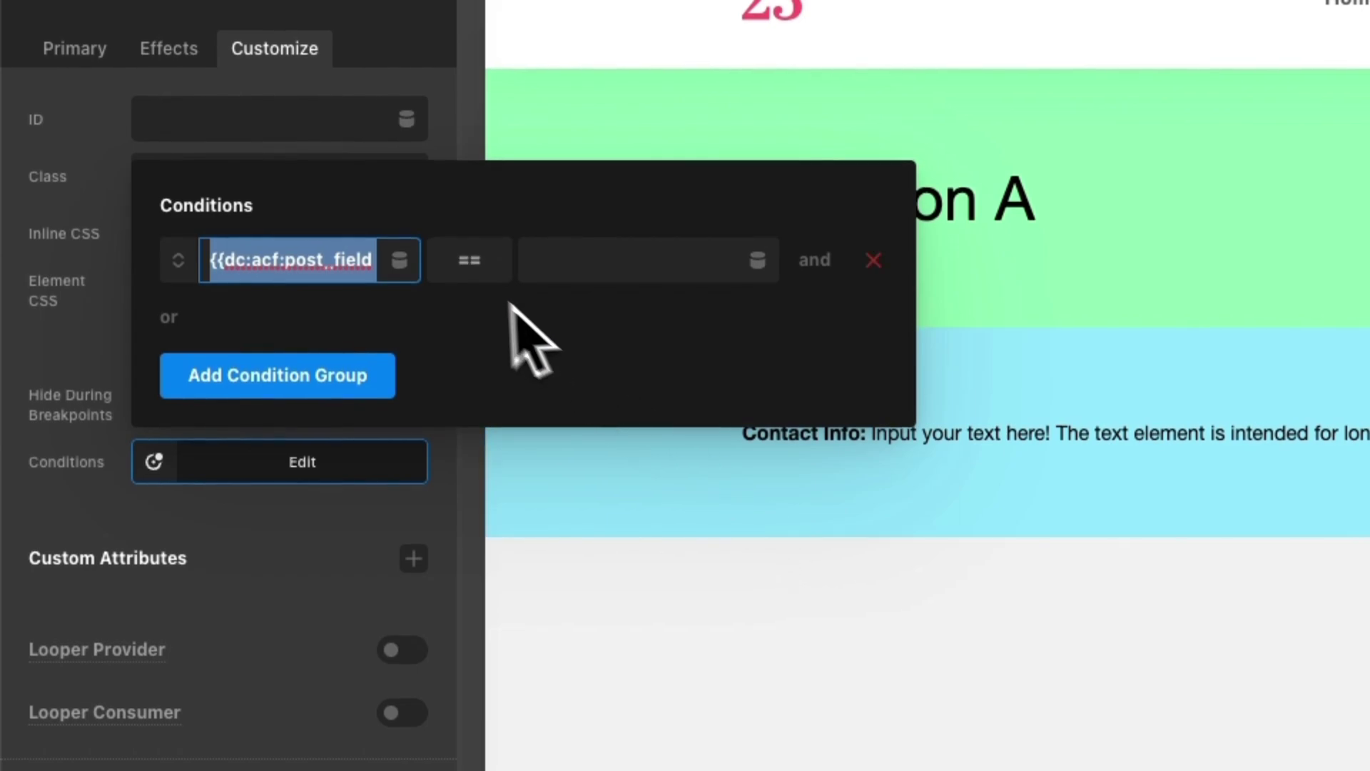
# - Enter 1 as the comparison value and try the different comparison operators
pyautogui.click(532, 260)
pyautogui.write('1')
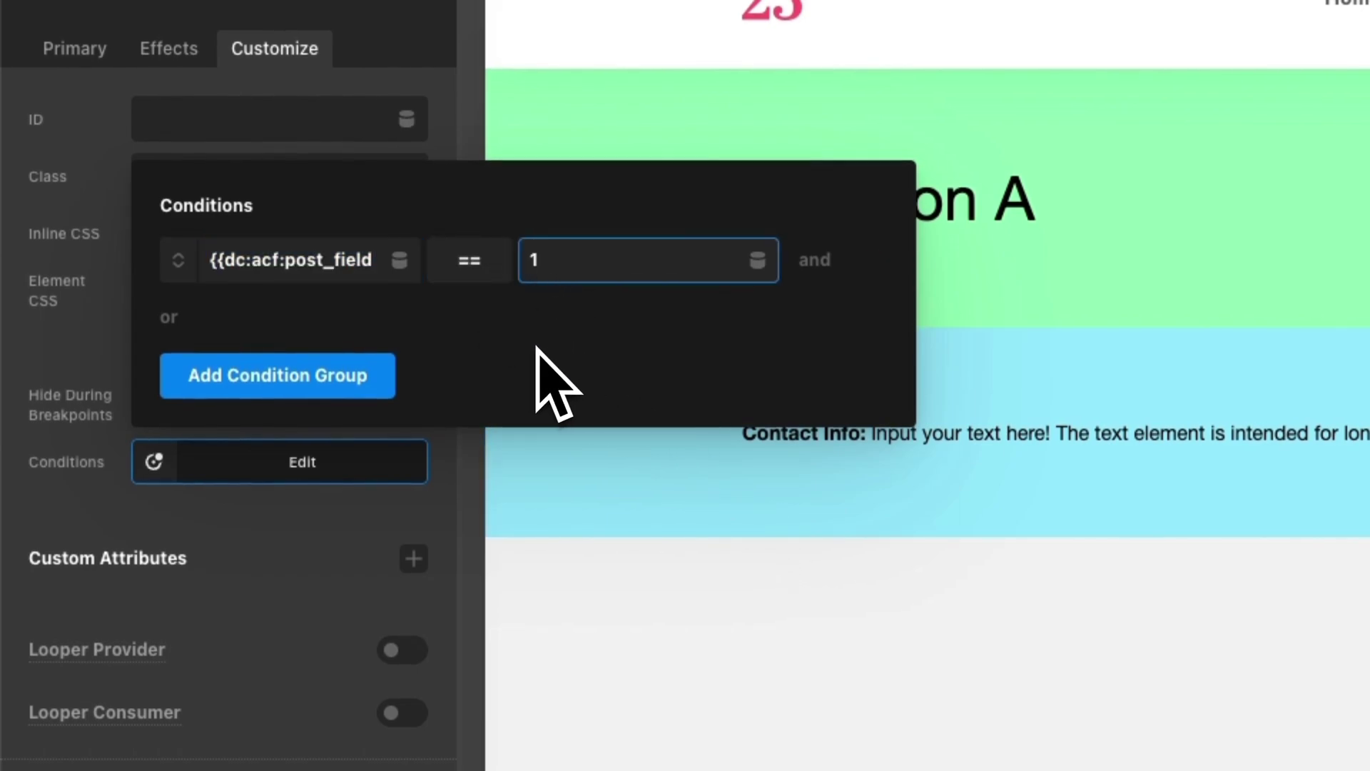
pyautogui.click(469, 277)
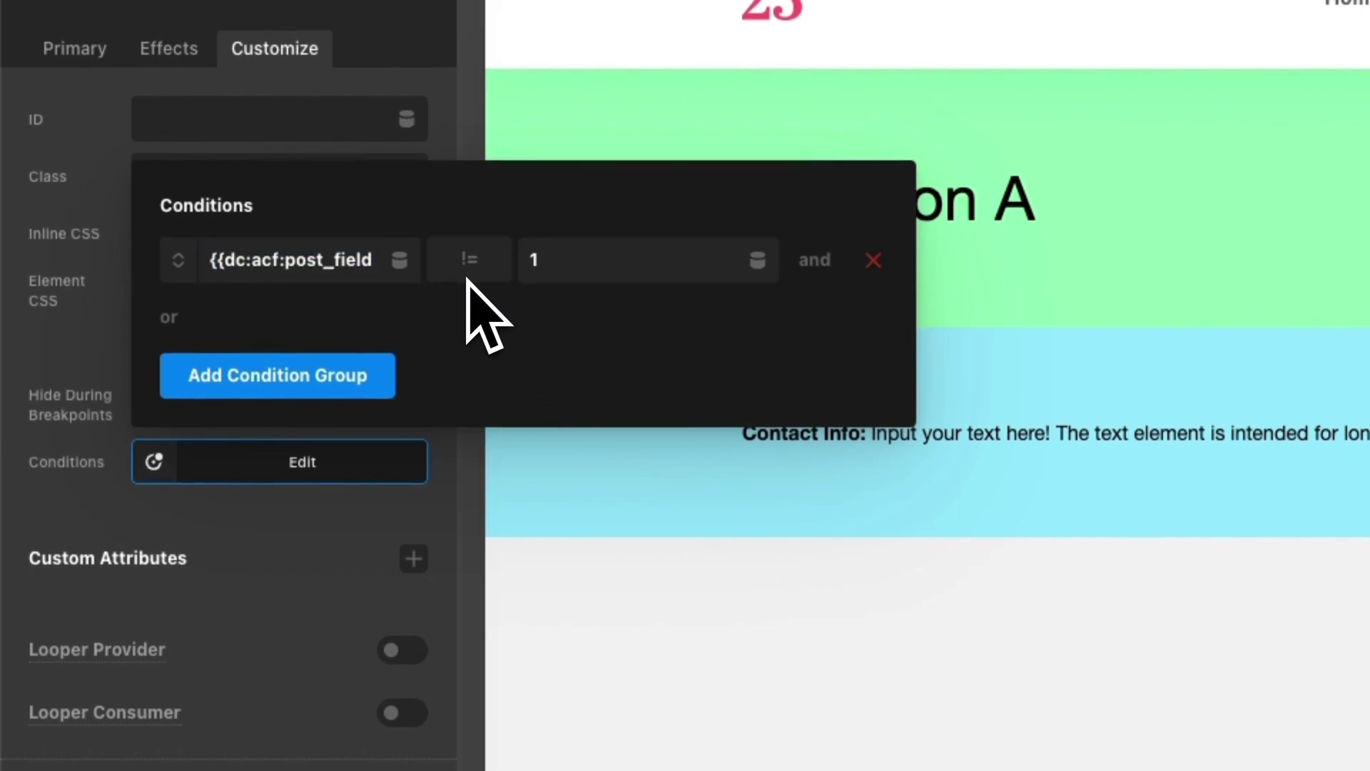
pyautogui.click(468, 277)
pyautogui.click(463, 277)
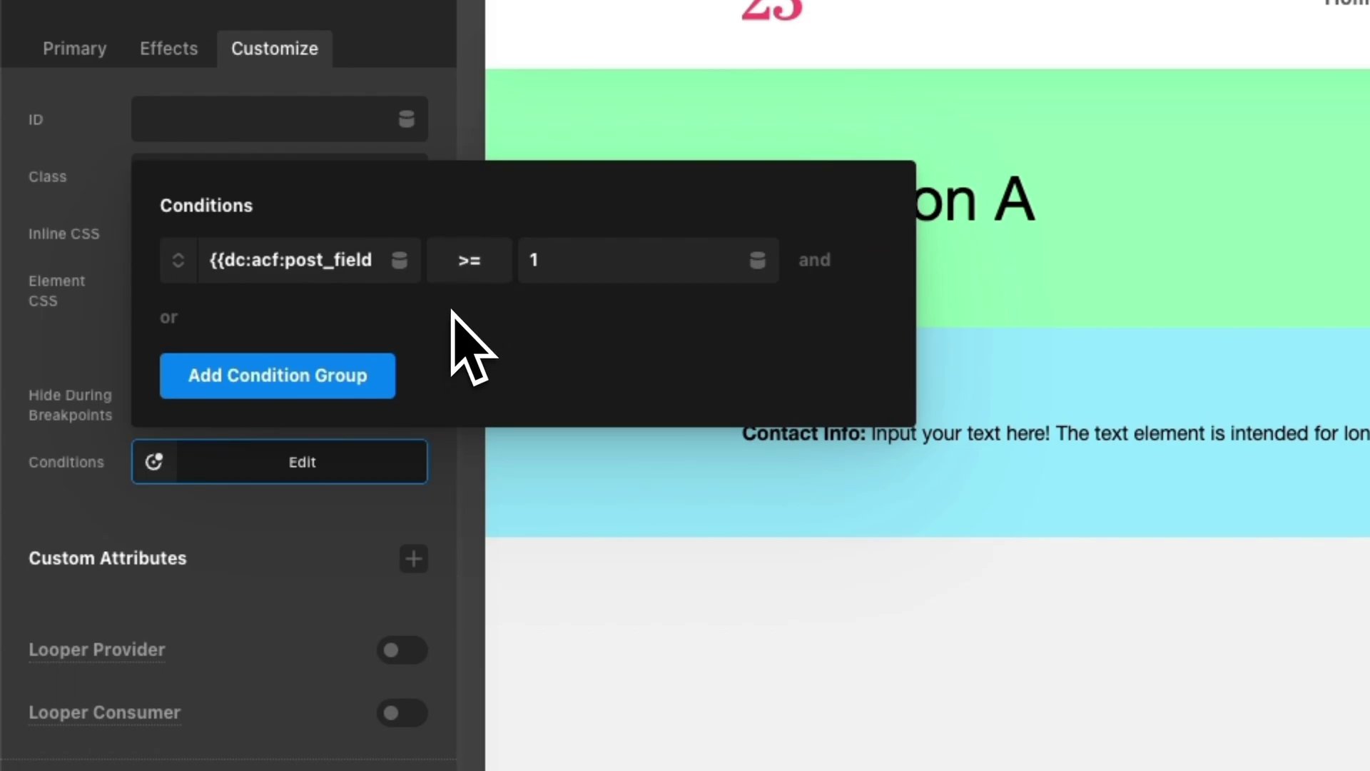
pyautogui.click(459, 277)
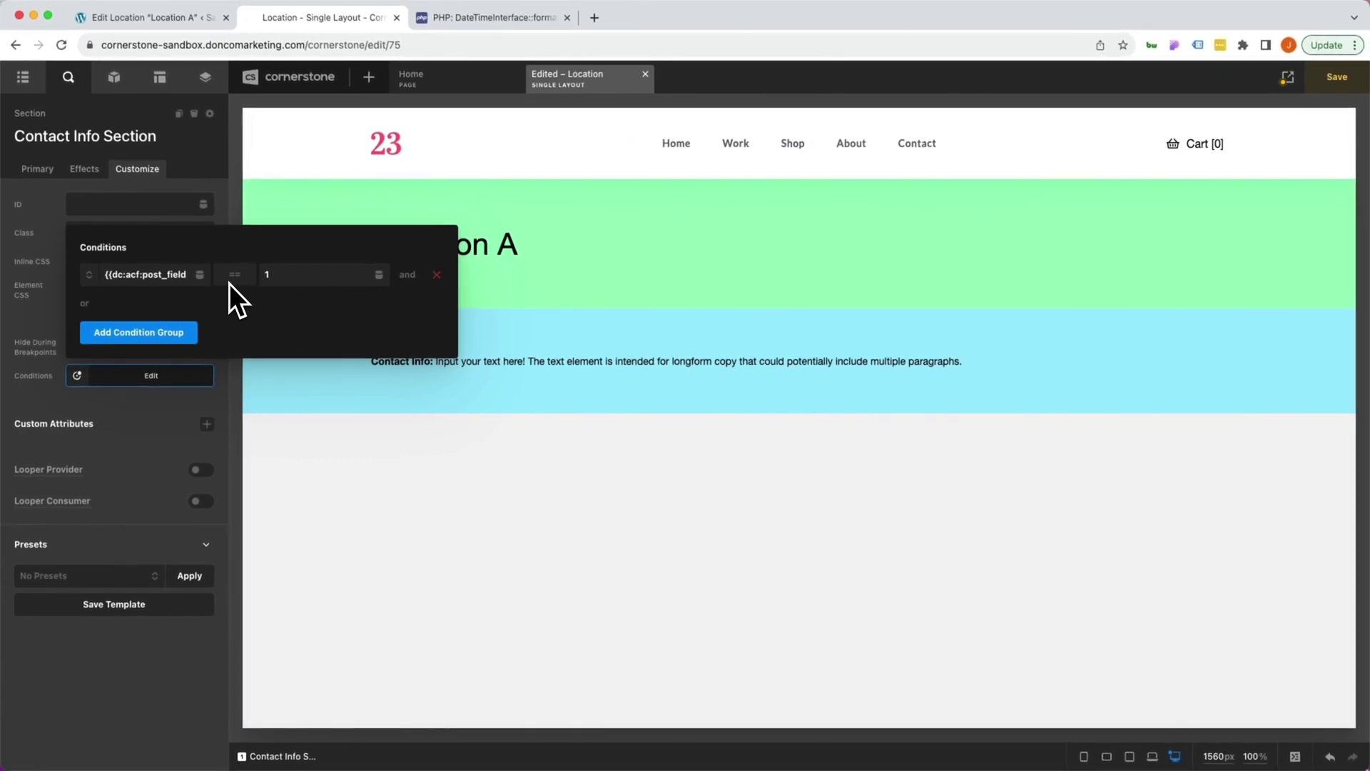
# - Save the layout and view the live Location A page with its Contact Info section
pyautogui.press('super+s')
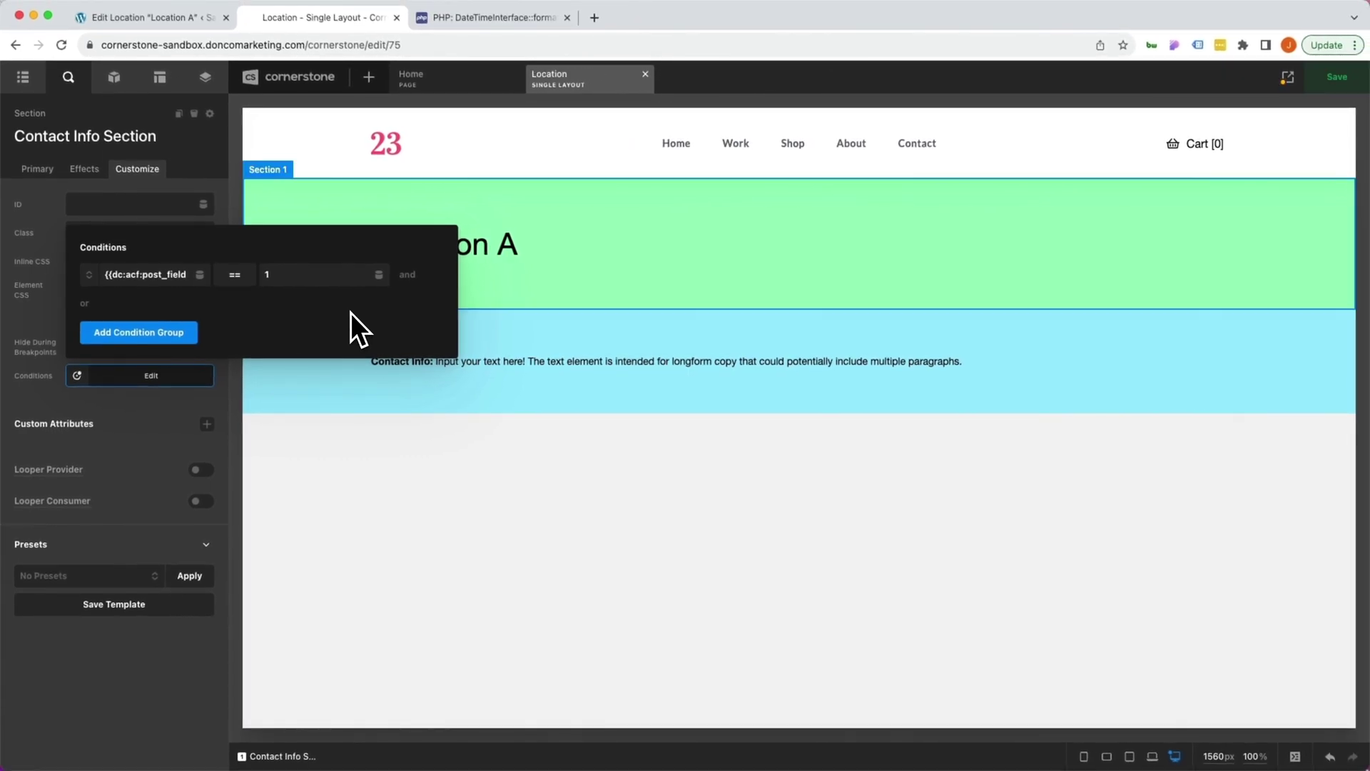
pyautogui.click(1288, 78)
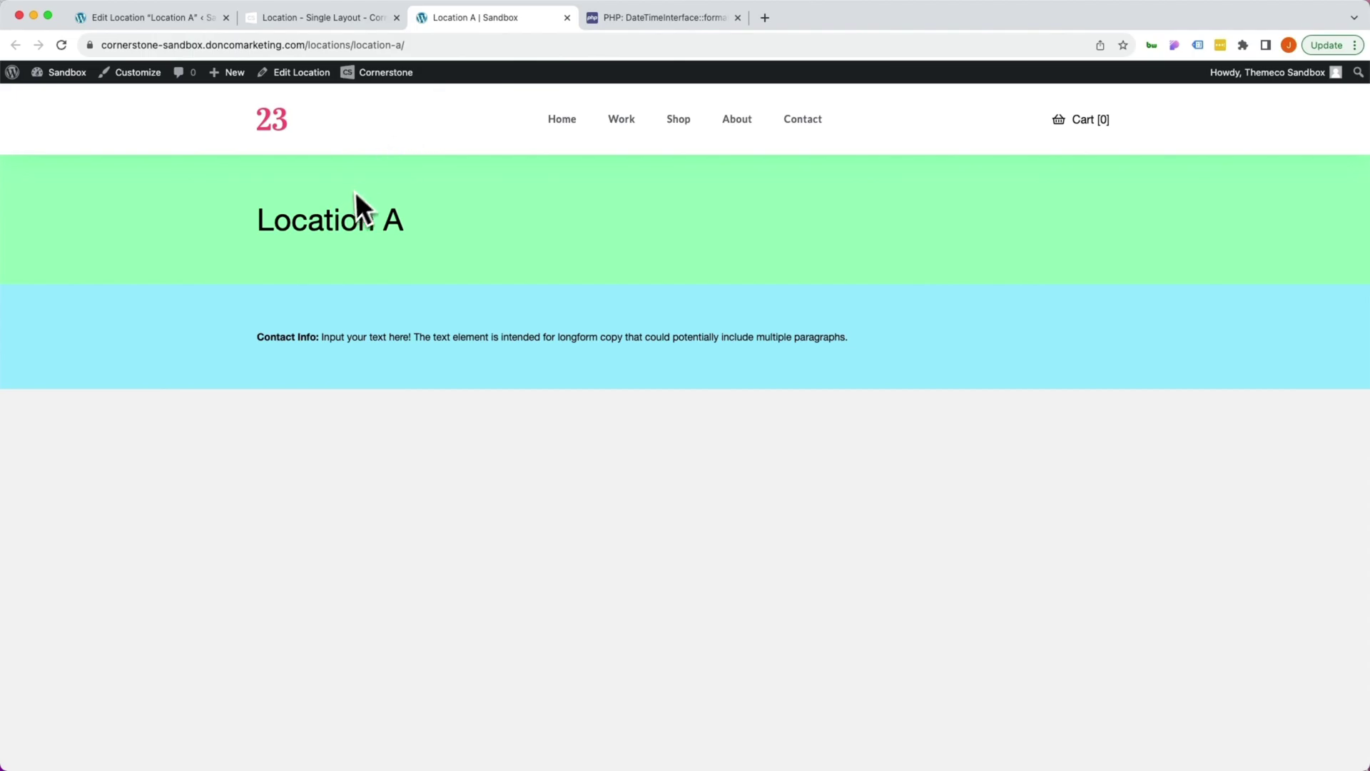
pyautogui.tripleClick(332, 218)
pyautogui.moveTo(272, 318); pyautogui.dragTo(657, 374)
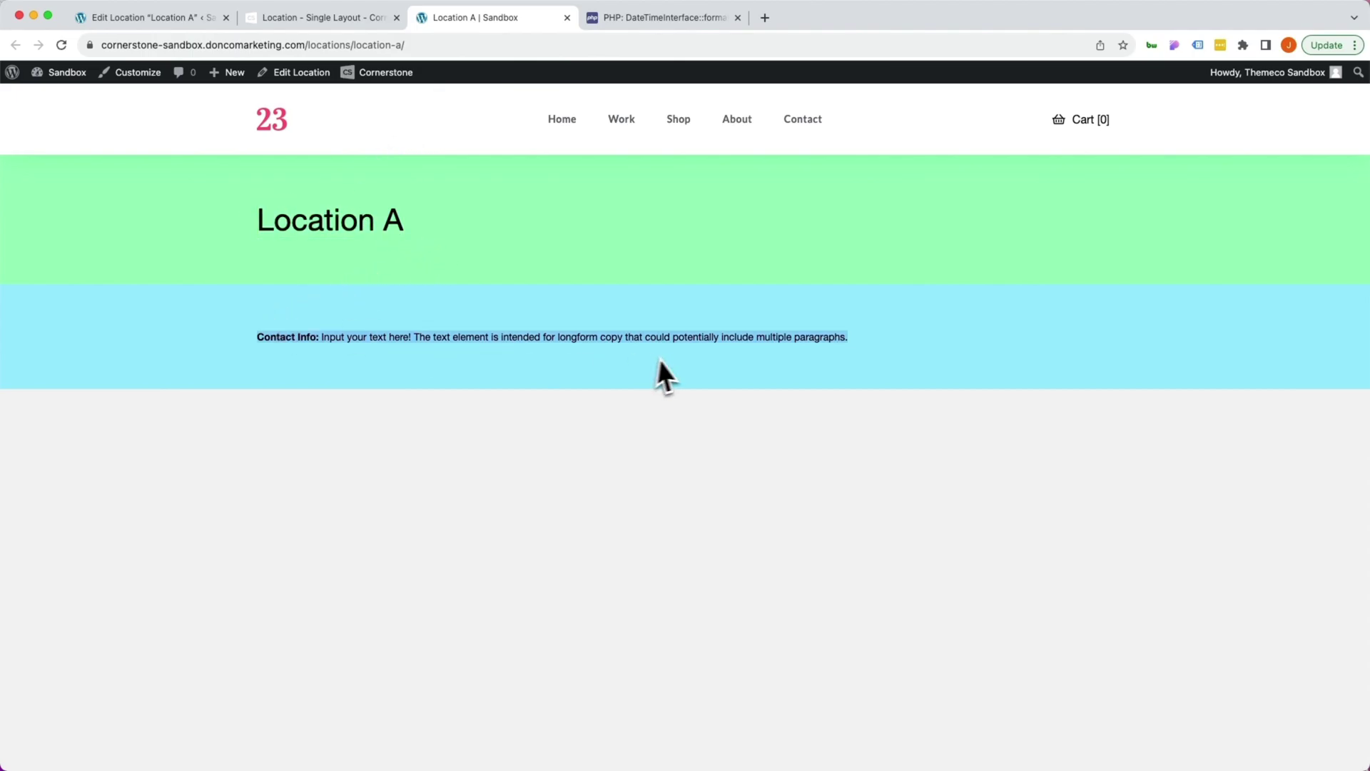
pyautogui.click(554, 396)
# - Turn off Show Contact Info on Location A, update, and reload the page to confirm it's hidden
pyautogui.click(150, 18)
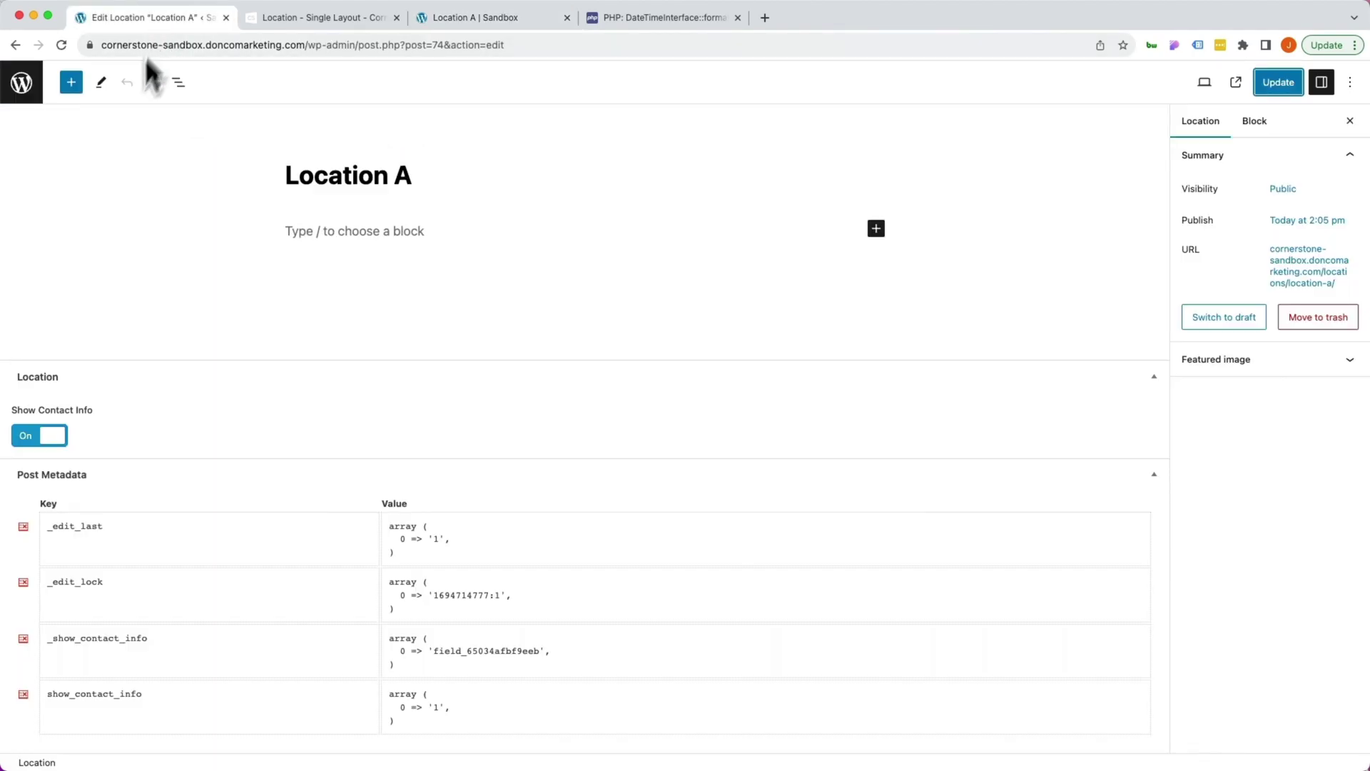
pyautogui.click(42, 437)
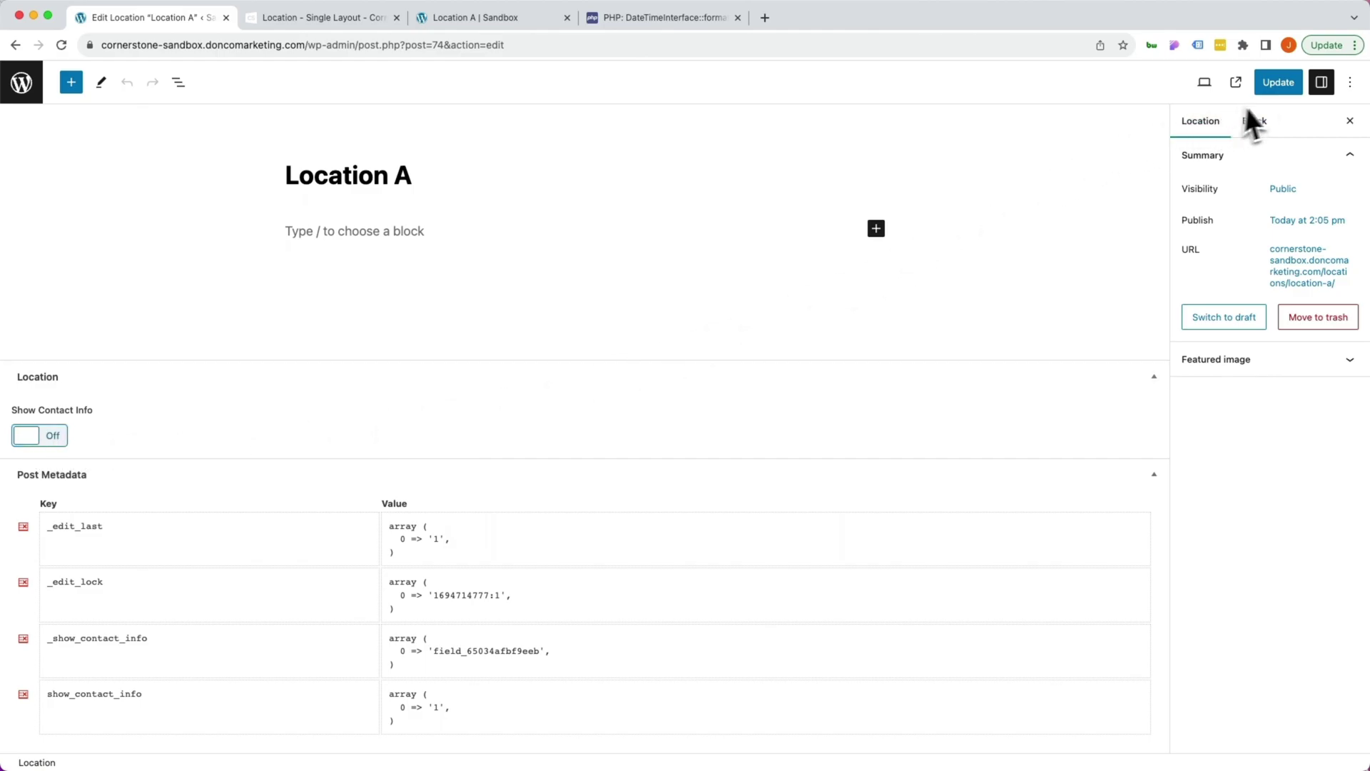
pyautogui.click(1274, 85)
pyautogui.click(490, 21)
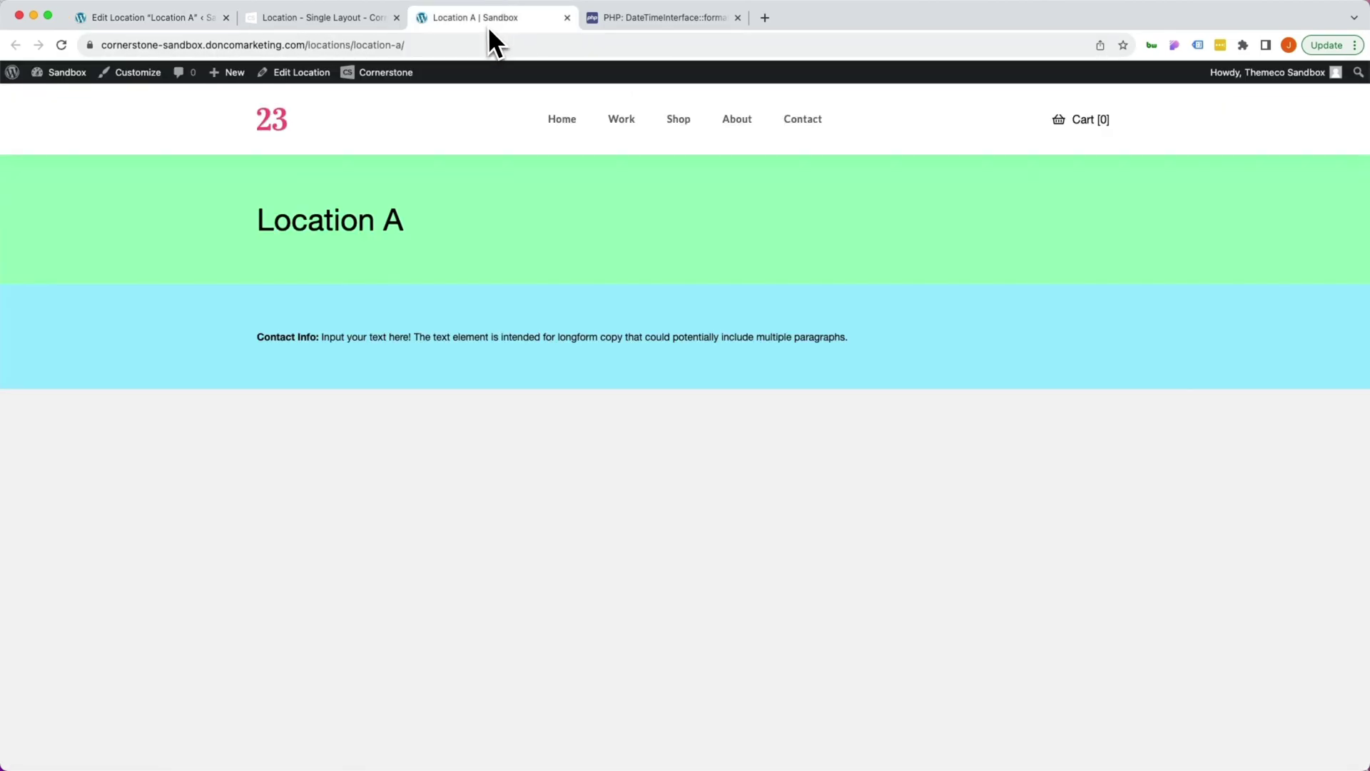
pyautogui.press('super+r')
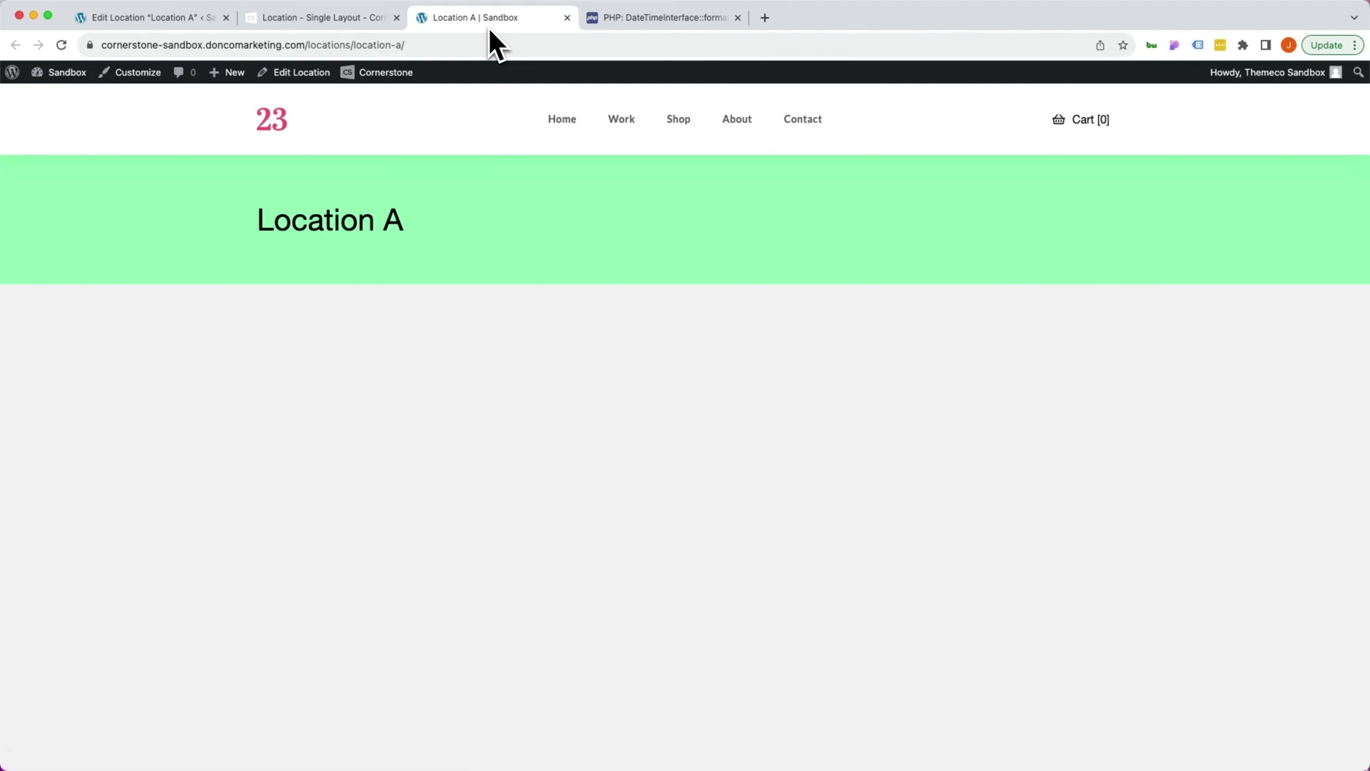
# - Turn Show Contact Info back on, update, and reload to see the section return
pyautogui.click(183, 27)
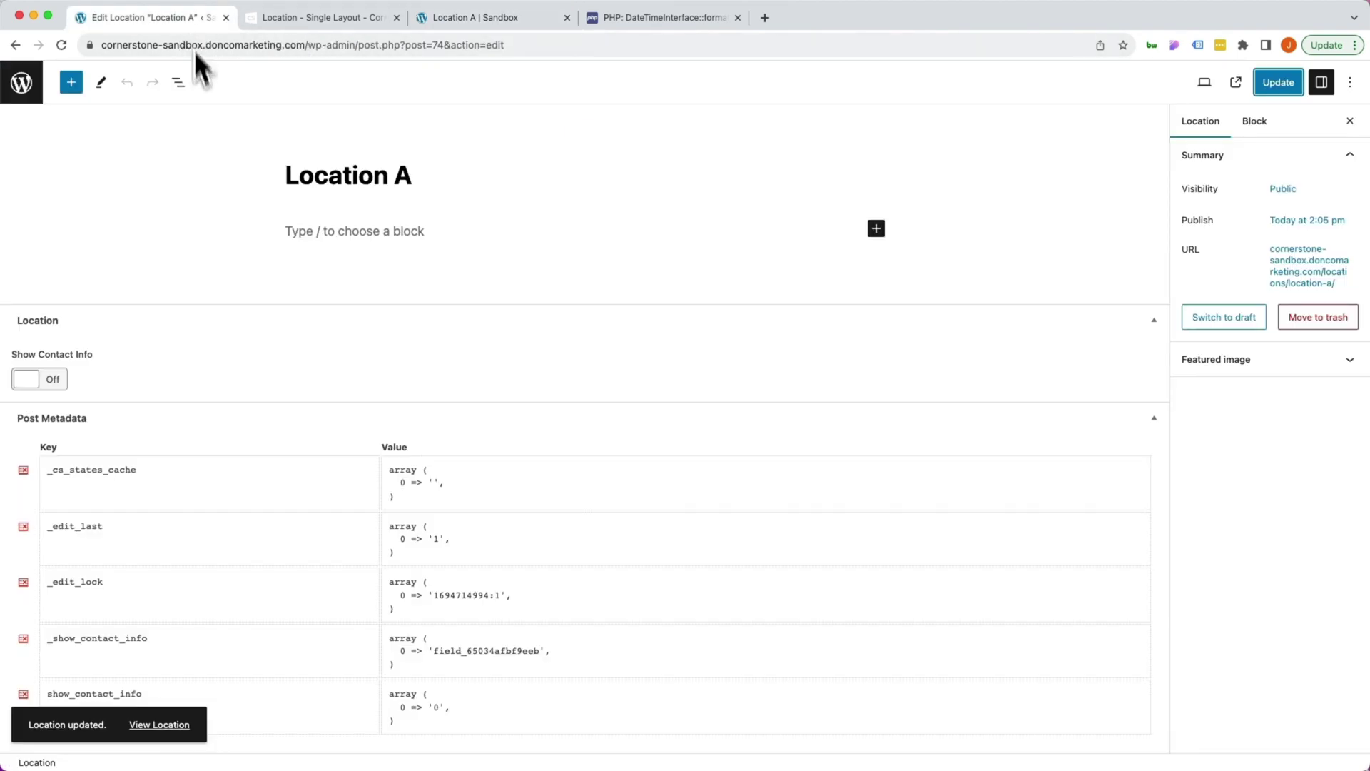
pyautogui.click(61, 378)
pyautogui.click(1260, 89)
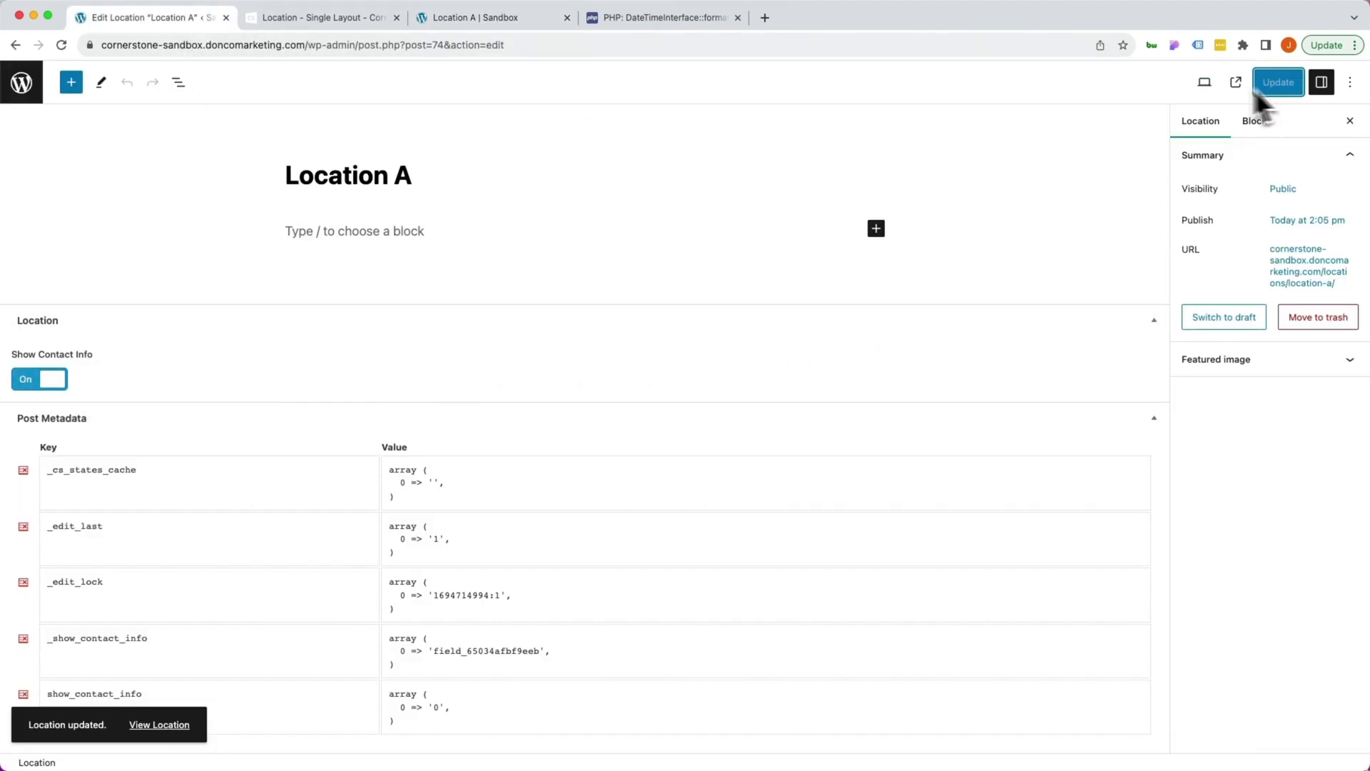
pyautogui.click(437, 21)
pyautogui.press('super+r')
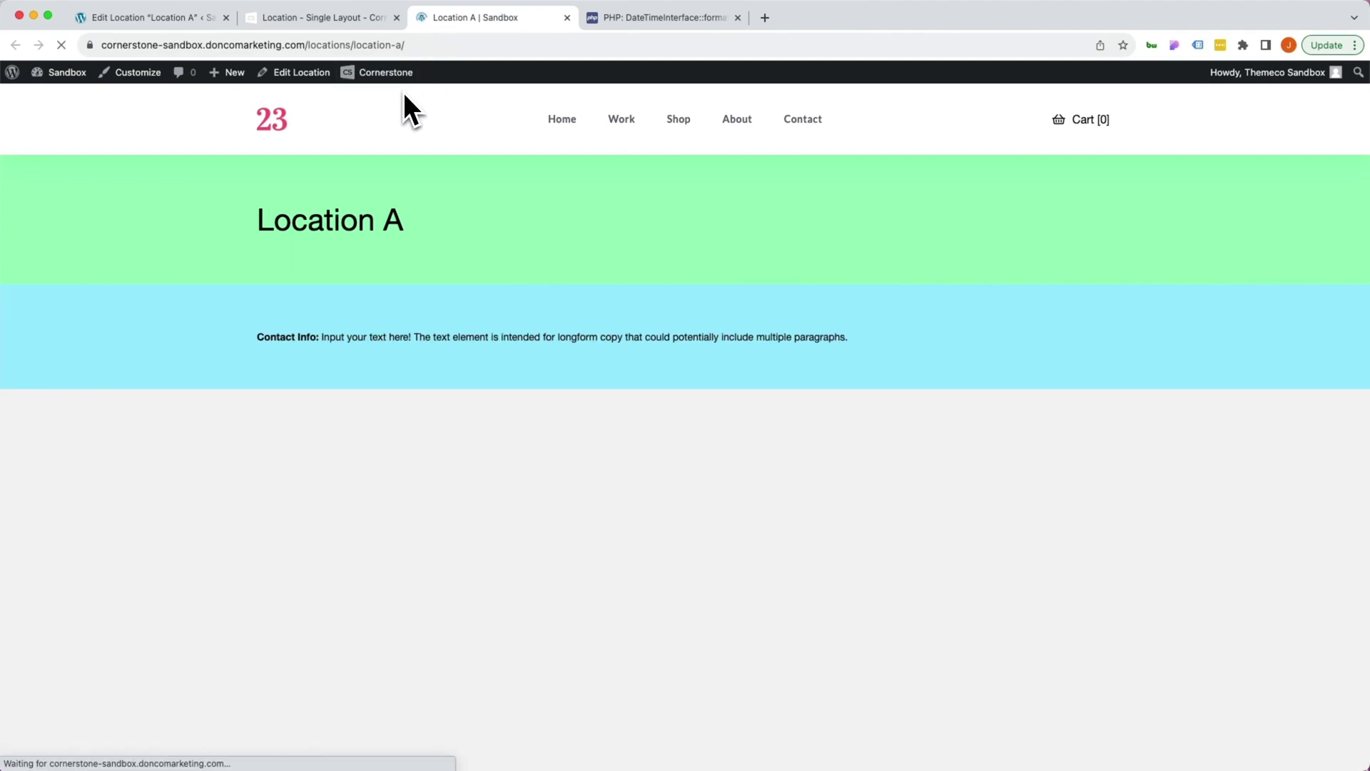